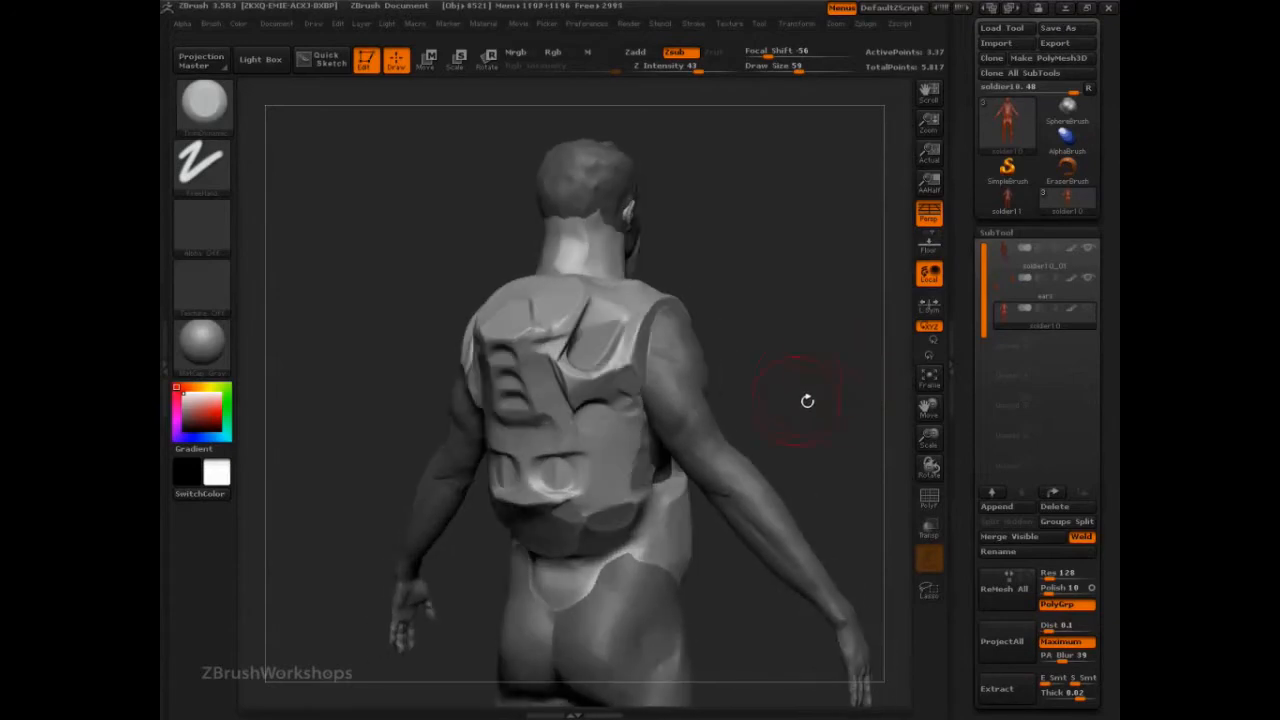
{"action": "mouse_move", "coordinate": [312, 714]}
{"action": "left_click", "coordinate": [311, 688]}
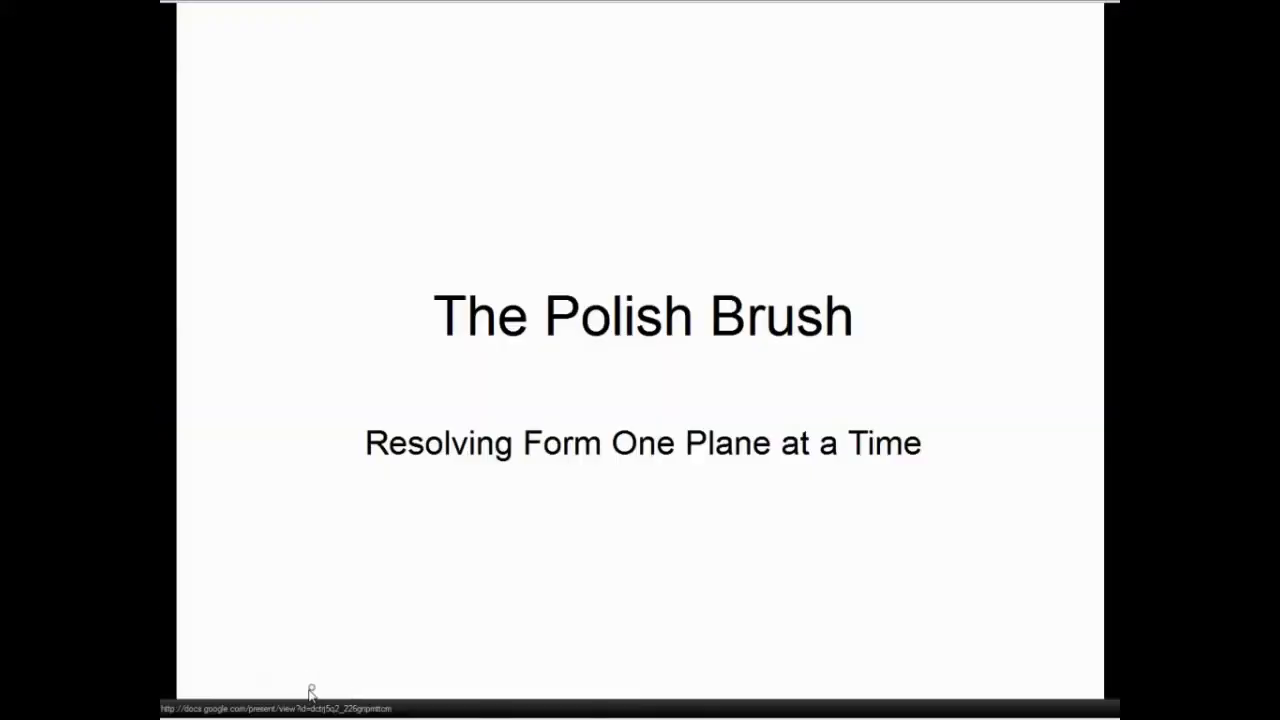
{"action": "left_click", "coordinate": [580, 616]}
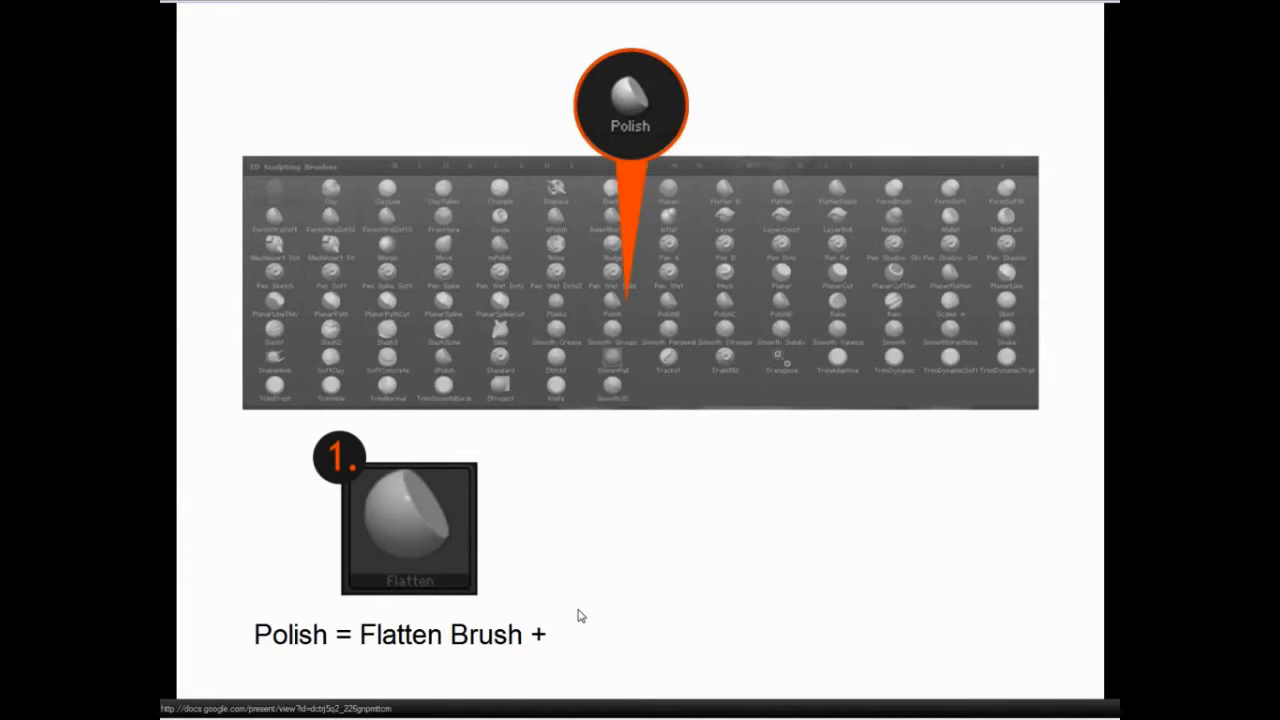
{"action": "left_click", "coordinate": [581, 616]}
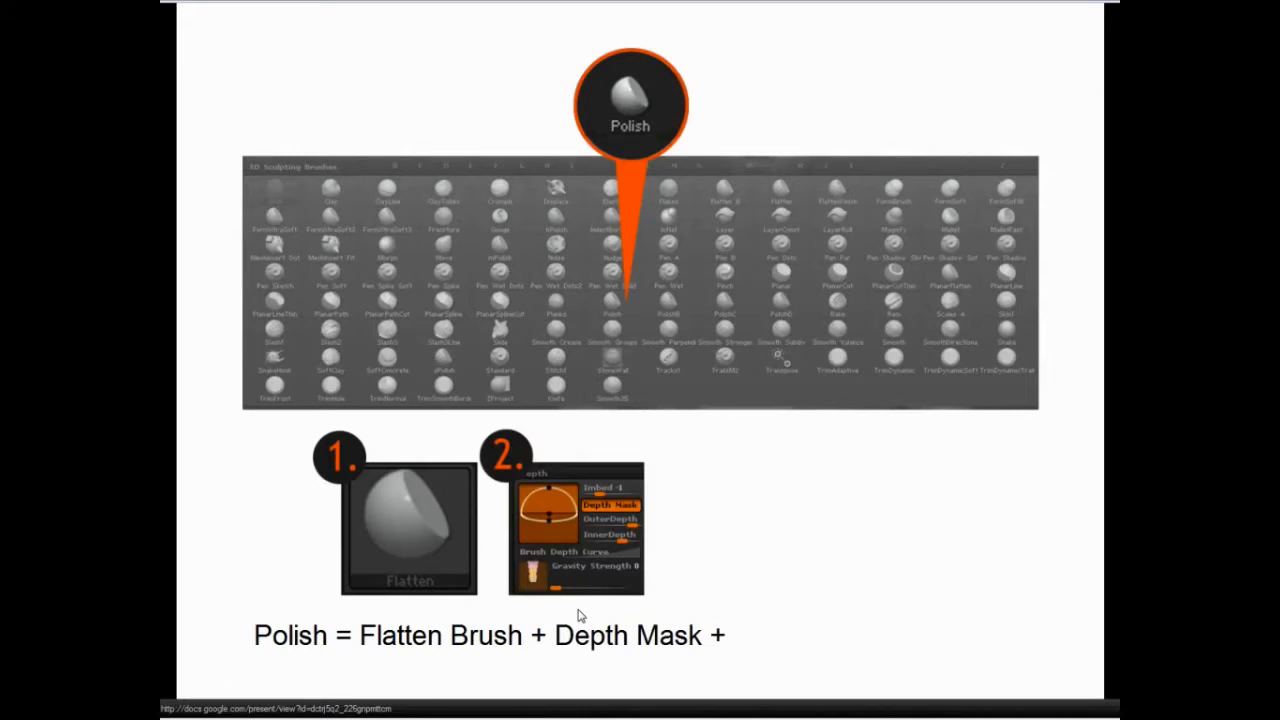
{"action": "left_click", "coordinate": [581, 616]}
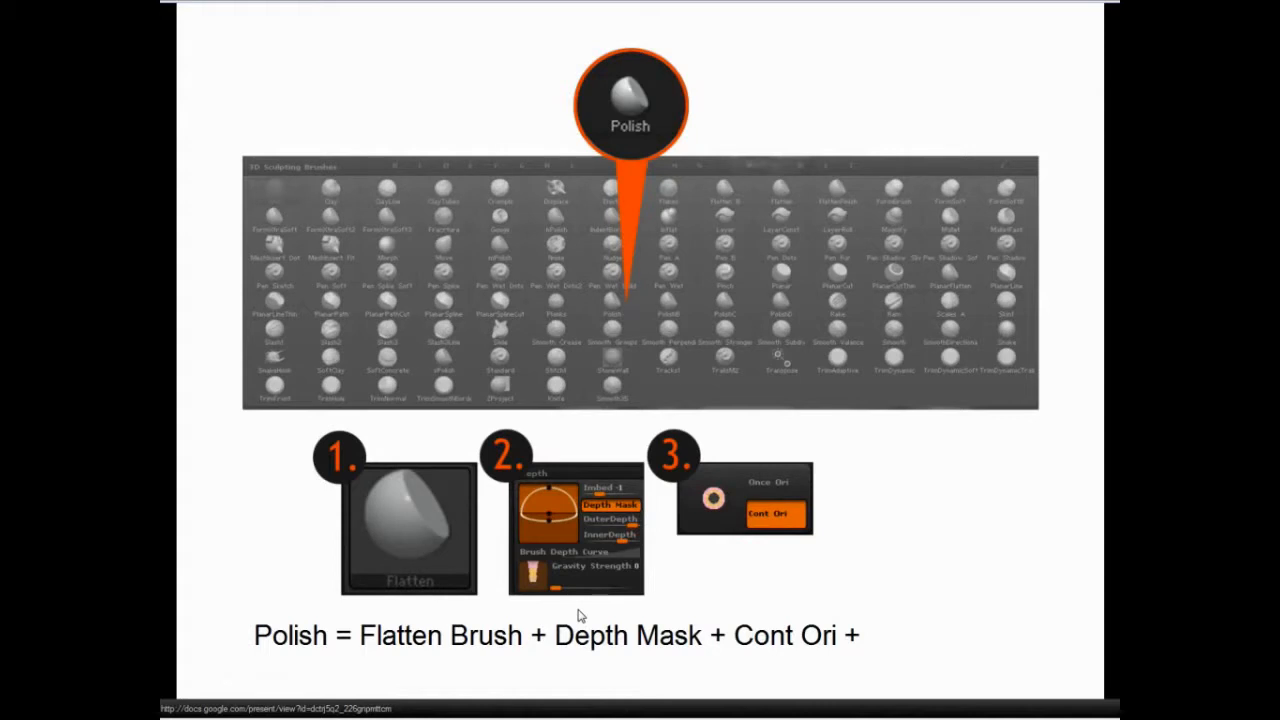
{"action": "key", "text": "Right"}
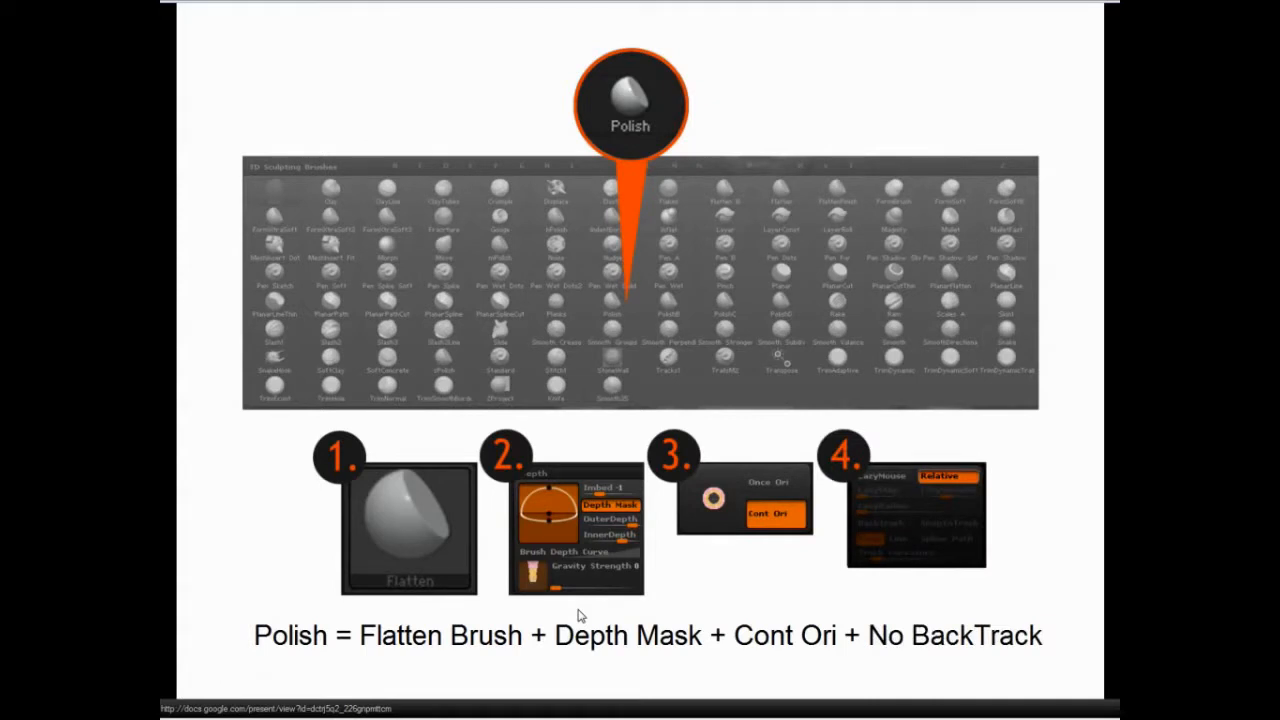
{"action": "key", "text": "Right"}
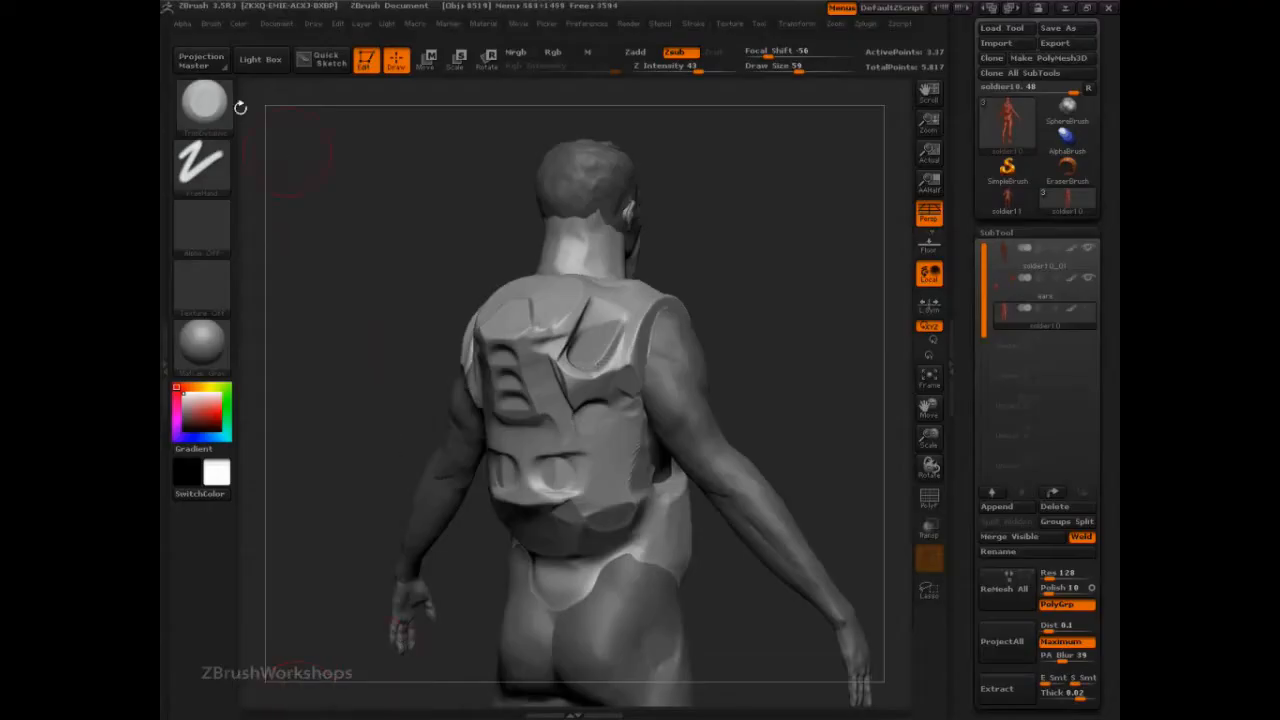
Step: Shorten the brush list, collapse the Depth settings and expand the TrimDynamic brush's Tablet Pressure settings
{"action": "left_click", "coordinate": [211, 23]}
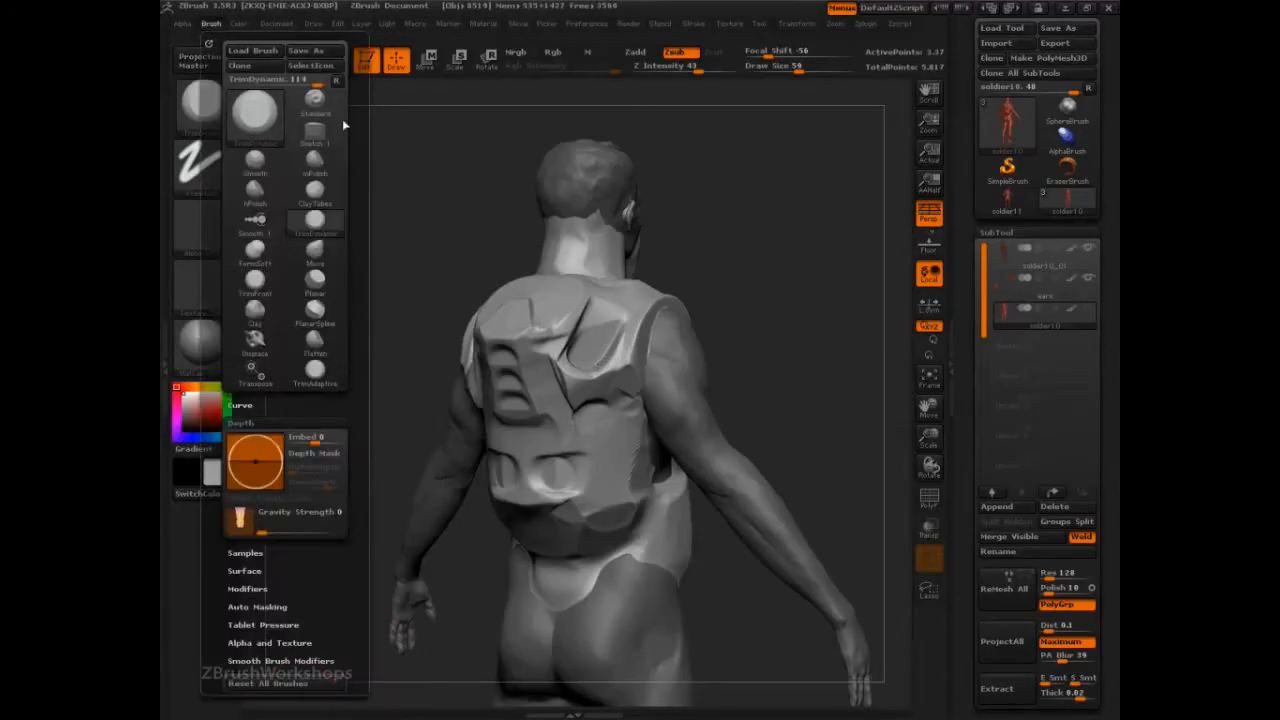
{"action": "left_click", "coordinate": [337, 82]}
{"action": "left_click", "coordinate": [240, 212]}
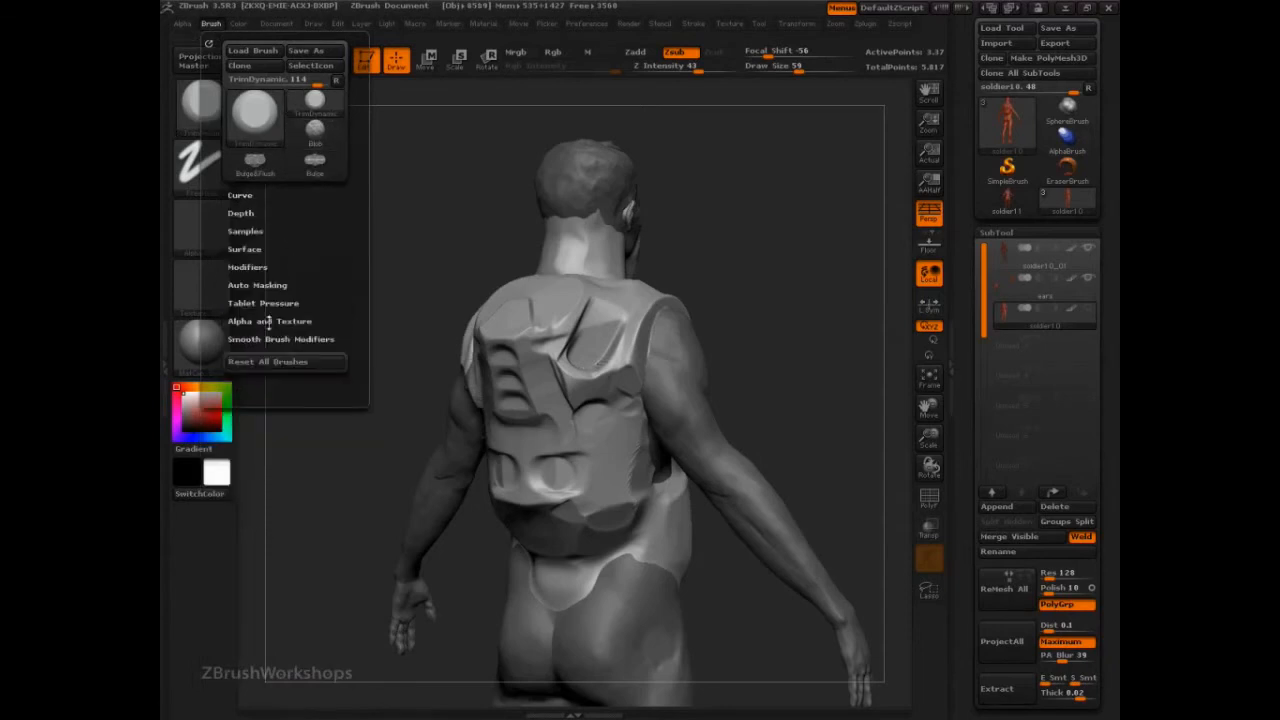
{"action": "left_click", "coordinate": [260, 303]}
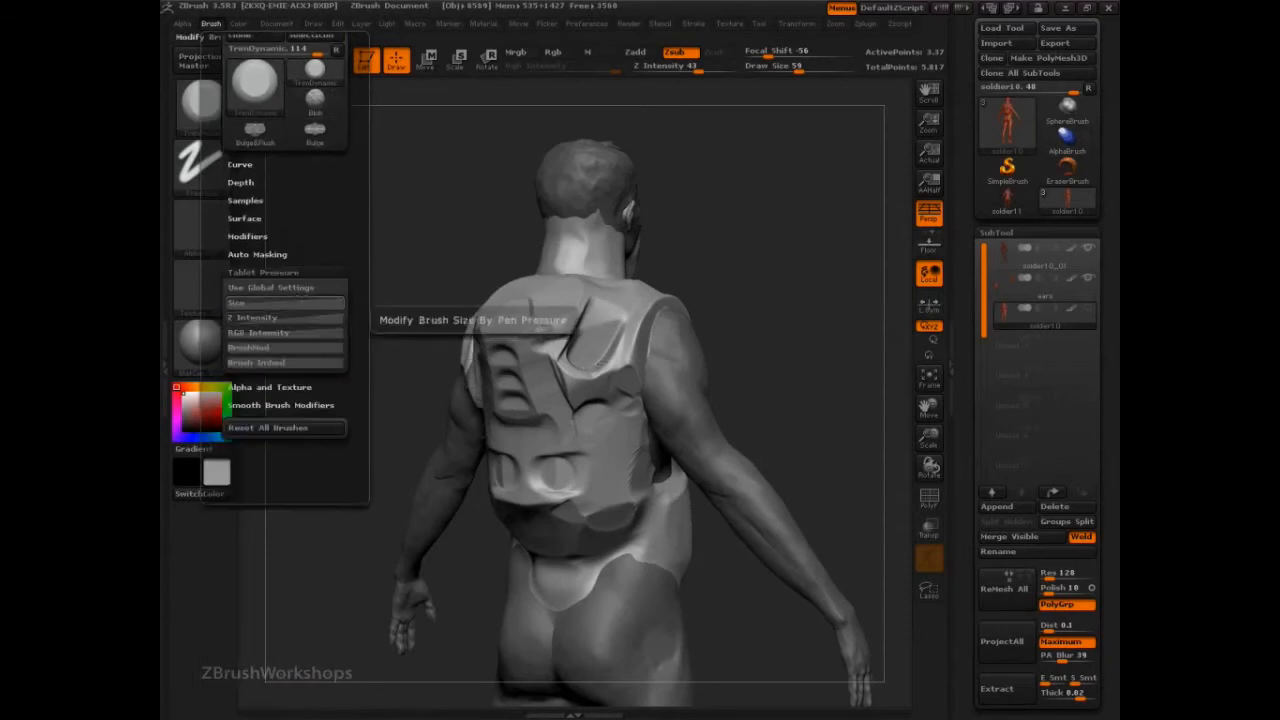
Step: Enable Use Global Settings for the TrimDynamic brush's tablet pressure and examine the global tablet preferences
{"action": "left_click", "coordinate": [283, 290]}
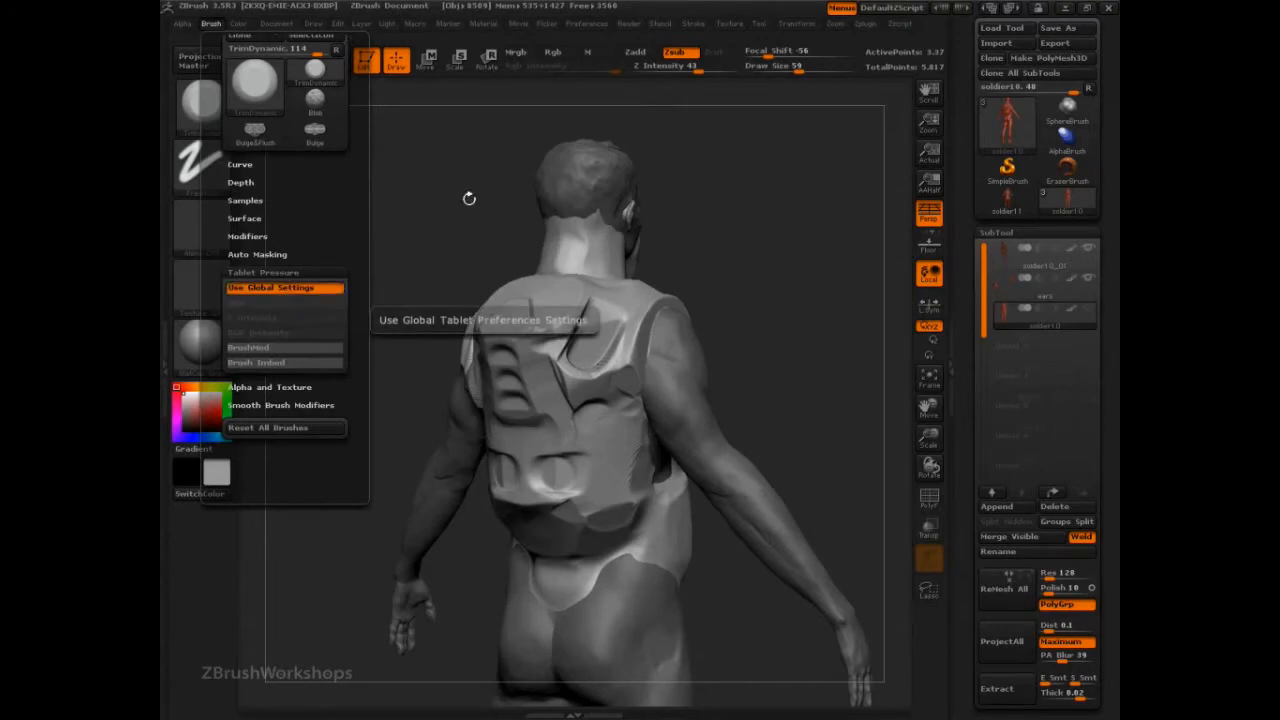
{"action": "left_click", "coordinate": [586, 23]}
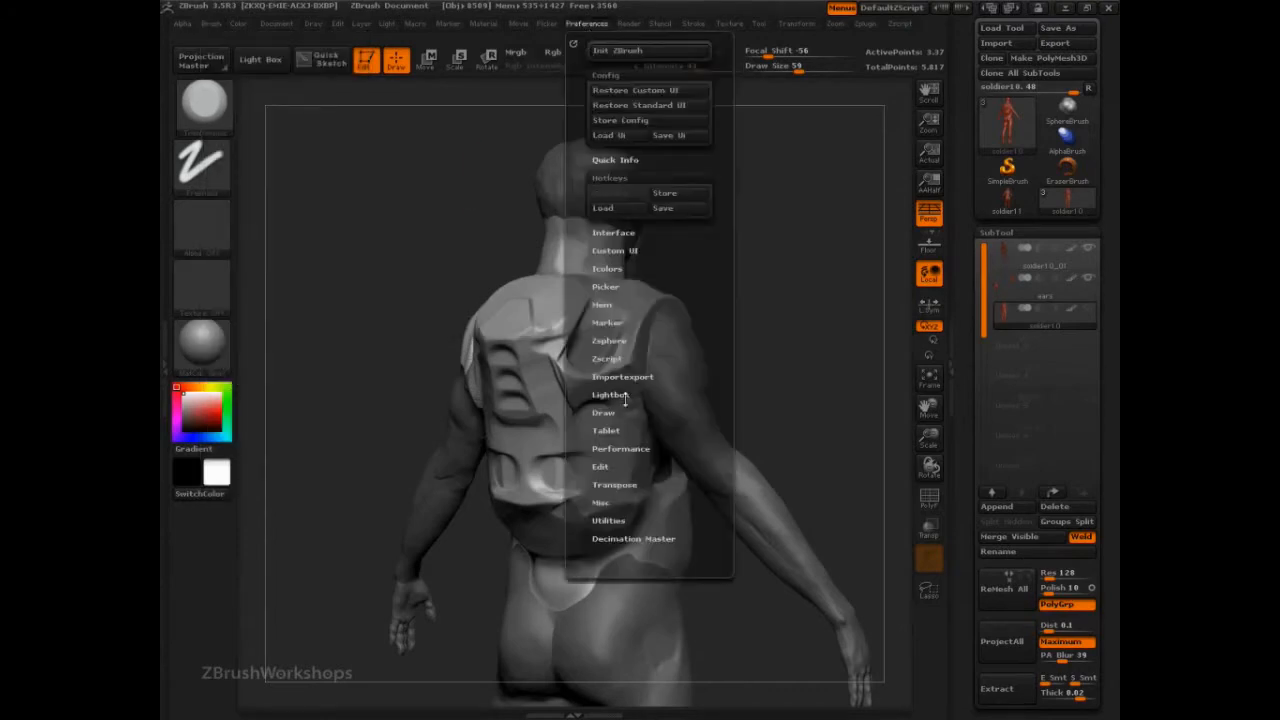
{"action": "left_click", "coordinate": [606, 430]}
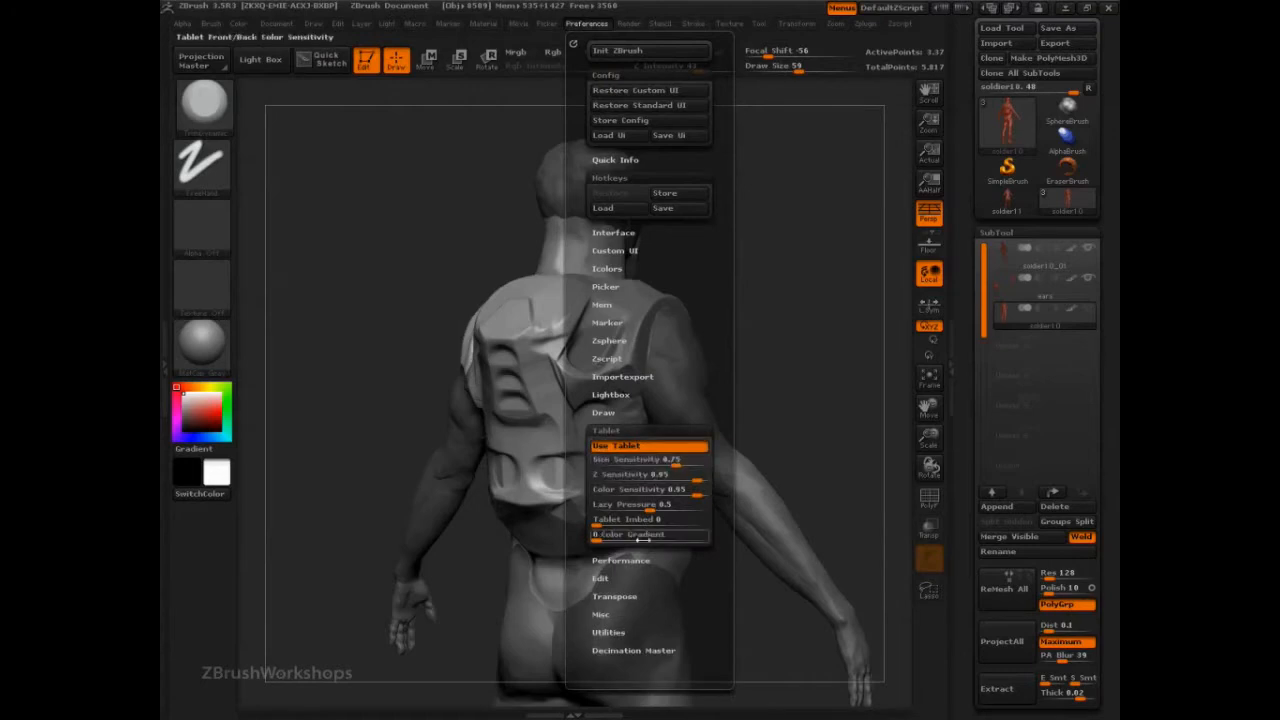
{"action": "left_click", "coordinate": [608, 430]}
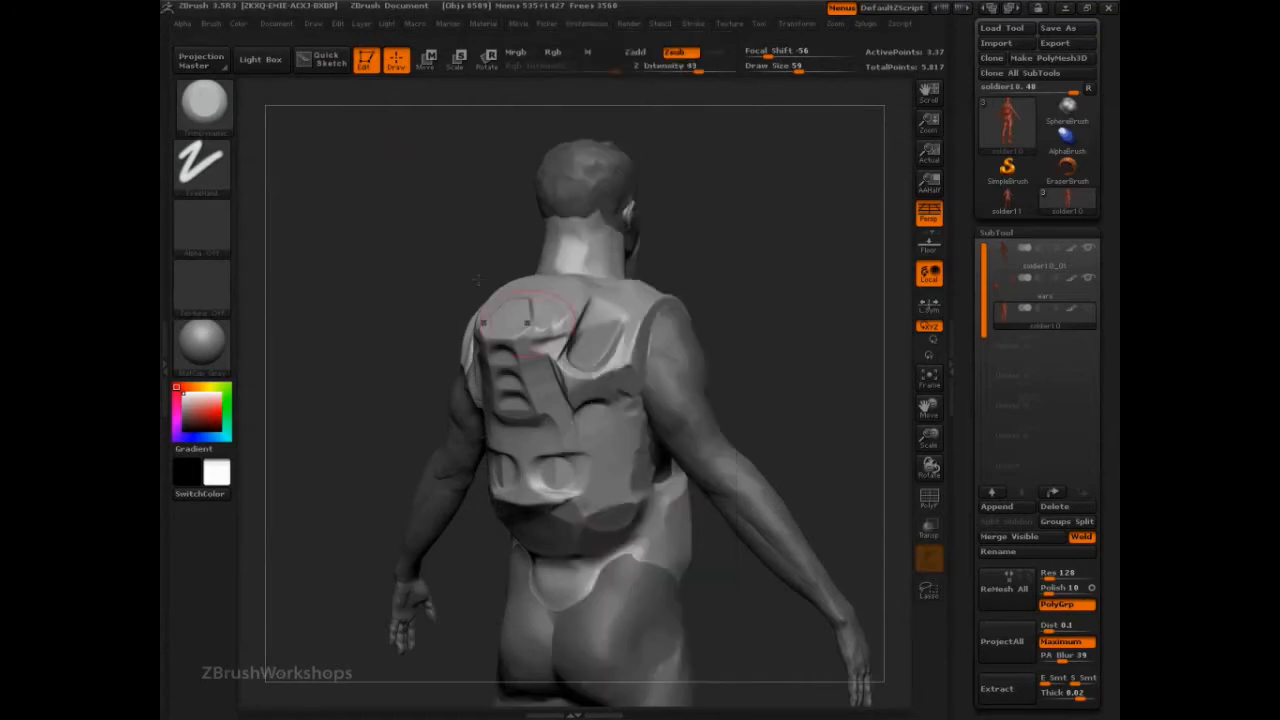
Step: Disable Use Global Settings for the TrimDynamic brush and inspect its Size and Z Intensity pressure curves
{"action": "left_click", "coordinate": [208, 24]}
{"action": "left_click", "coordinate": [211, 25]}
{"action": "left_click", "coordinate": [271, 320]}
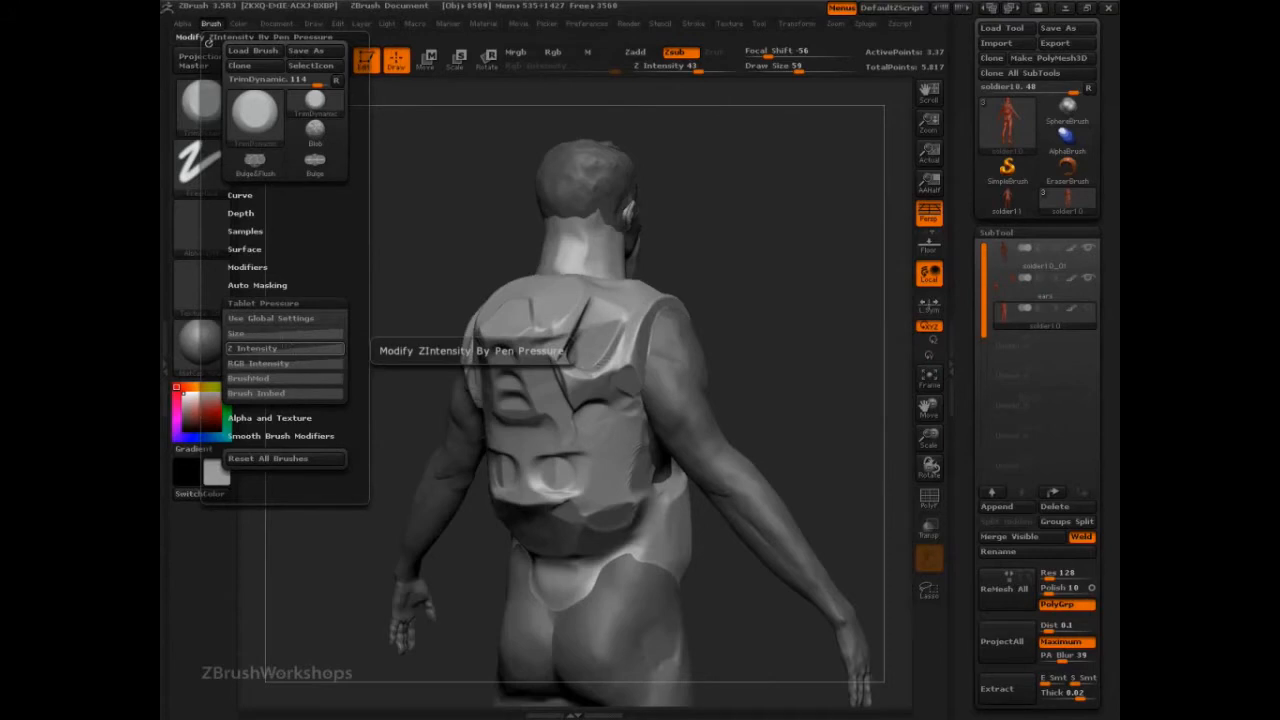
{"action": "left_click", "coordinate": [260, 333]}
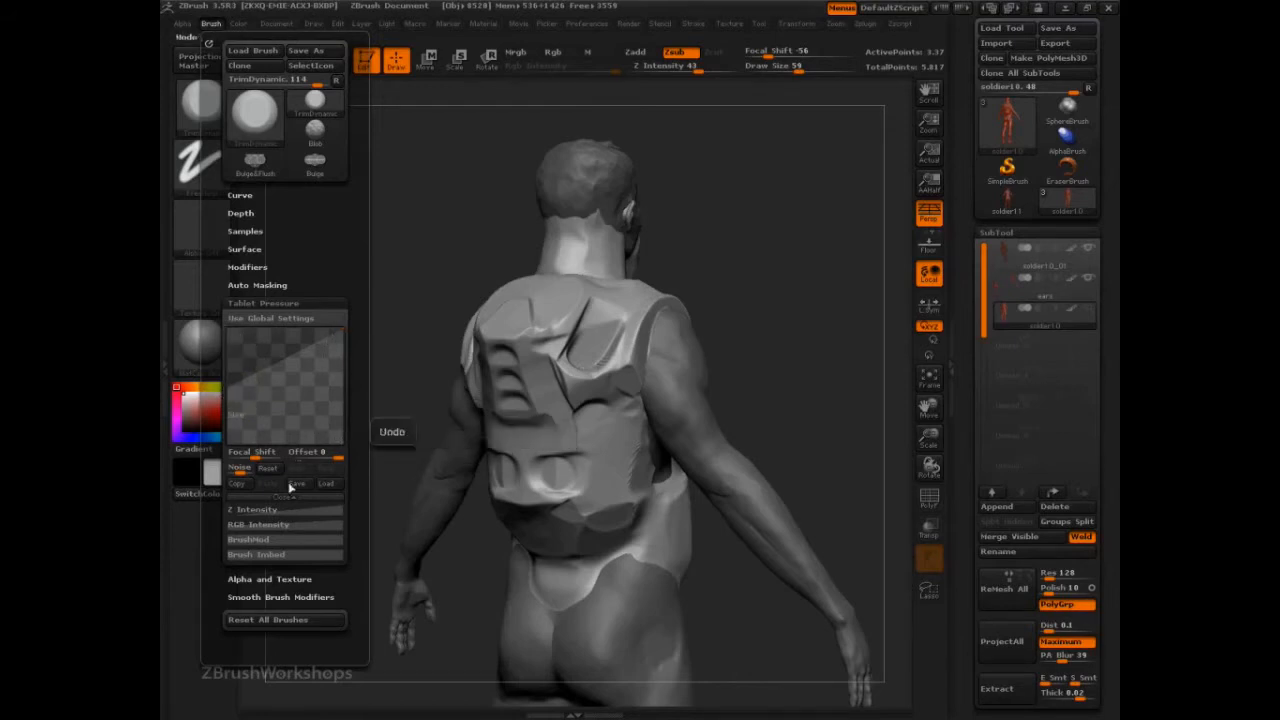
{"action": "left_click", "coordinate": [255, 509]}
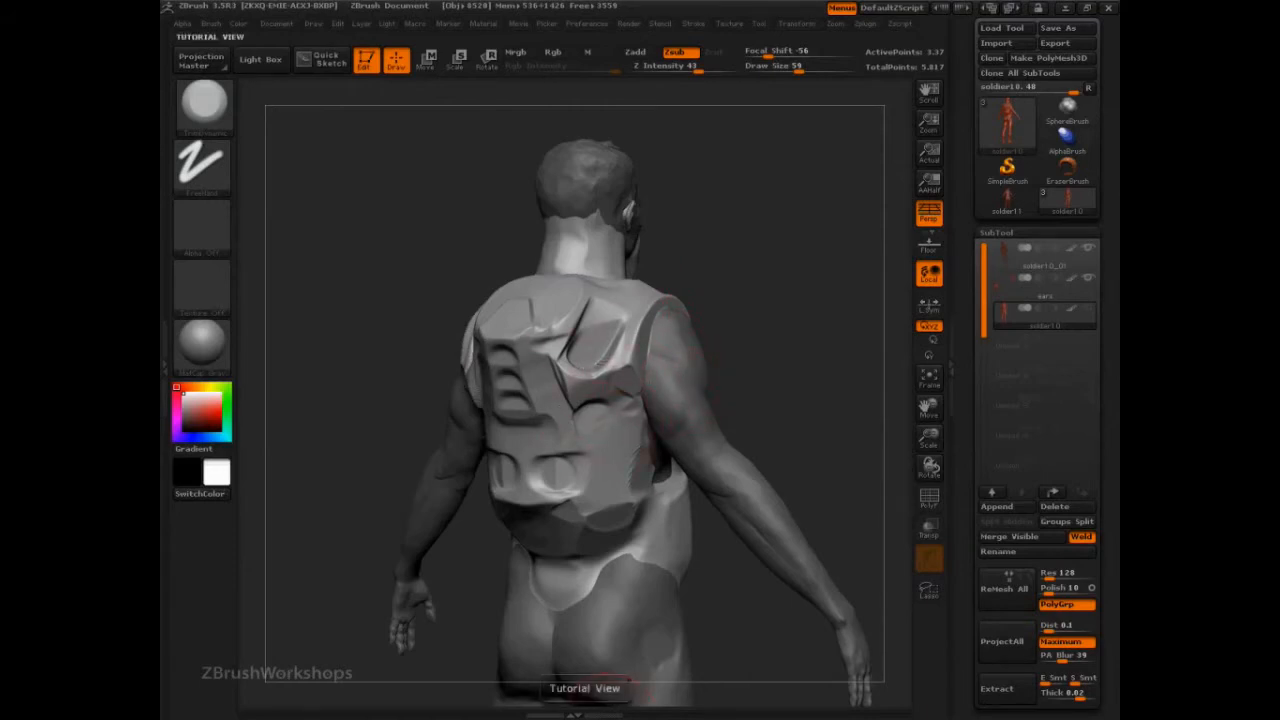
{"action": "left_click", "coordinate": [318, 668]}
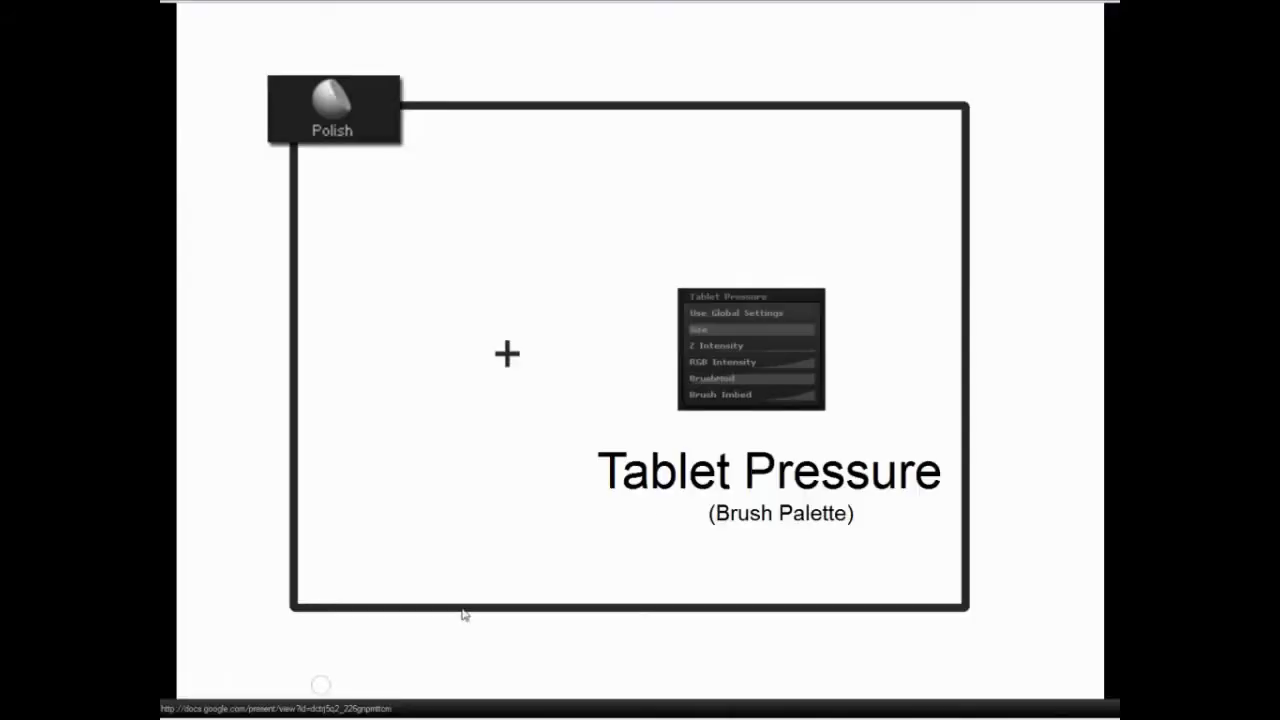
{"action": "left_click", "coordinate": [705, 405]}
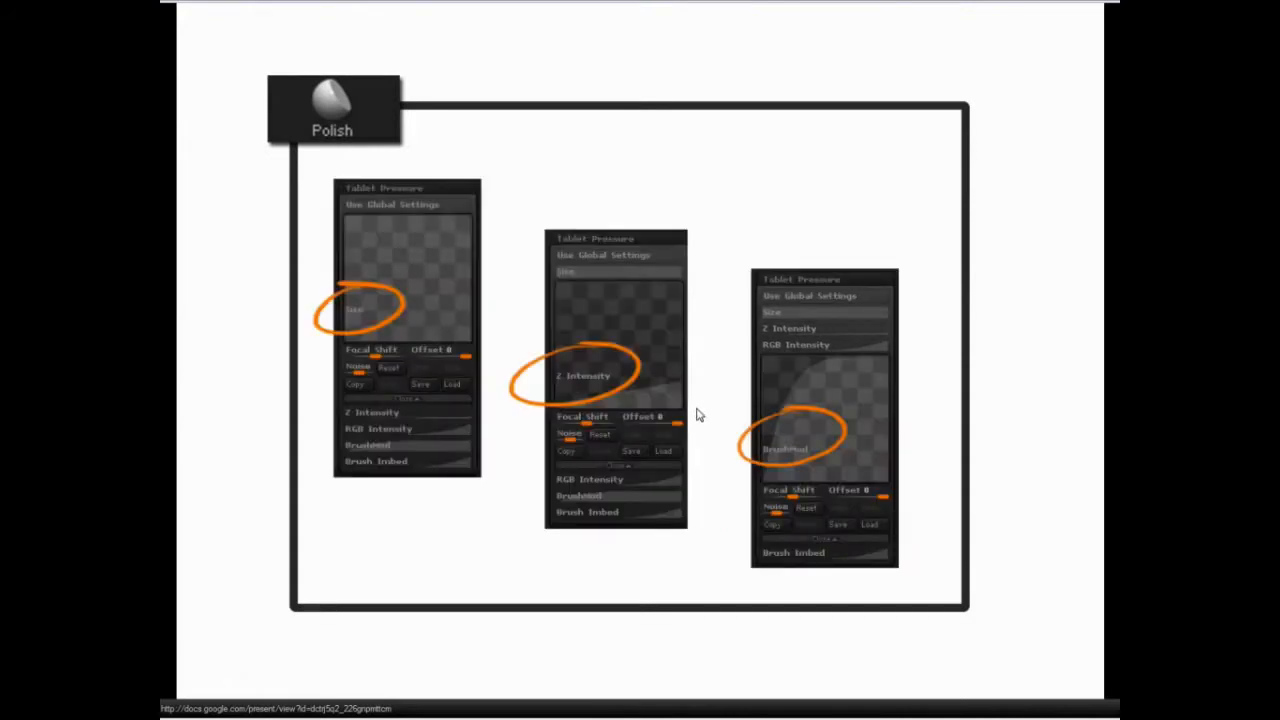
{"action": "left_click", "coordinate": [624, 496]}
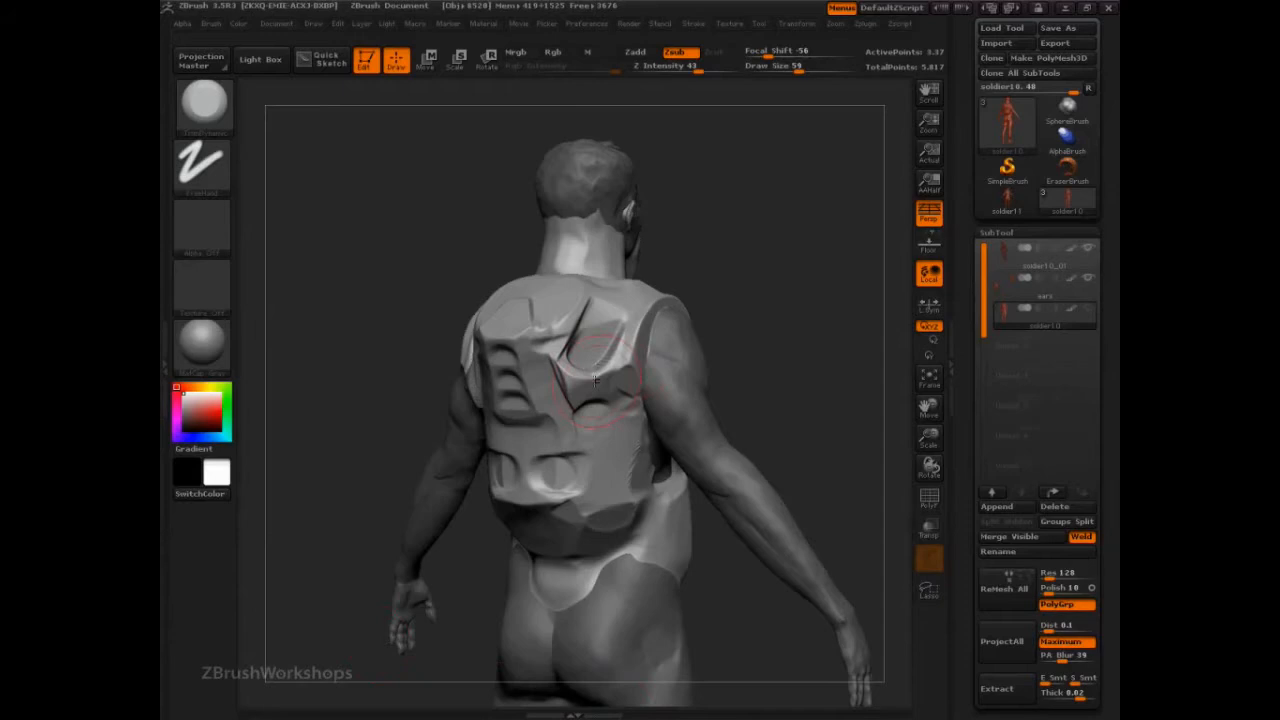
Step: Select the hPolish brush and dock the Brush palette in the side tray
{"action": "key", "text": "b"}
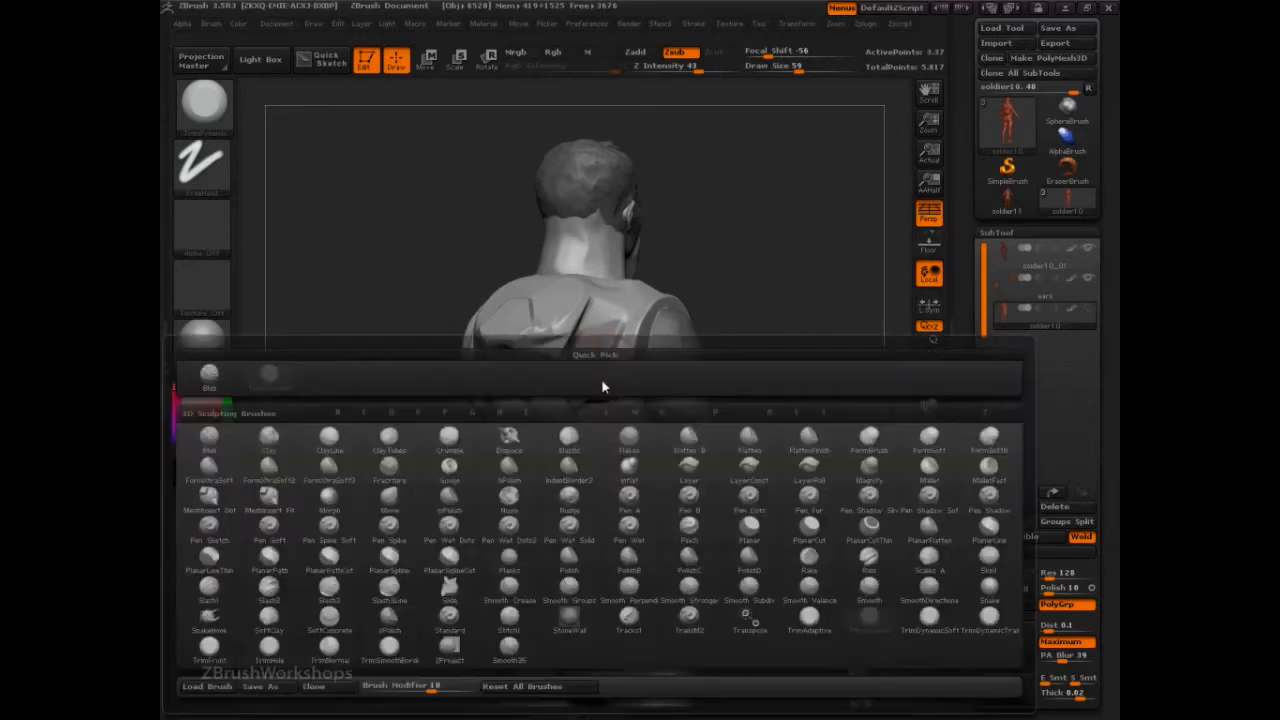
{"action": "key", "text": "m"}
{"action": "key", "text": "v"}
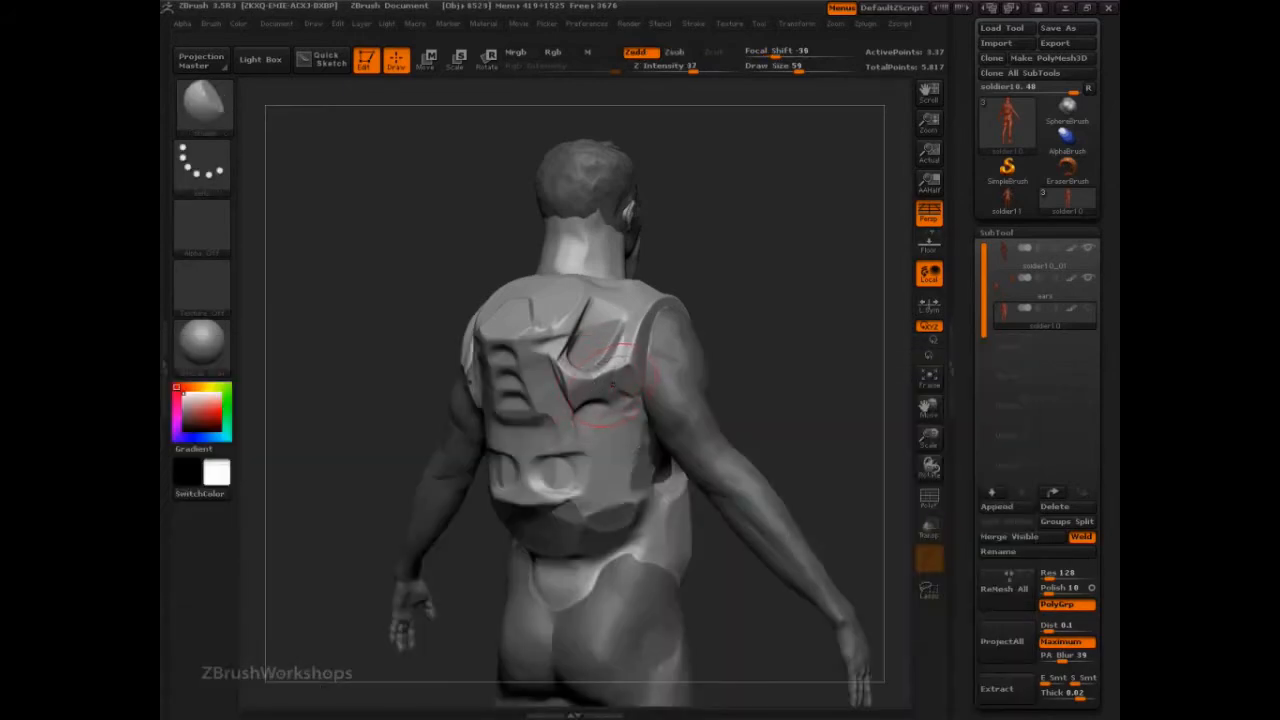
{"action": "left_click", "coordinate": [212, 24]}
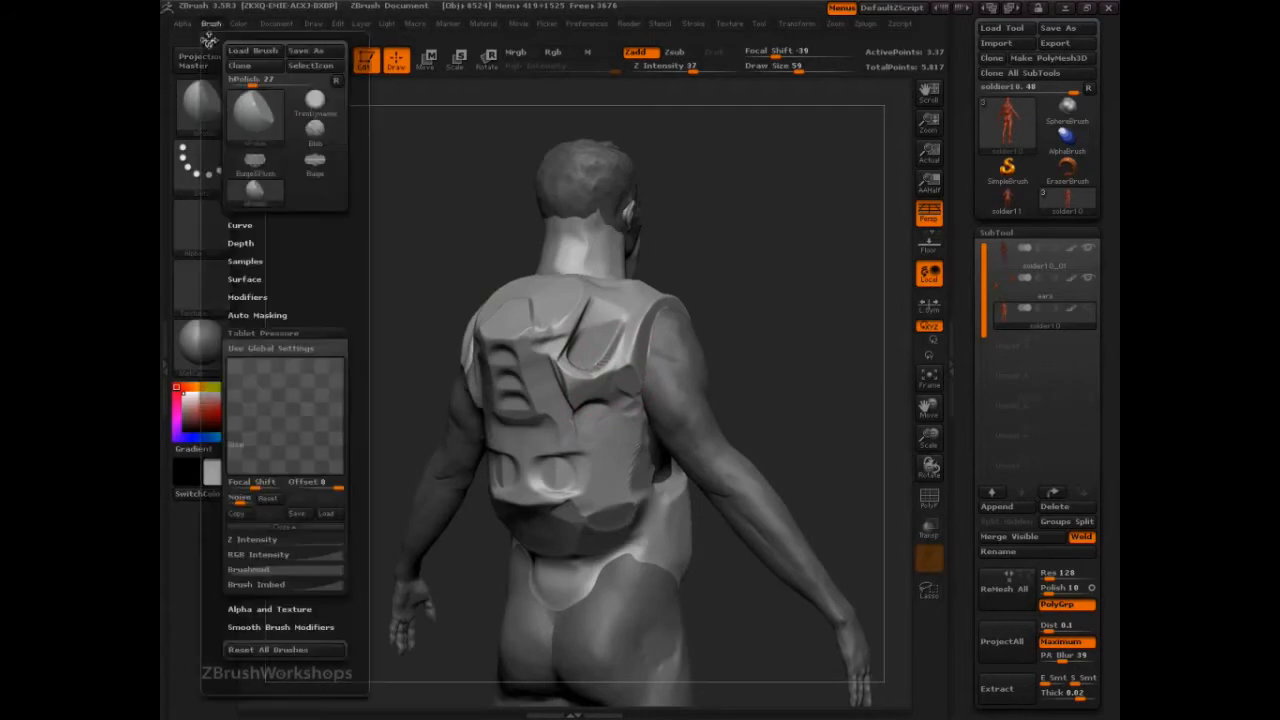
{"action": "left_click", "coordinate": [210, 44]}
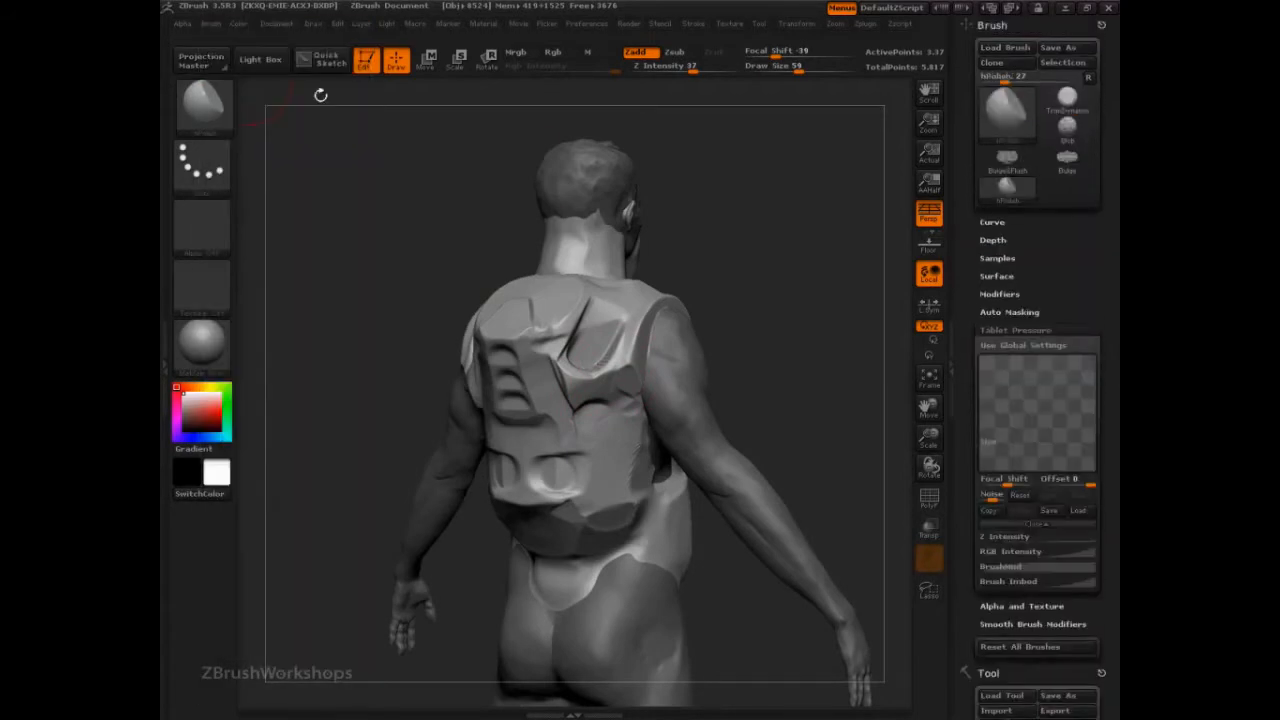
Step: Raise the start point of the hPolish brush's Size pressure curve to its maximum, making the curve flat
{"action": "left_click", "coordinate": [1004, 330]}
{"action": "left_click", "coordinate": [1013, 330]}
{"action": "left_click", "coordinate": [1024, 520]}
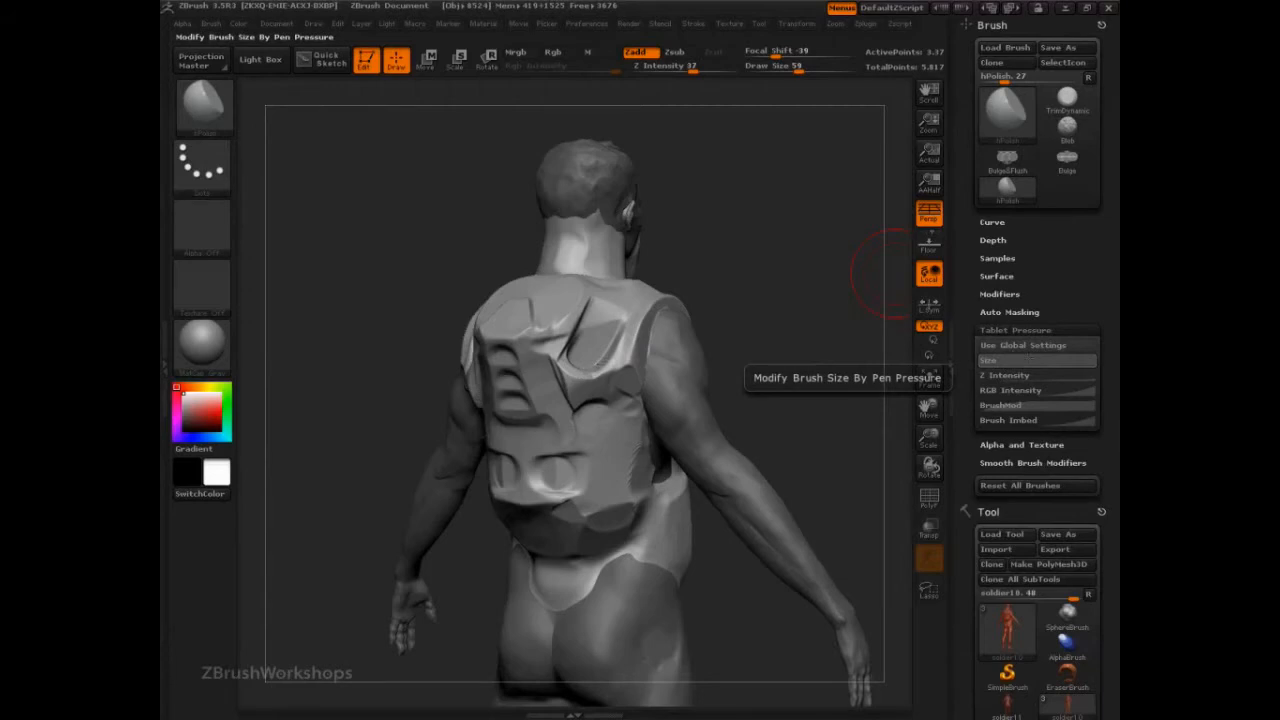
{"action": "left_click", "coordinate": [1017, 361]}
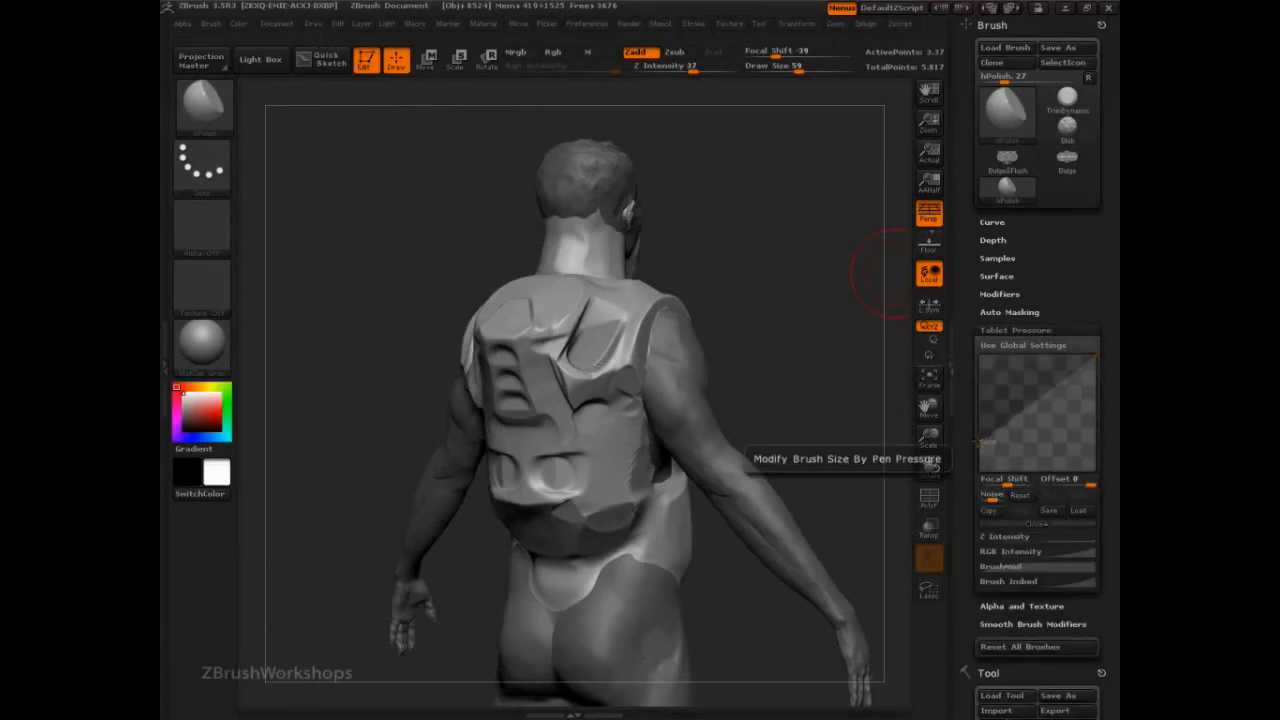
{"action": "left_click_drag", "start_coordinate": [980, 441], "coordinate": [970, 356]}
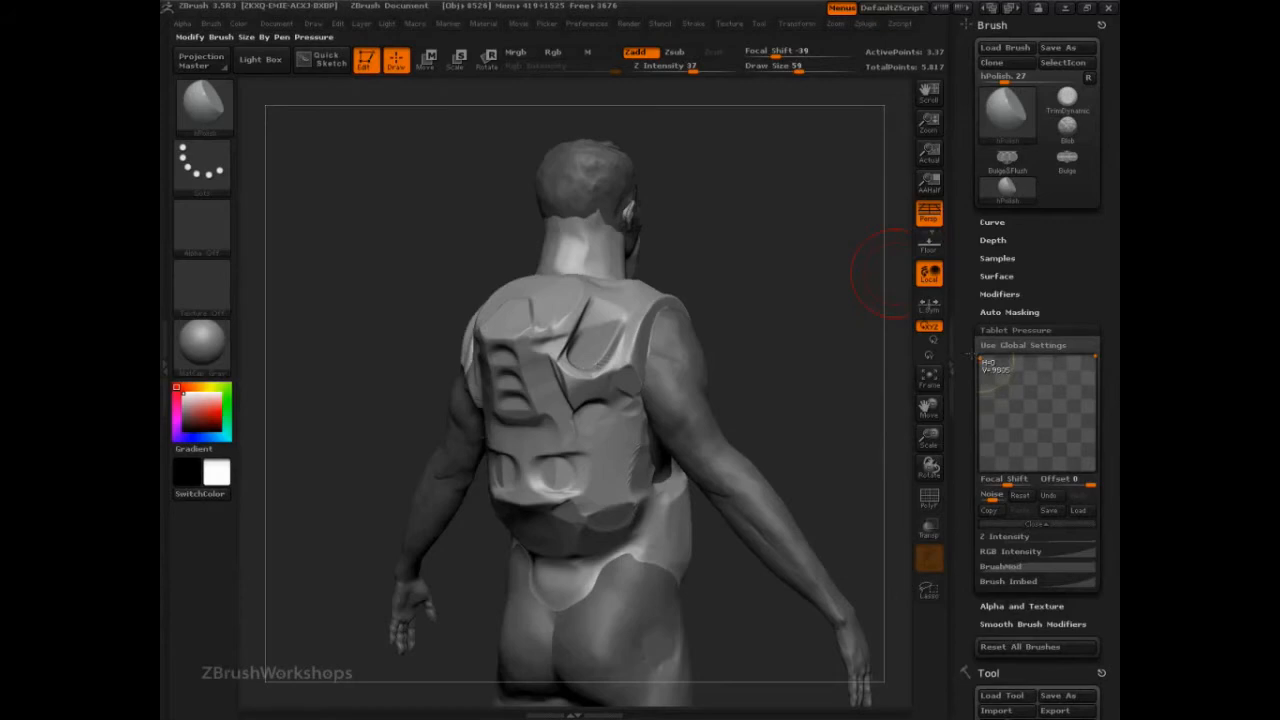
{"action": "left_click", "coordinate": [1028, 521]}
Step: Examine the hPolish brush's Z Intensity, RGB Intensity and BrushMod tablet pressure curves
{"action": "left_click", "coordinate": [1010, 375]}
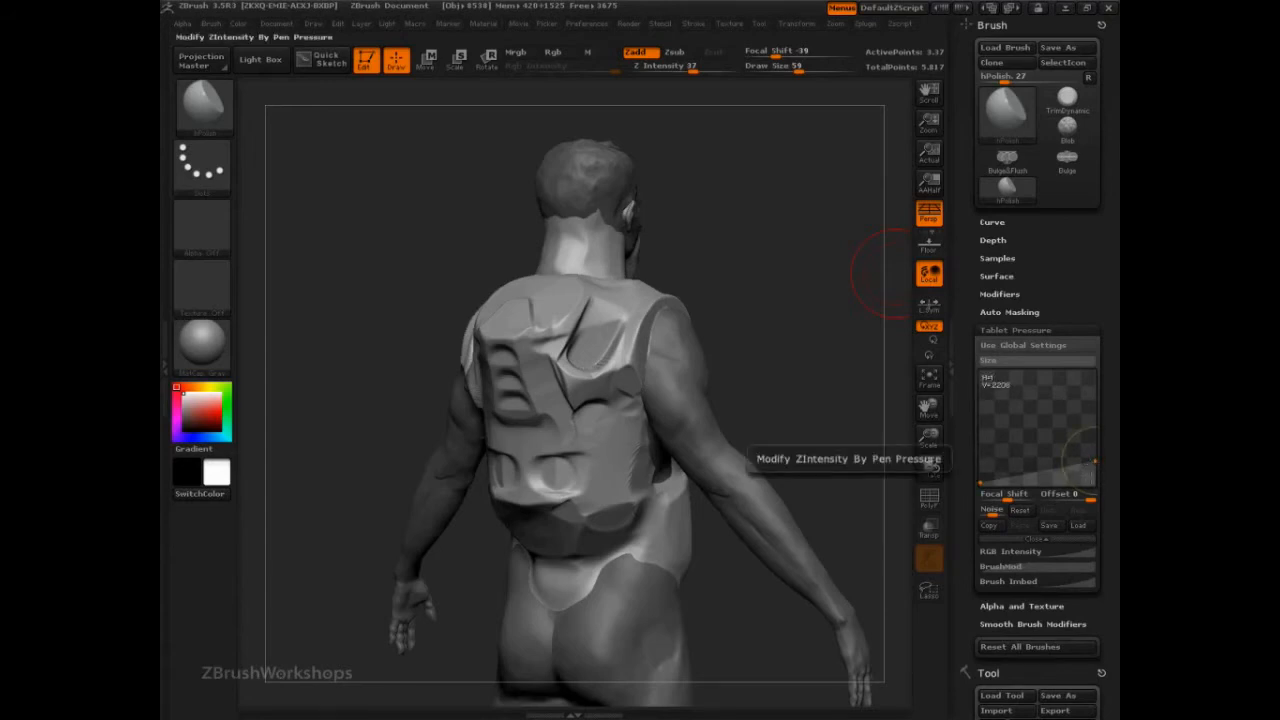
{"action": "left_click", "coordinate": [1030, 540]}
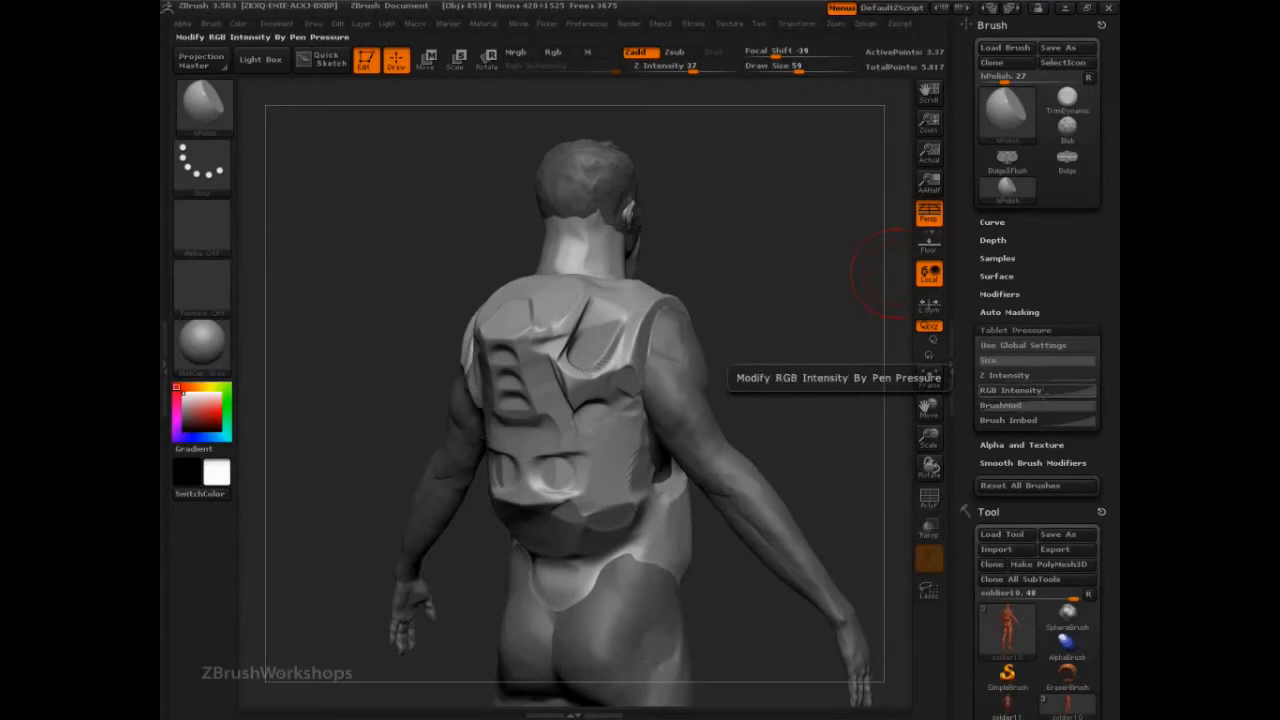
{"action": "left_click", "coordinate": [1030, 390]}
{"action": "left_click", "coordinate": [1026, 556]}
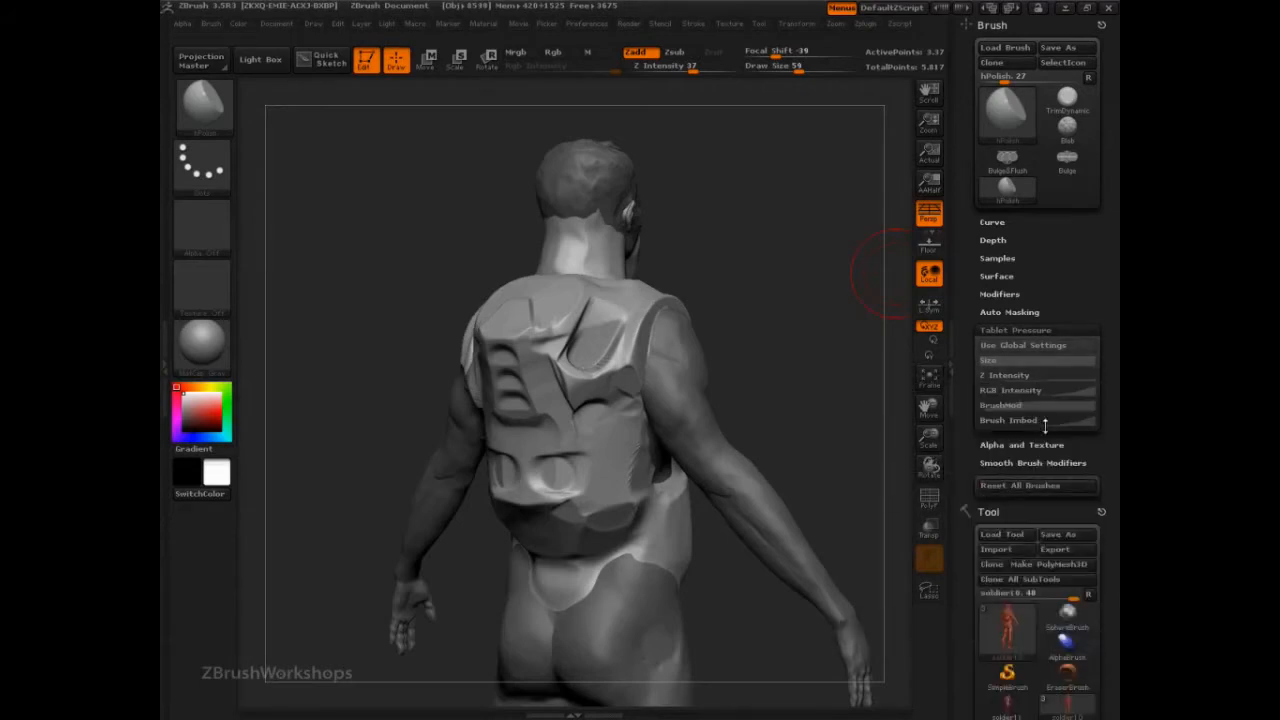
{"action": "left_click", "coordinate": [1010, 405]}
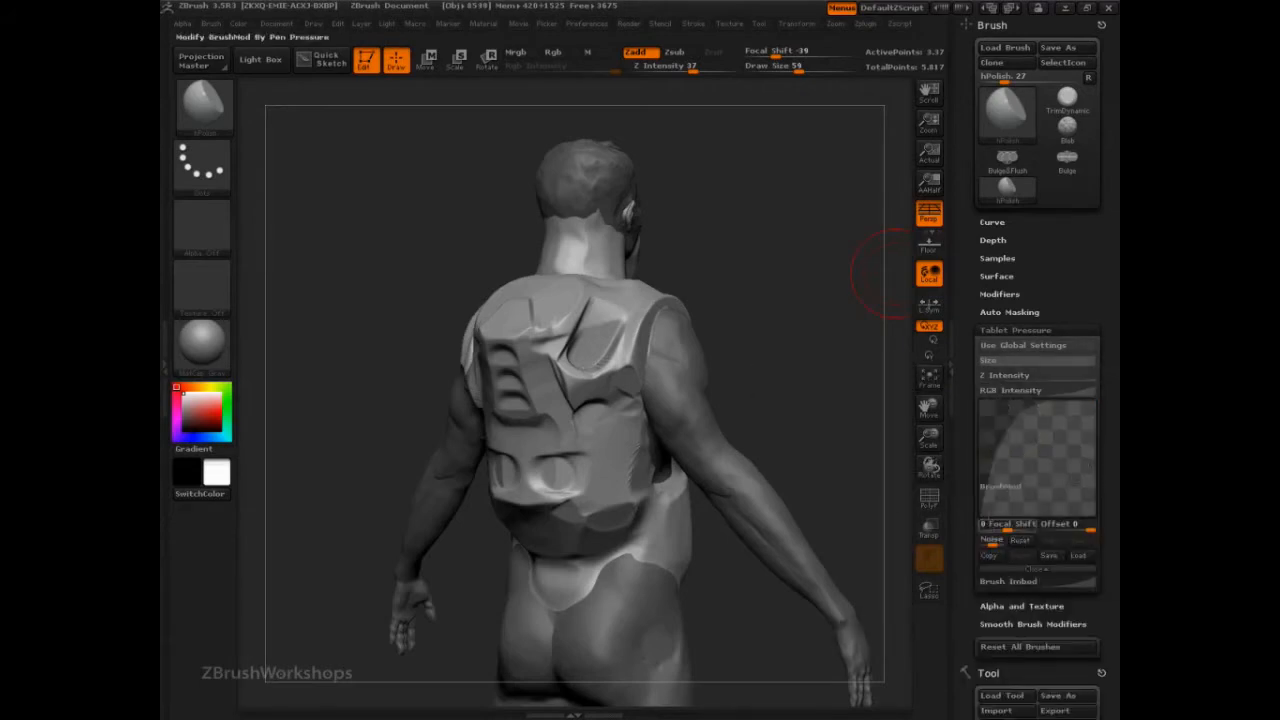
{"action": "left_click", "coordinate": [1031, 569]}
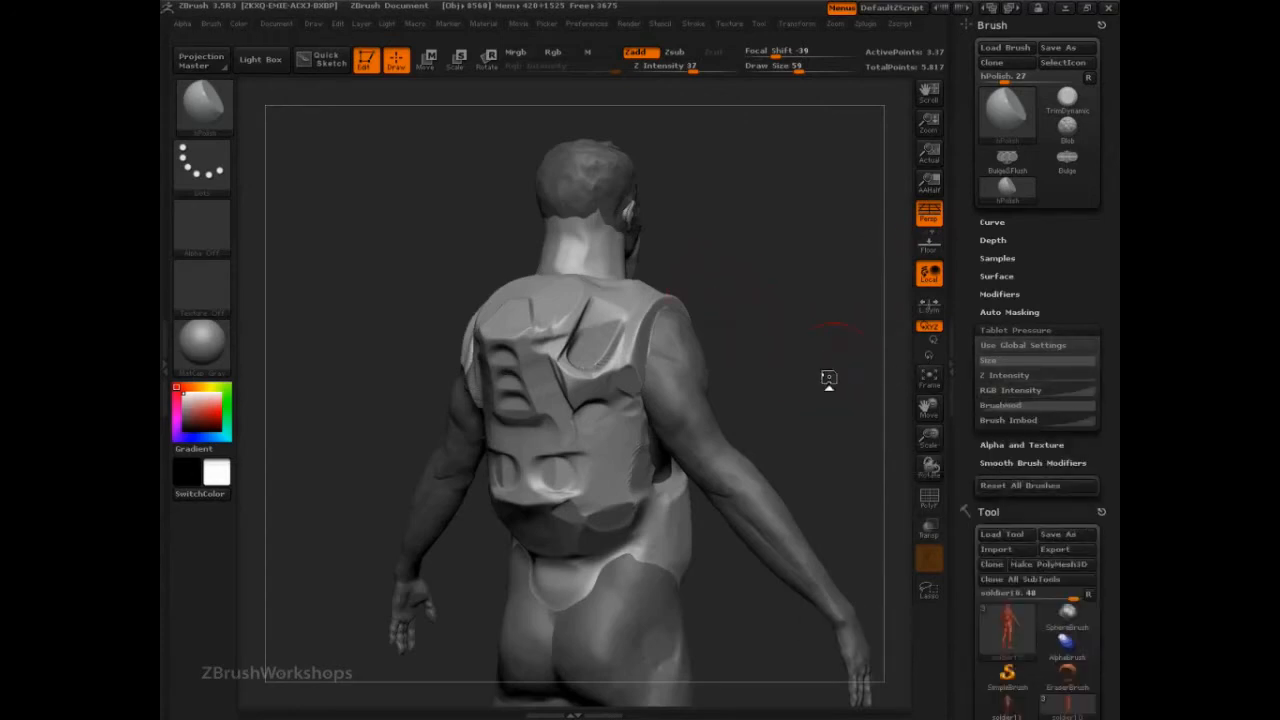
Step: Try the hPolish brush across the vest's shoulder edge, expand the brush's Samples settings and undo the stroke
{"action": "left_click_drag", "start_coordinate": [875, 436], "coordinate": [862, 592], "text": "alt"}
{"action": "left_click_drag", "start_coordinate": [851, 162], "coordinate": [815, 280], "text": "alt"}
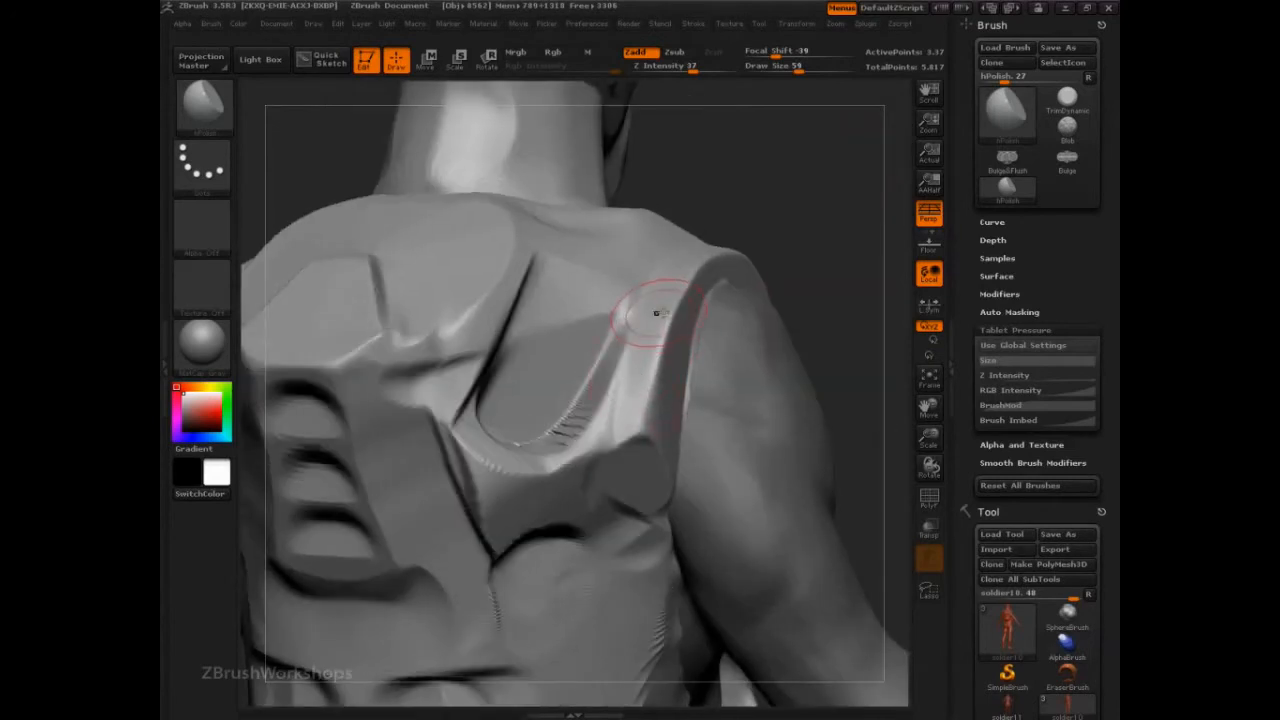
{"action": "mouse_move", "coordinate": [656, 313]}
{"action": "left_mouse_down"}
{"action": "mouse_move", "coordinate": [657, 286]}
{"action": "mouse_move", "coordinate": [657, 314]}
{"action": "left_mouse_up"}
{"action": "left_click", "coordinate": [997, 258]}
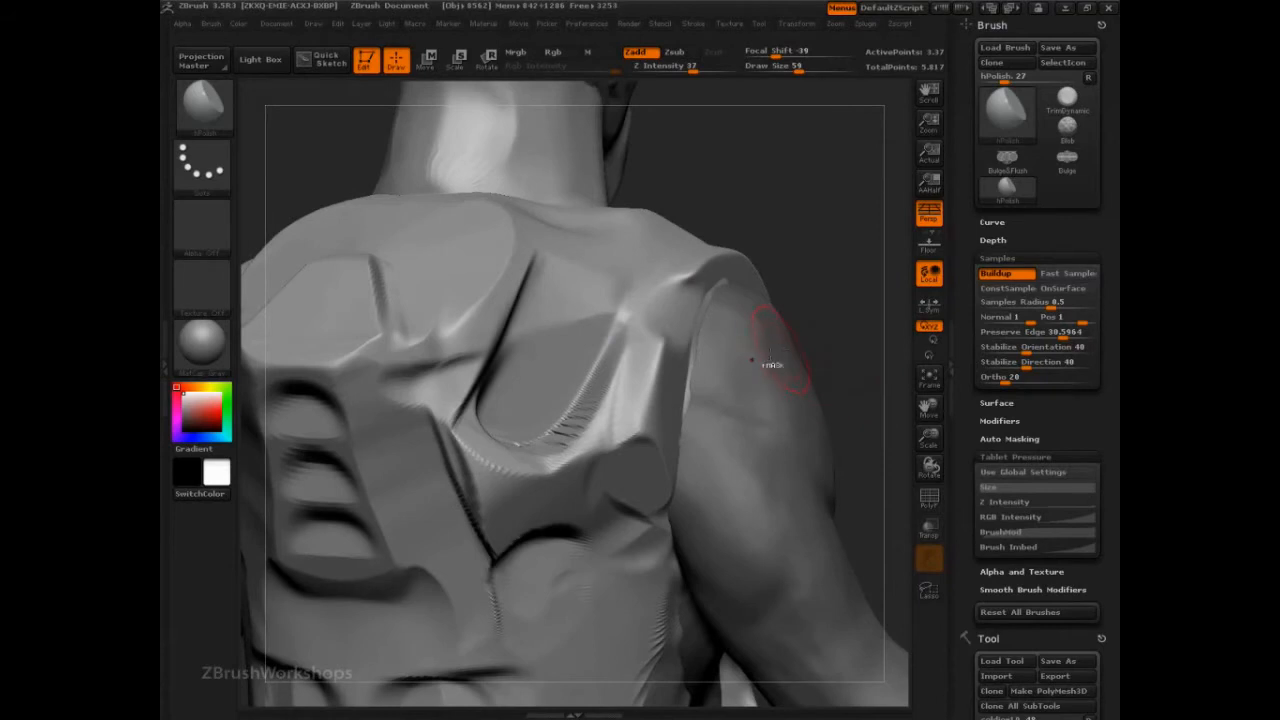
{"action": "key", "text": "ctrl+z"}
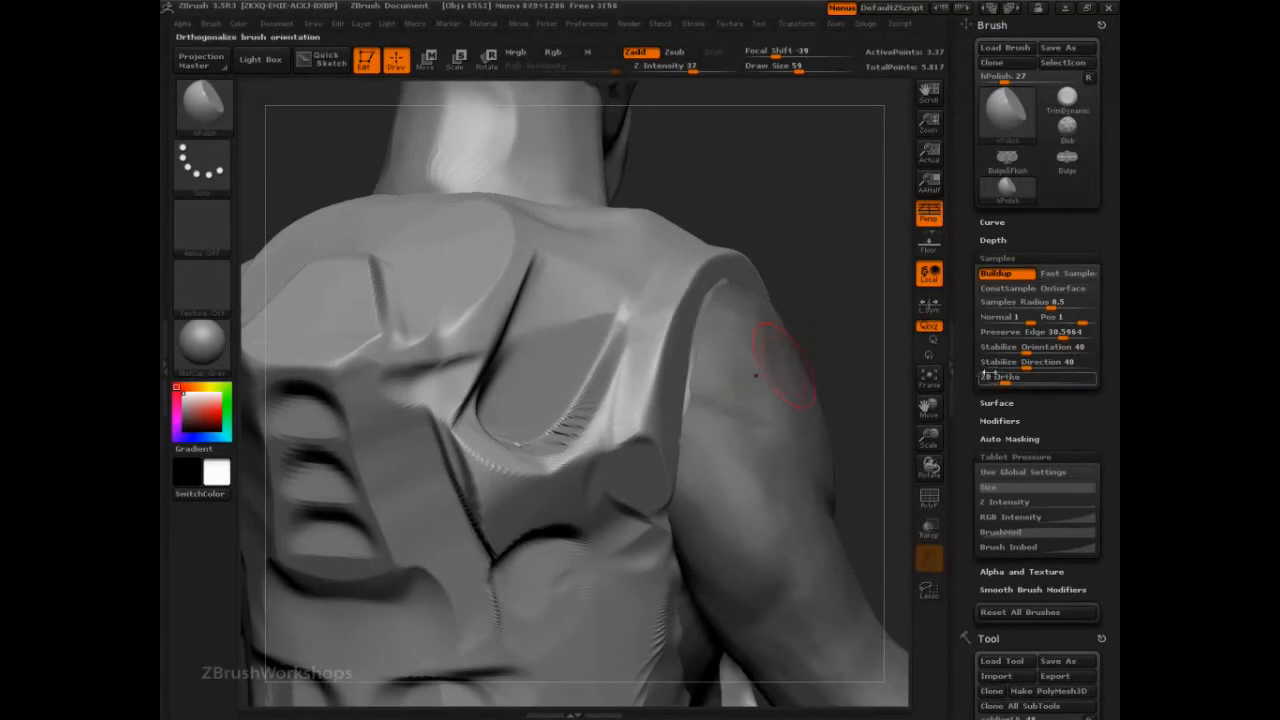
Step: Set the hPolish brush's Preserve Edge sampling value to 1
{"action": "left_click", "coordinate": [1030, 331]}
{"action": "type", "text": "1"}
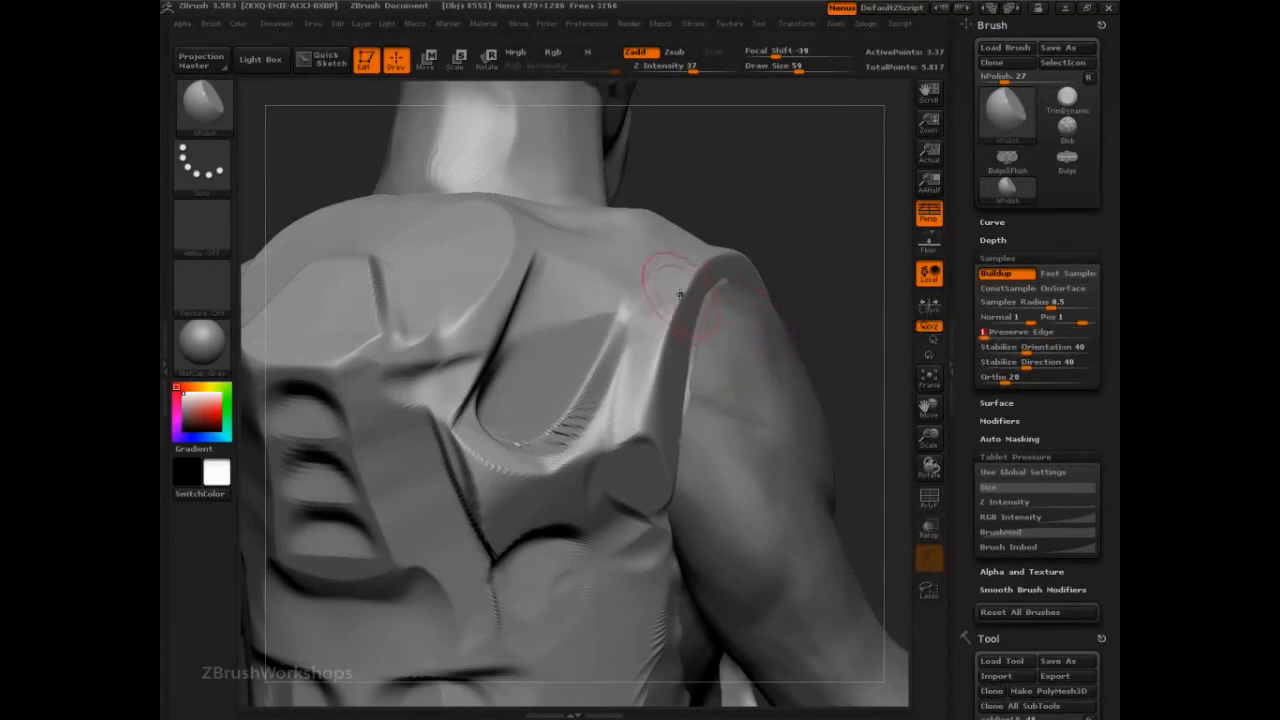
Step: Set the hPolish brush's Preserve Edge to 100 and try polishing across the vest's shoulder edge
{"action": "key", "text": "Return"}
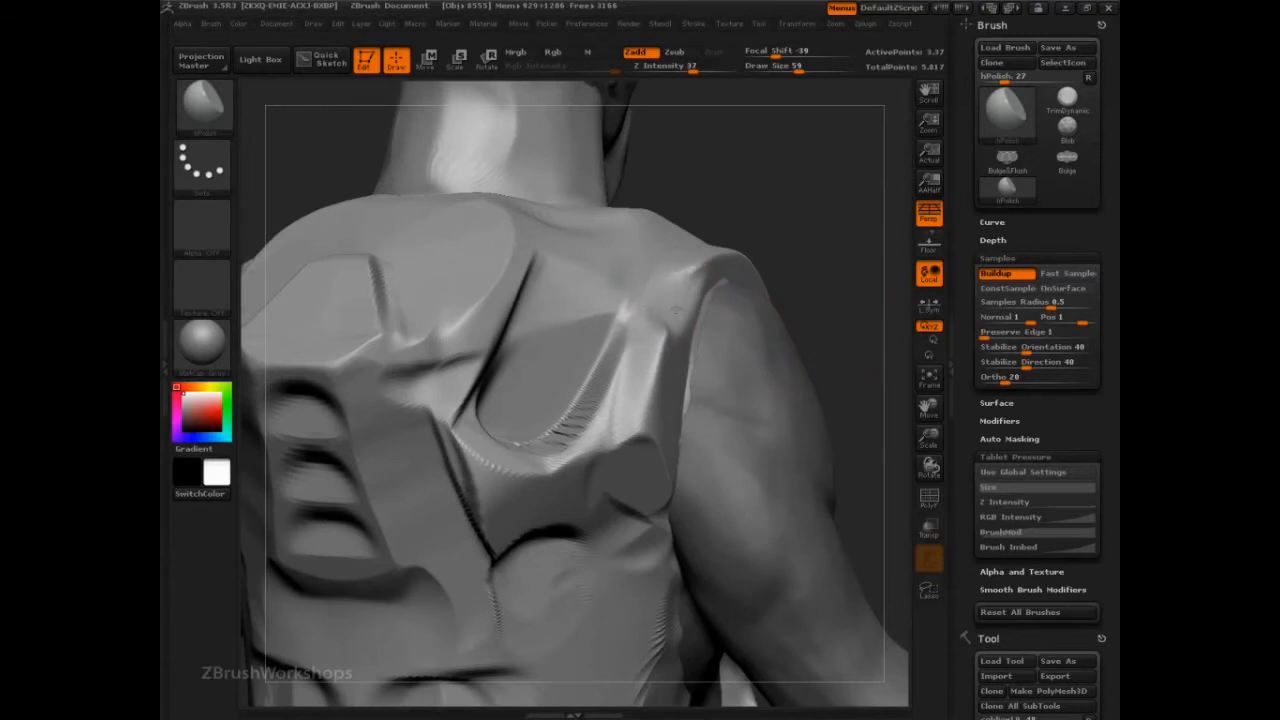
{"action": "left_click", "coordinate": [1040, 331]}
{"action": "type", "text": "100"}
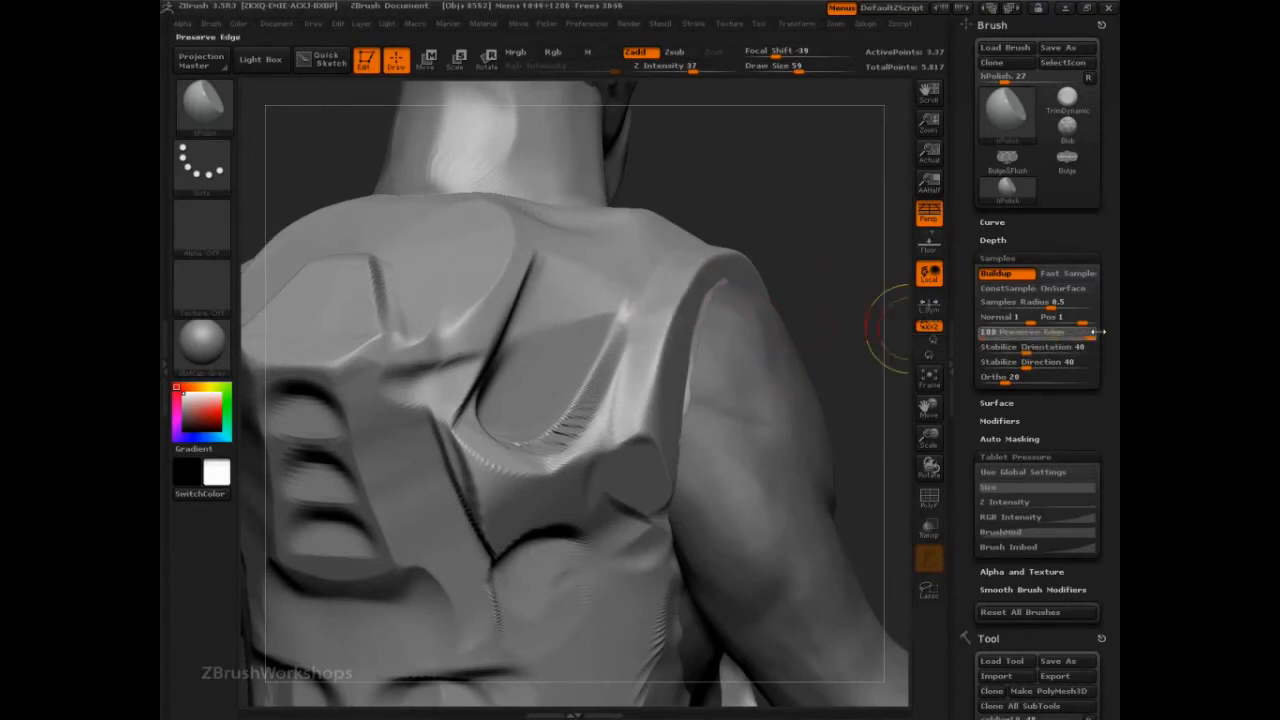
{"action": "key", "text": "Return"}
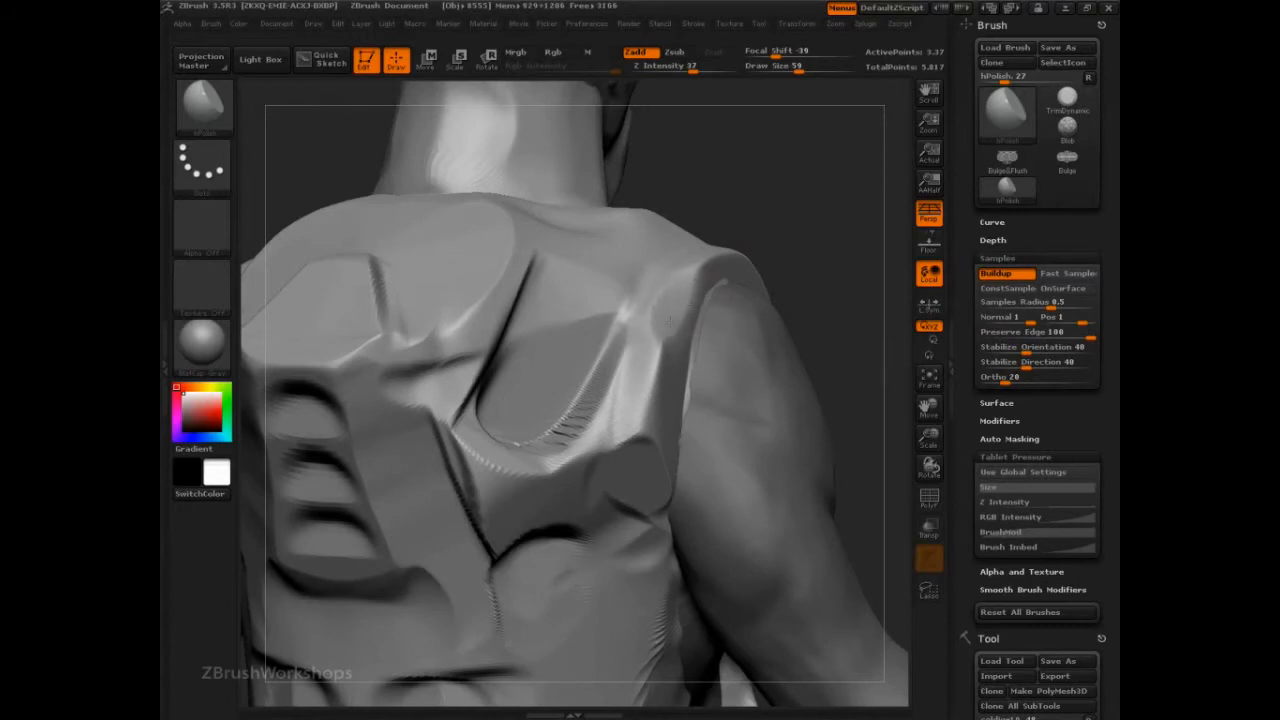
{"action": "left_click_drag", "start_coordinate": [651, 296], "coordinate": [680, 286]}
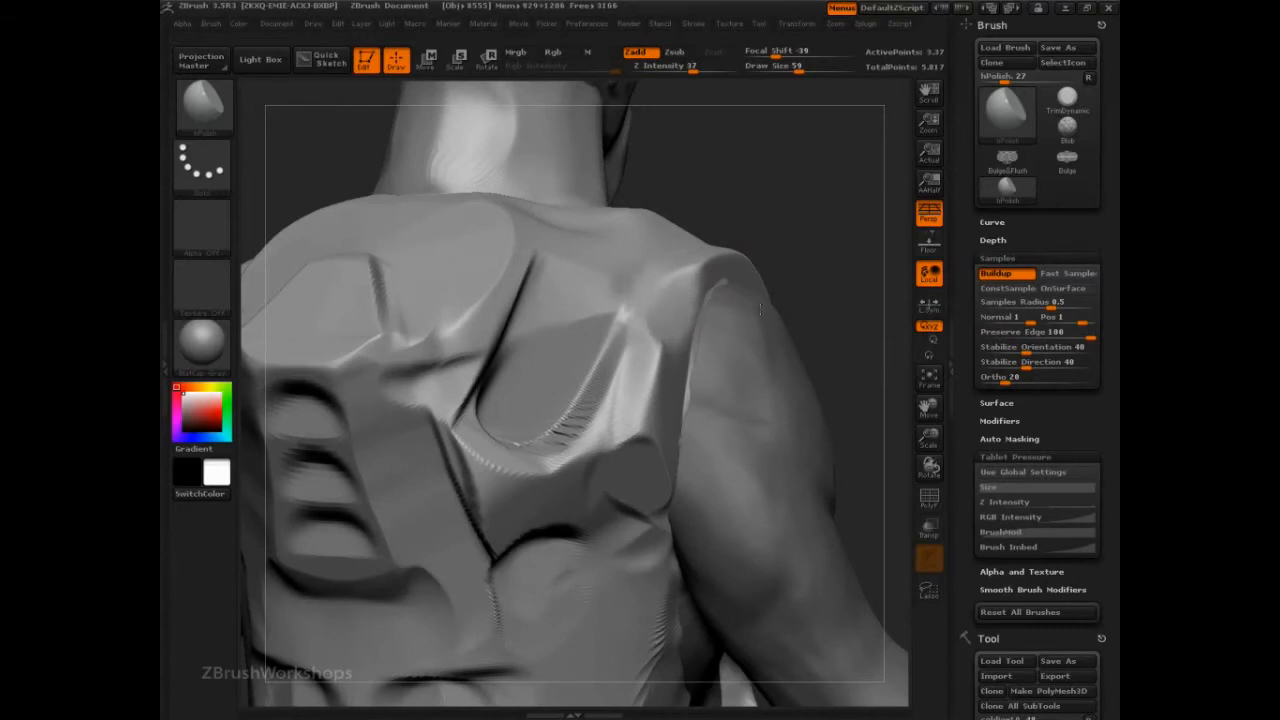
Step: Set Preserve Edge to 30.5964 and polish the recessed plane and neighbouring edges on the vest's upper back
{"action": "left_click_drag", "start_coordinate": [1014, 336], "coordinate": [1063, 338]}
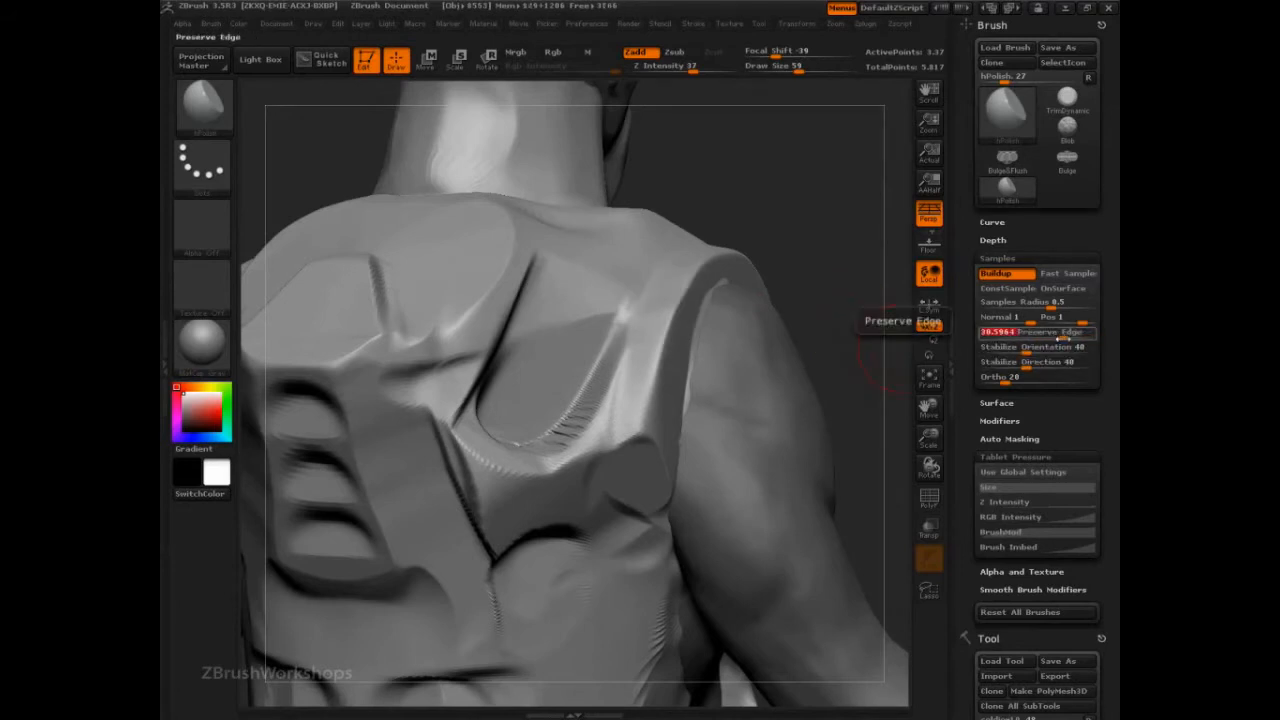
{"action": "mouse_move", "coordinate": [578, 262]}
{"action": "left_mouse_down"}
{"action": "mouse_move", "coordinate": [574, 297]}
{"action": "mouse_move", "coordinate": [608, 310]}
{"action": "mouse_move", "coordinate": [582, 276]}
{"action": "left_mouse_up"}
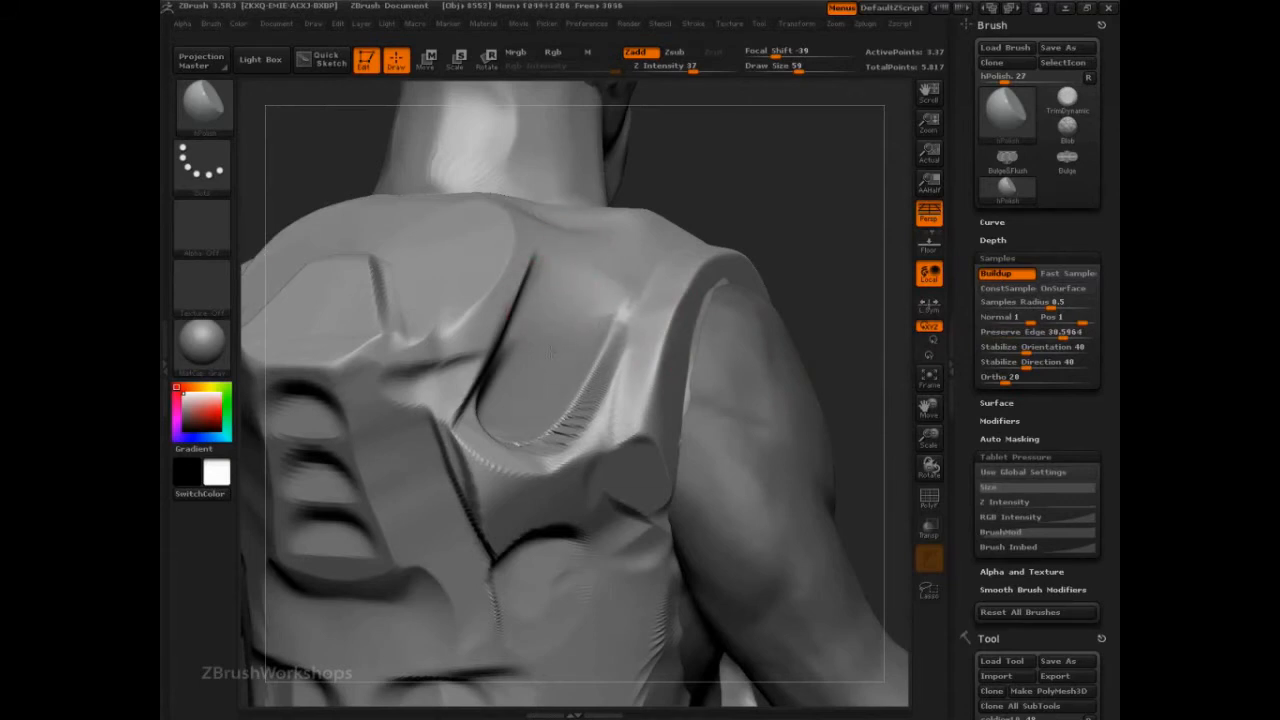
{"action": "mouse_move", "coordinate": [612, 392]}
{"action": "left_mouse_down"}
{"action": "mouse_move", "coordinate": [571, 414]}
{"action": "mouse_move", "coordinate": [557, 400]}
{"action": "mouse_move", "coordinate": [571, 400]}
{"action": "mouse_move", "coordinate": [553, 450]}
{"action": "mouse_move", "coordinate": [563, 395]}
{"action": "mouse_move", "coordinate": [618, 428]}
{"action": "mouse_move", "coordinate": [626, 373]}
{"action": "left_mouse_up"}
{"action": "key", "text": "ctrl+z"}
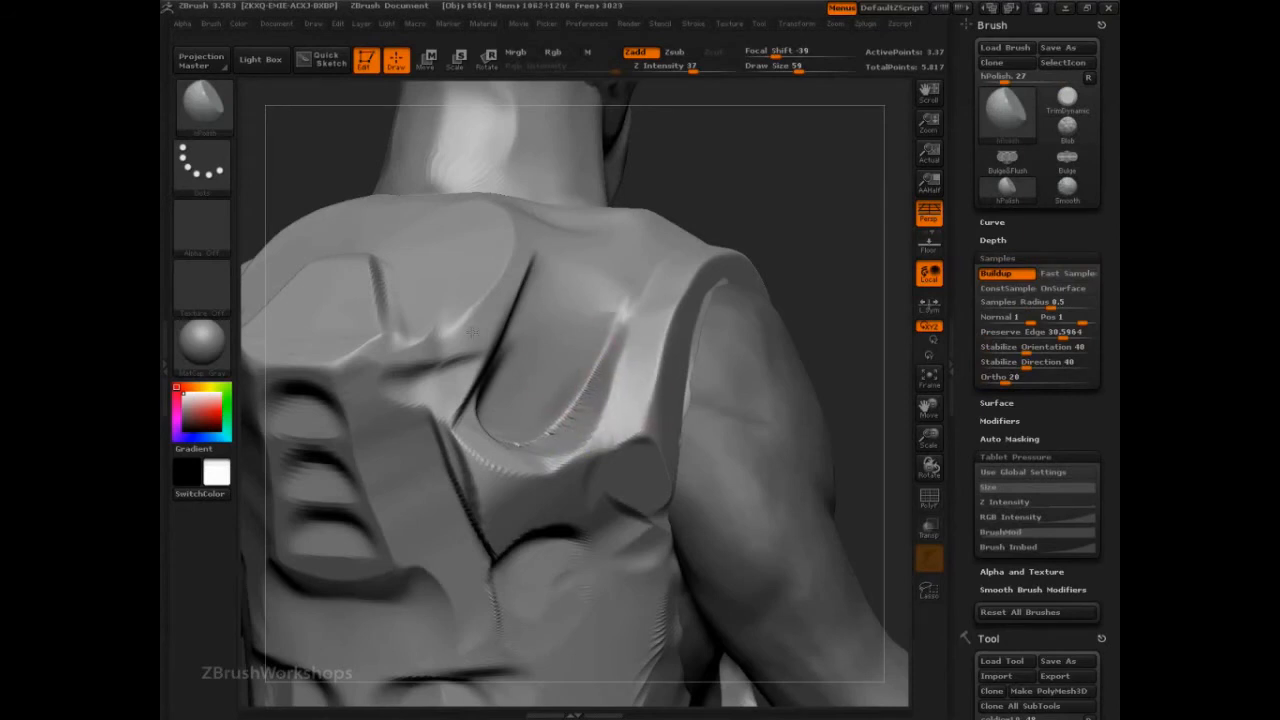
{"action": "mouse_move", "coordinate": [420, 345]}
{"action": "left_mouse_down"}
{"action": "mouse_move", "coordinate": [410, 360]}
{"action": "mouse_move", "coordinate": [440, 360]}
{"action": "mouse_move", "coordinate": [416, 392]}
{"action": "mouse_move", "coordinate": [432, 405]}
{"action": "left_mouse_up"}
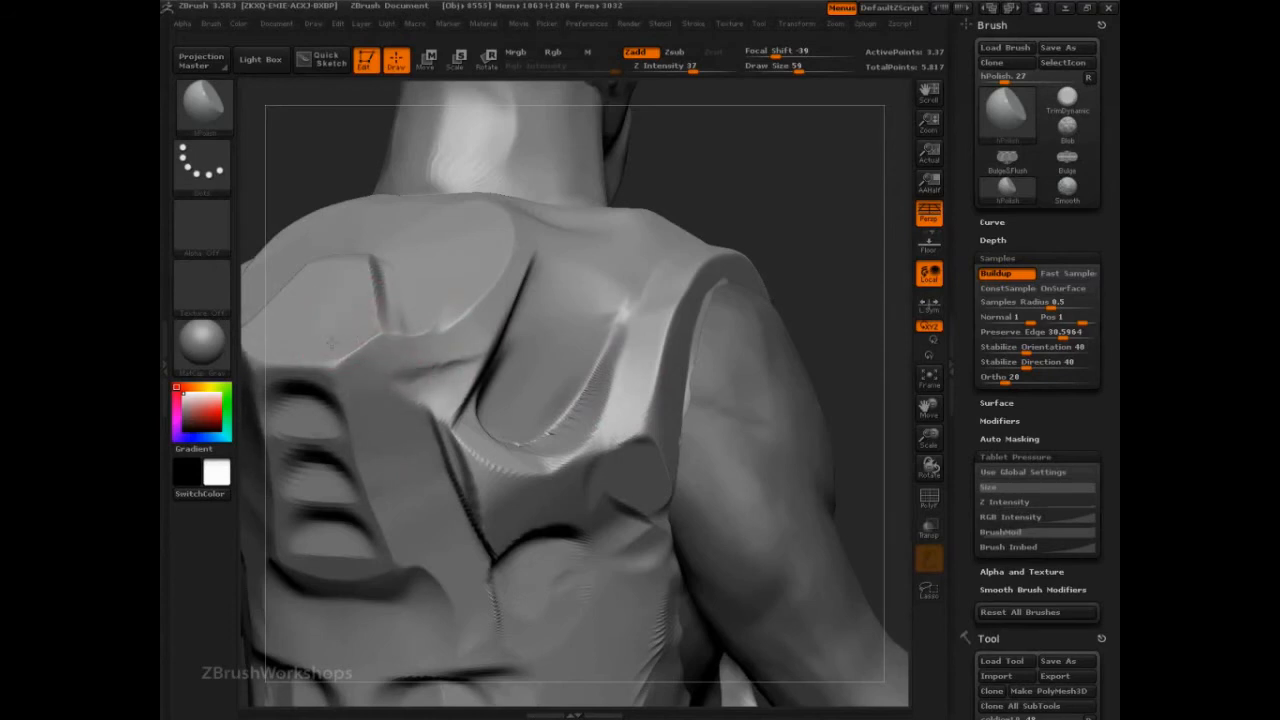
Step: Reduce the hPolish brush's Draw Size to 38 near the recesses along the vest's spine
{"action": "left_click_drag", "start_coordinate": [754, 228], "coordinate": [460, 318]}
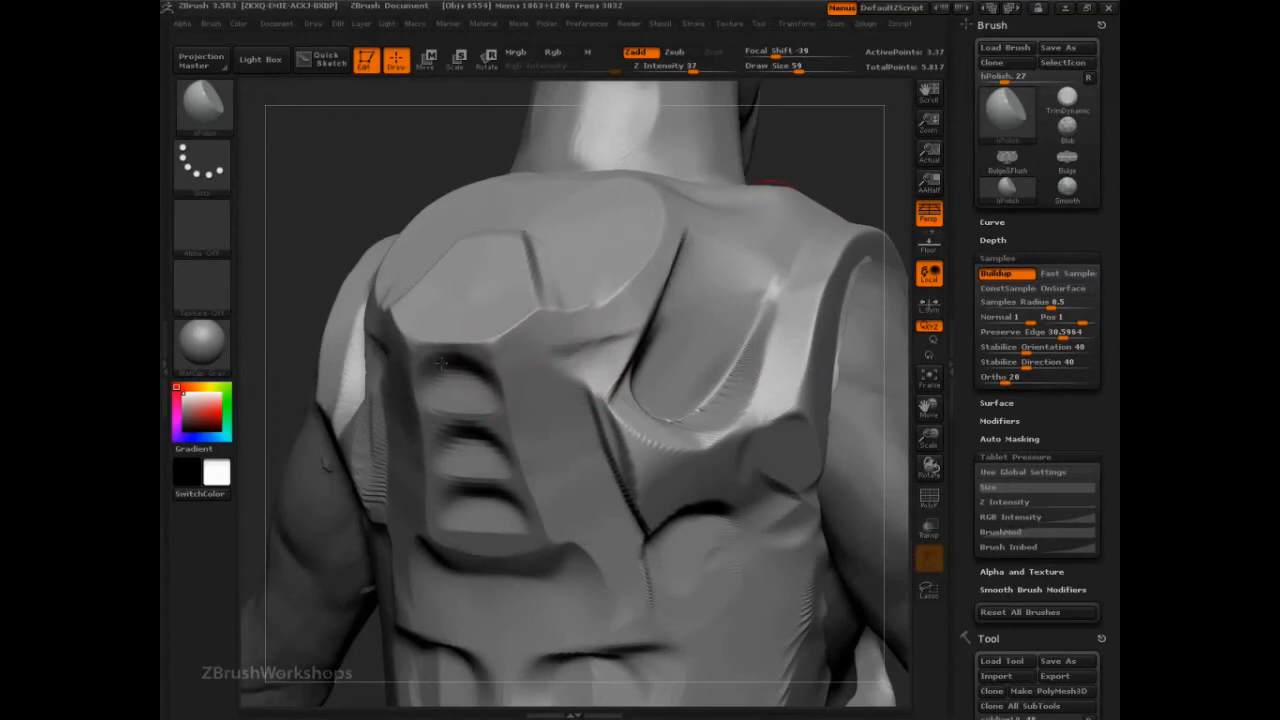
{"action": "key", "text": "["}
{"action": "key", "text": "["}
{"action": "key", "text": "["}
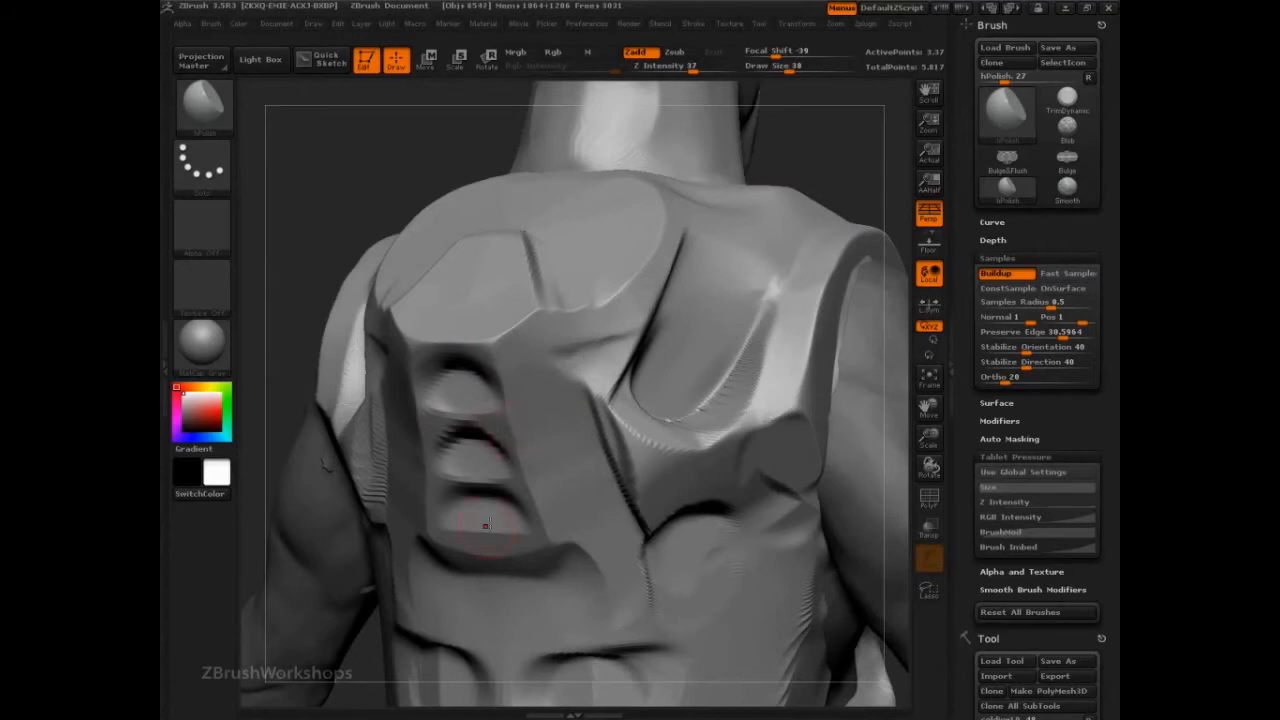
Step: Set the Draw Size to 67, then polish and smooth the vest's side panel and the lower back ledge
{"action": "mouse_move", "coordinate": [876, 176]}
{"action": "left_mouse_down"}
{"action": "mouse_move", "coordinate": [760, 150]}
{"action": "mouse_move", "coordinate": [848, 259]}
{"action": "mouse_move", "coordinate": [780, 351]}
{"action": "mouse_move", "coordinate": [803, 351]}
{"action": "mouse_move", "coordinate": [475, 370]}
{"action": "mouse_move", "coordinate": [415, 347]}
{"action": "left_mouse_up"}
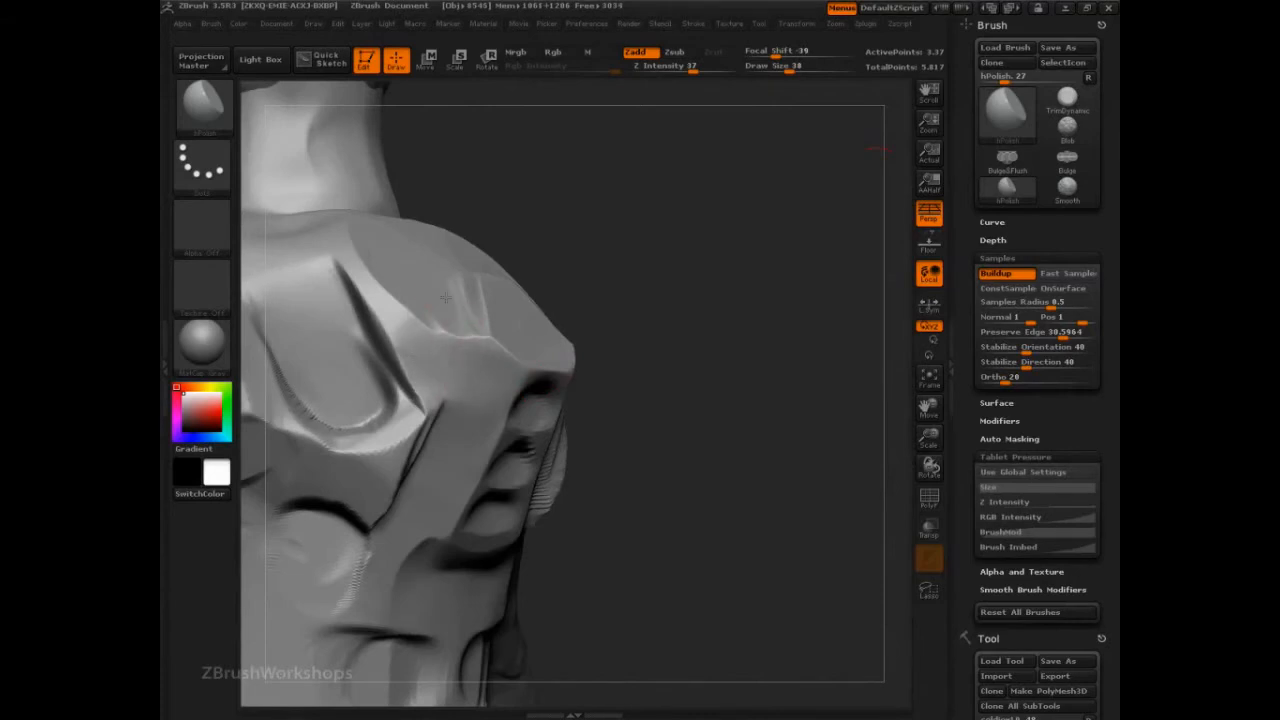
{"action": "mouse_move", "coordinate": [729, 394]}
{"action": "left_mouse_down"}
{"action": "mouse_move", "coordinate": [763, 378]}
{"action": "mouse_move", "coordinate": [745, 410]}
{"action": "left_mouse_up"}
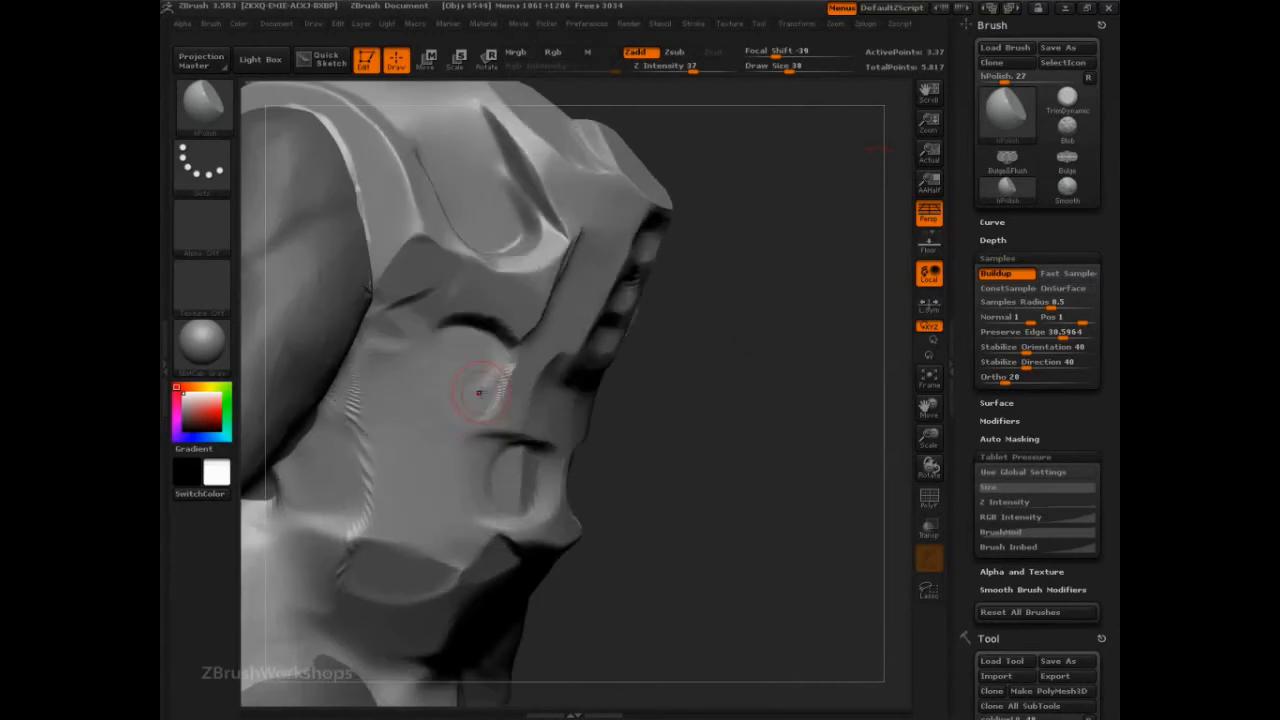
{"action": "key", "text": "s"}
{"action": "left_click_drag", "start_coordinate": [476, 394], "coordinate": [488, 396]}
{"action": "left_click_drag", "start_coordinate": [484, 388], "coordinate": [450, 395]}
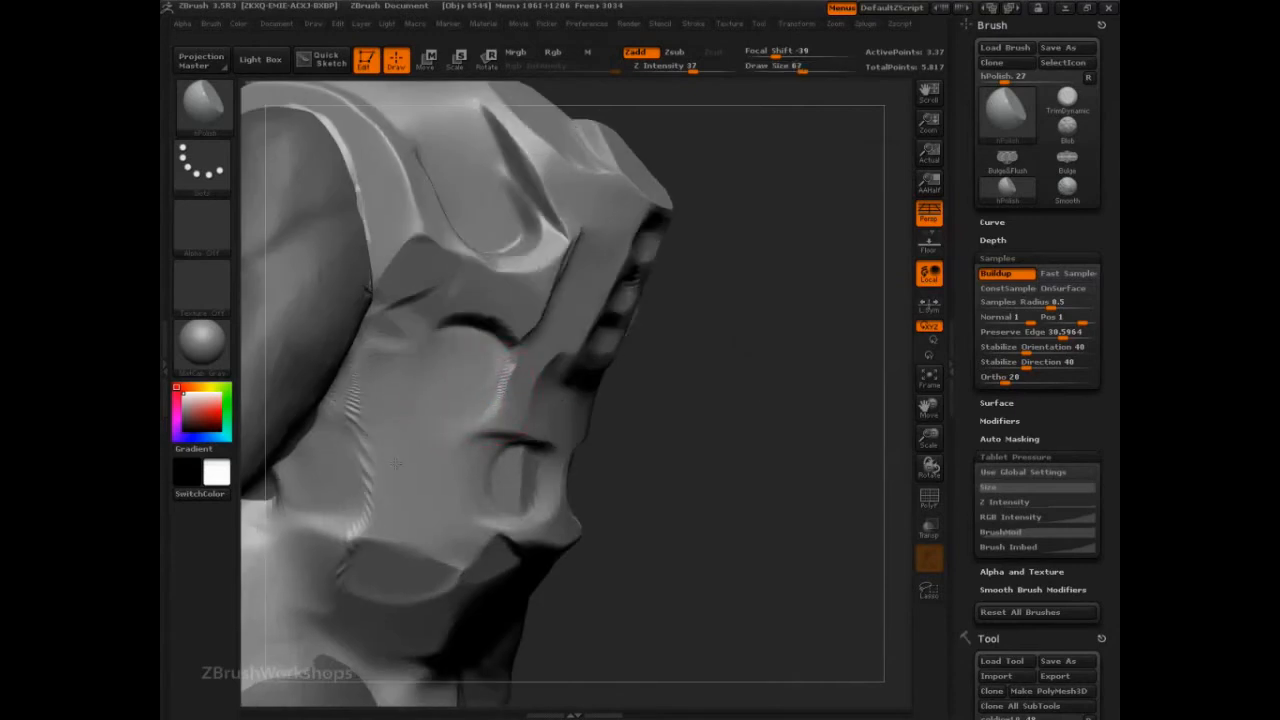
{"action": "left_click_drag", "start_coordinate": [363, 423], "coordinate": [391, 451], "text": "shift"}
{"action": "left_click_drag", "start_coordinate": [366, 514], "coordinate": [364, 538], "text": "shift"}
{"action": "left_click_drag", "start_coordinate": [378, 586], "coordinate": [406, 600]}
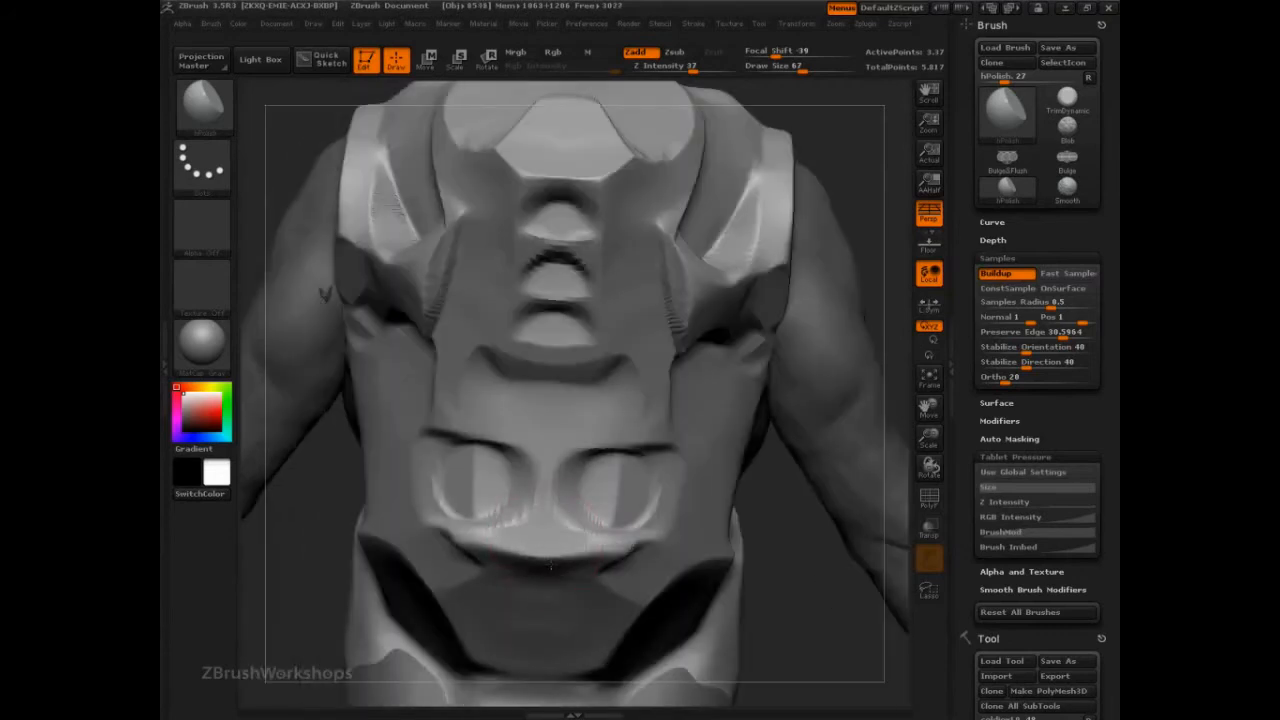
{"action": "mouse_move", "coordinate": [550, 565]}
{"action": "left_mouse_down"}
{"action": "mouse_move", "coordinate": [514, 558]}
{"action": "mouse_move", "coordinate": [574, 556]}
{"action": "mouse_move", "coordinate": [500, 558]}
{"action": "mouse_move", "coordinate": [560, 597]}
{"action": "left_mouse_up"}
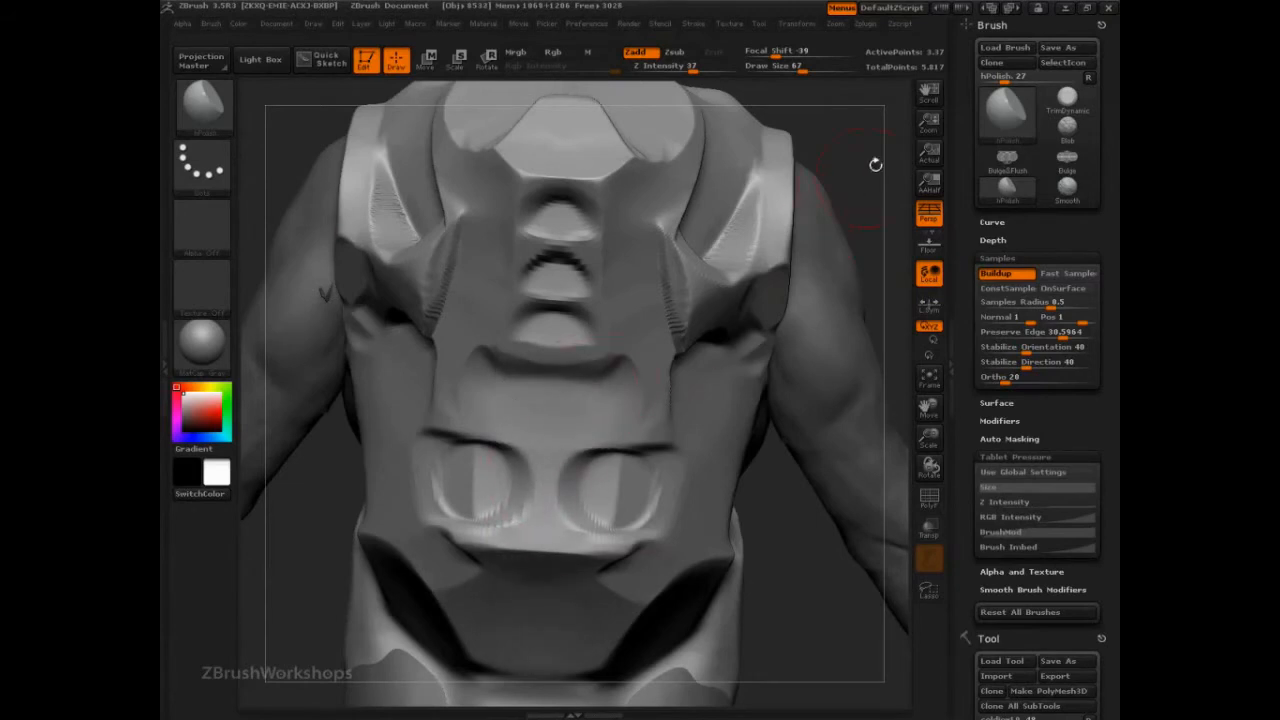
Step: Polish the vest's front abdominal plate and smooth the rough edge of the recess beside it
{"action": "mouse_move", "coordinate": [874, 163]}
{"action": "left_mouse_down"}
{"action": "mouse_move", "coordinate": [343, 390]}
{"action": "mouse_move", "coordinate": [343, 290]}
{"action": "left_mouse_up"}
{"action": "left_click_drag", "start_coordinate": [810, 333], "coordinate": [466, 343]}
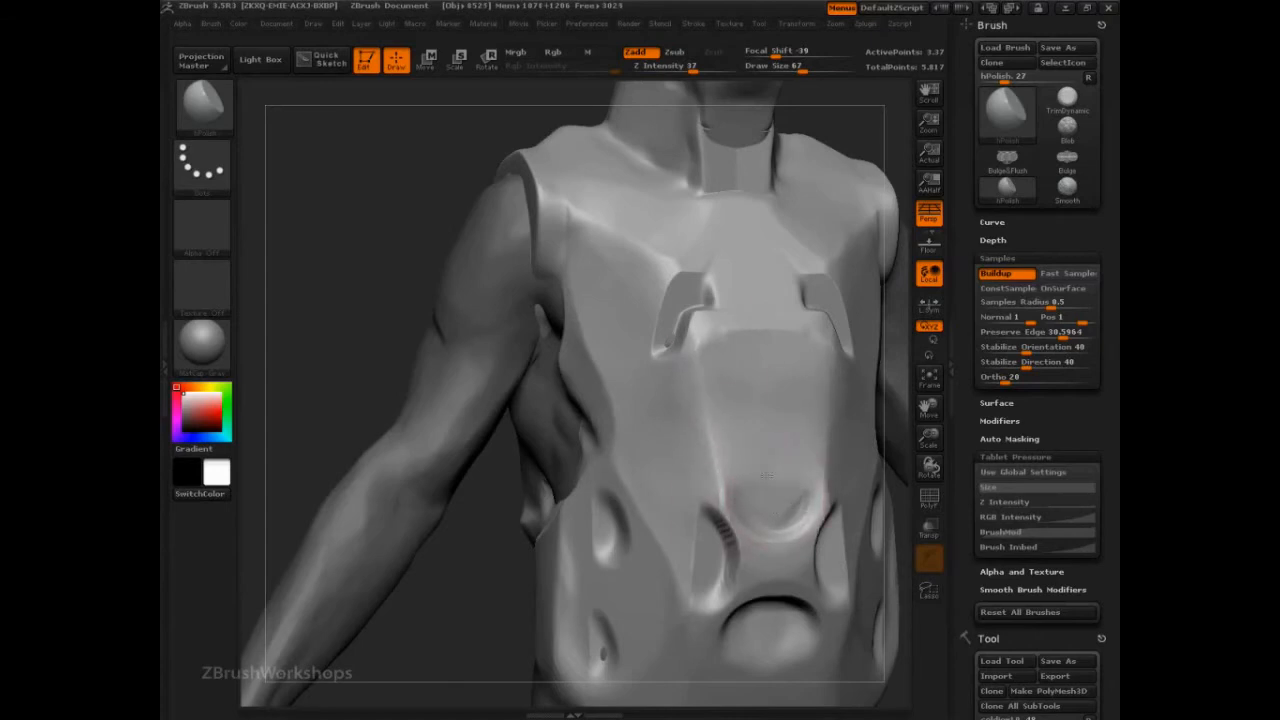
{"action": "left_click_drag", "start_coordinate": [711, 527], "coordinate": [714, 530], "text": "shift"}
{"action": "key", "text": "shift"}
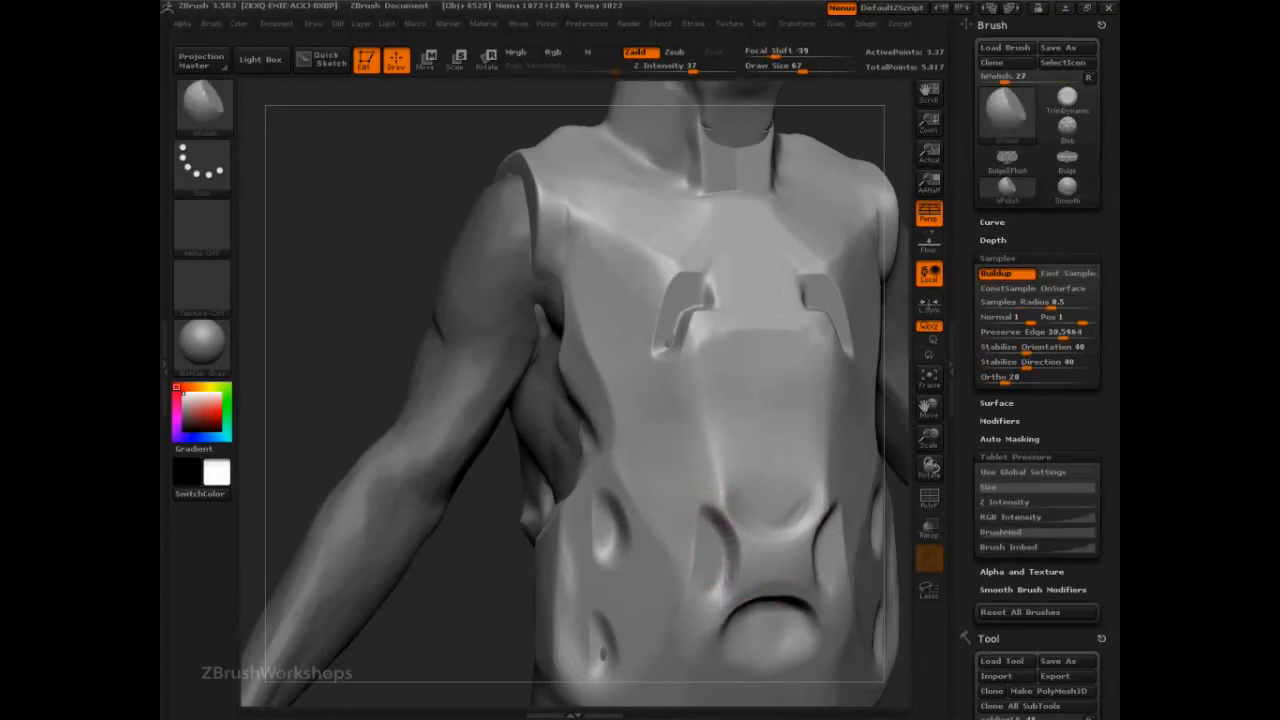
Step: Switch to the Move brush and inspect the whole vest from the back, front and side
{"action": "left_click_drag", "start_coordinate": [493, 643], "coordinate": [603, 517]}
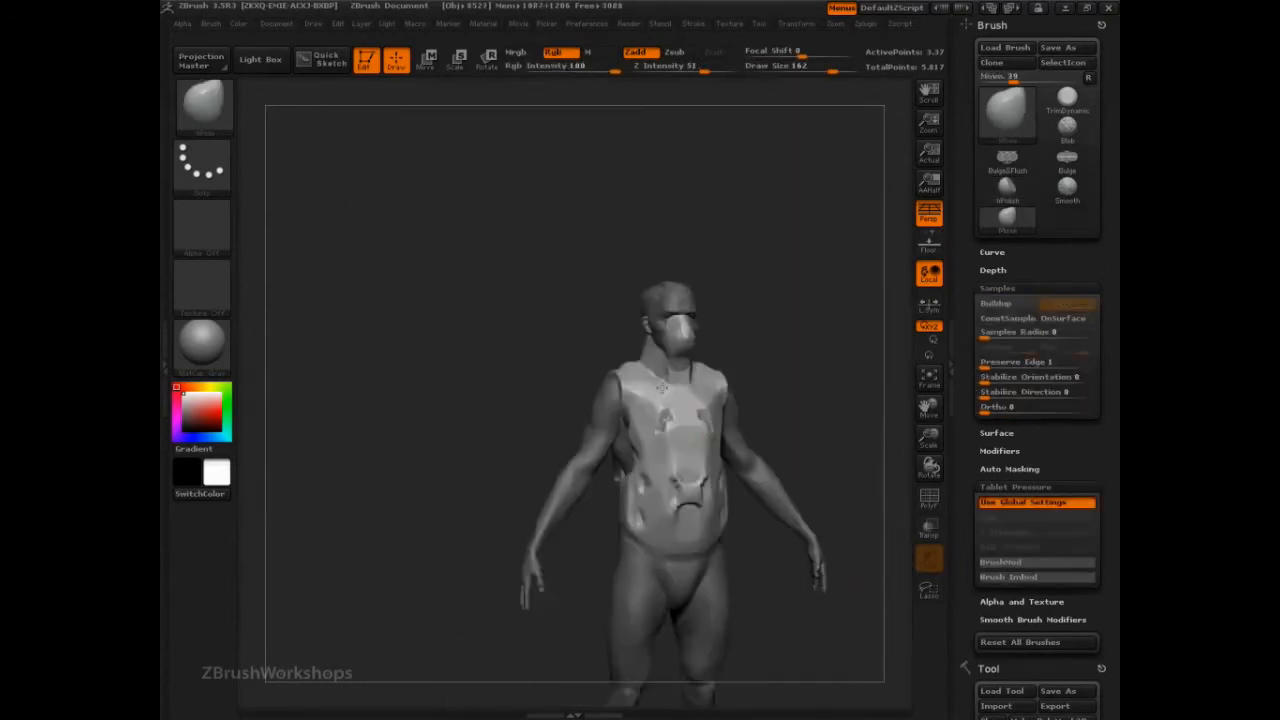
{"action": "left_click_drag", "start_coordinate": [856, 370], "coordinate": [450, 663]}
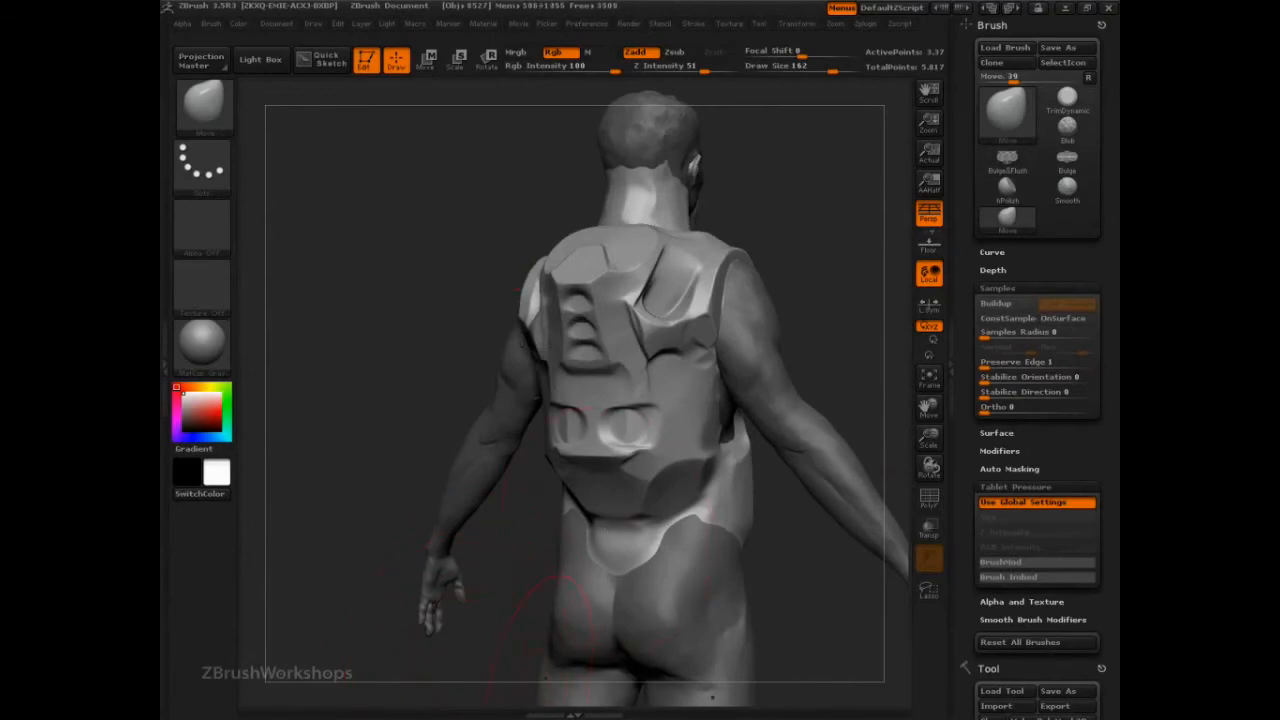
{"action": "left_click", "coordinate": [310, 700]}
{"action": "mouse_move", "coordinate": [815, 305]}
{"action": "left_mouse_down"}
{"action": "mouse_move", "coordinate": [803, 289]}
{"action": "mouse_move", "coordinate": [830, 318]}
{"action": "mouse_move", "coordinate": [869, 300]}
{"action": "mouse_move", "coordinate": [560, 287]}
{"action": "mouse_move", "coordinate": [454, 366]}
{"action": "mouse_move", "coordinate": [488, 373]}
{"action": "left_mouse_up"}
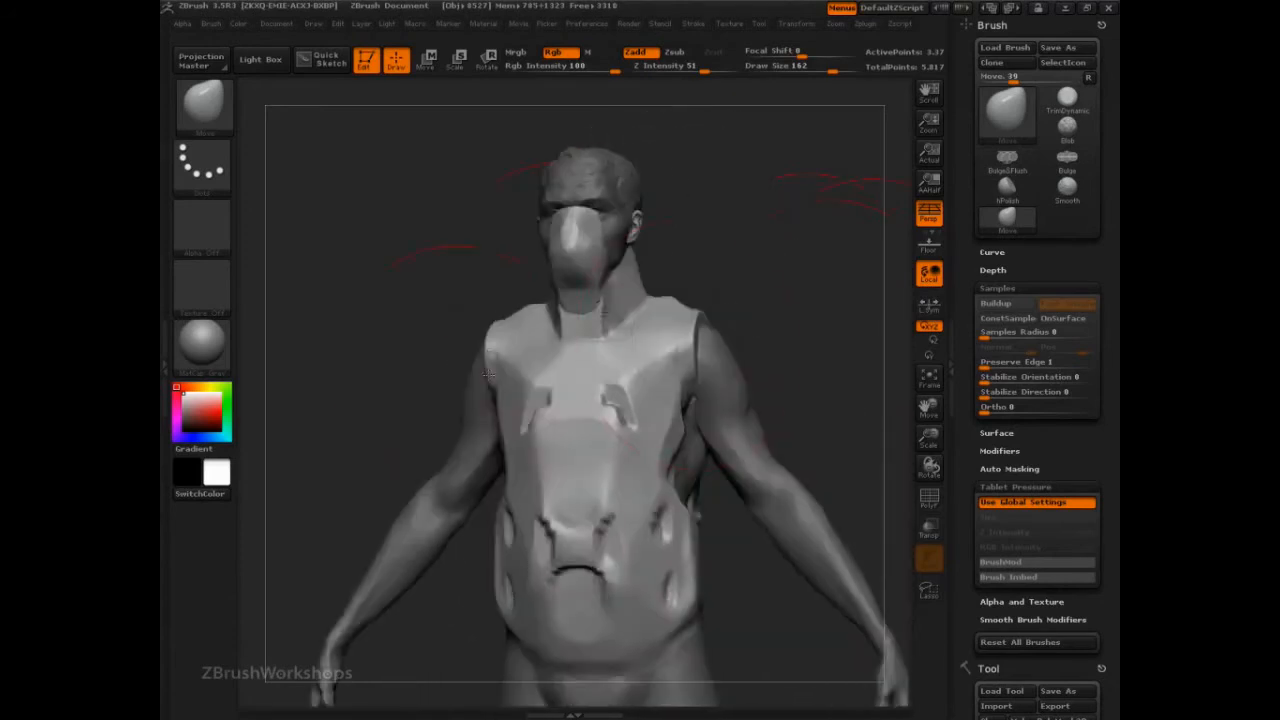
{"action": "left_click_drag", "start_coordinate": [840, 289], "coordinate": [823, 306]}
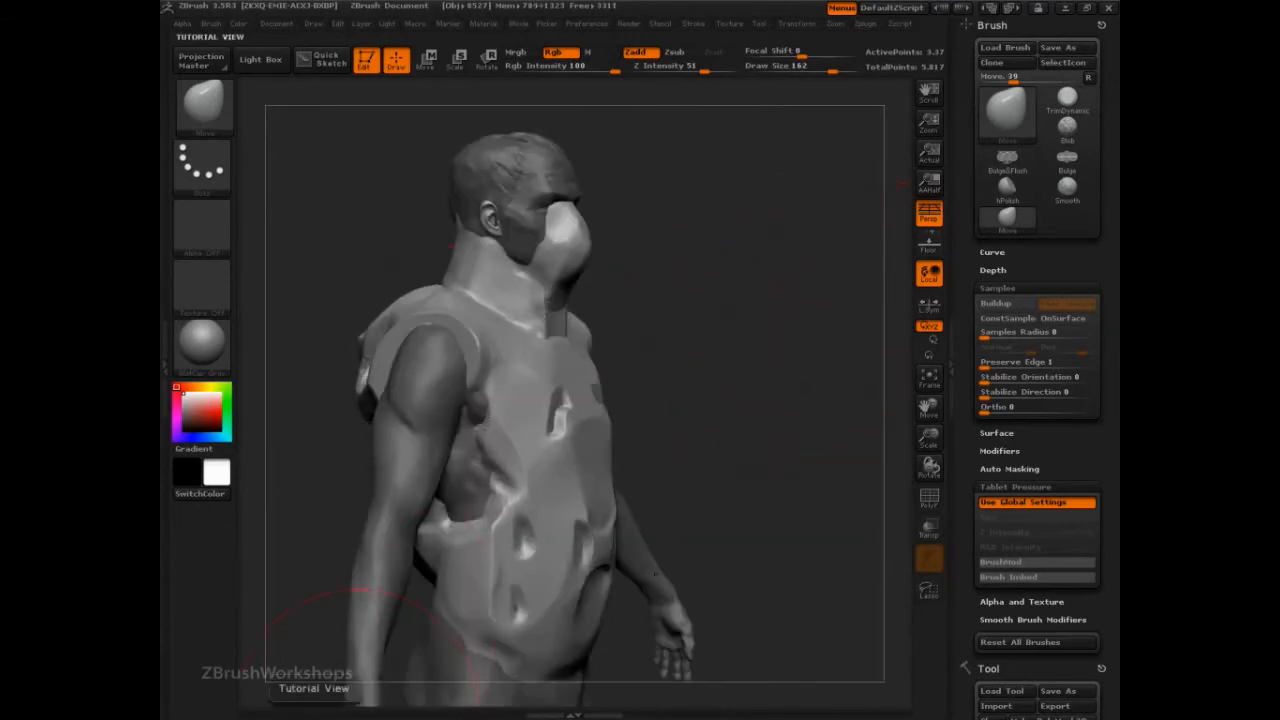
Step: Switch to the slide presentation, go through the Preserve Edge comparison, Planar brush and Brush Algorithm slides, and return to ZBrush
{"action": "left_click", "coordinate": [380, 688]}
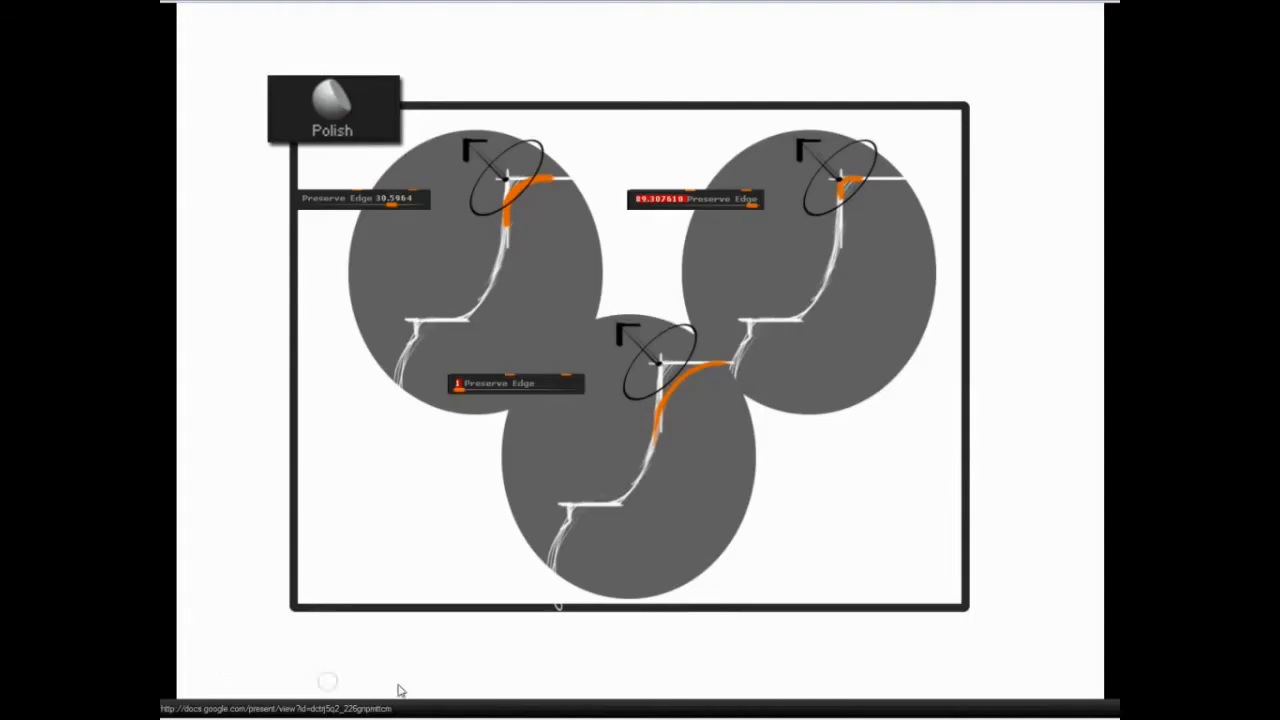
{"action": "left_click", "coordinate": [647, 561]}
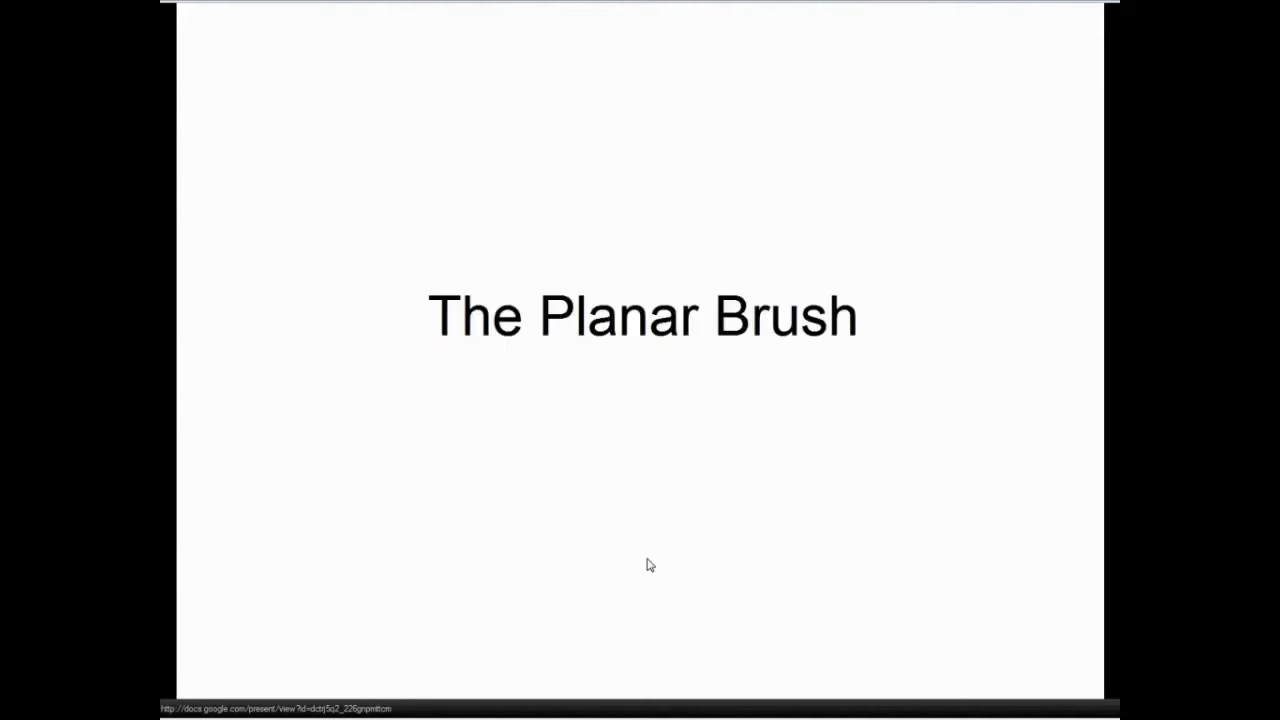
{"action": "left_click", "coordinate": [648, 565]}
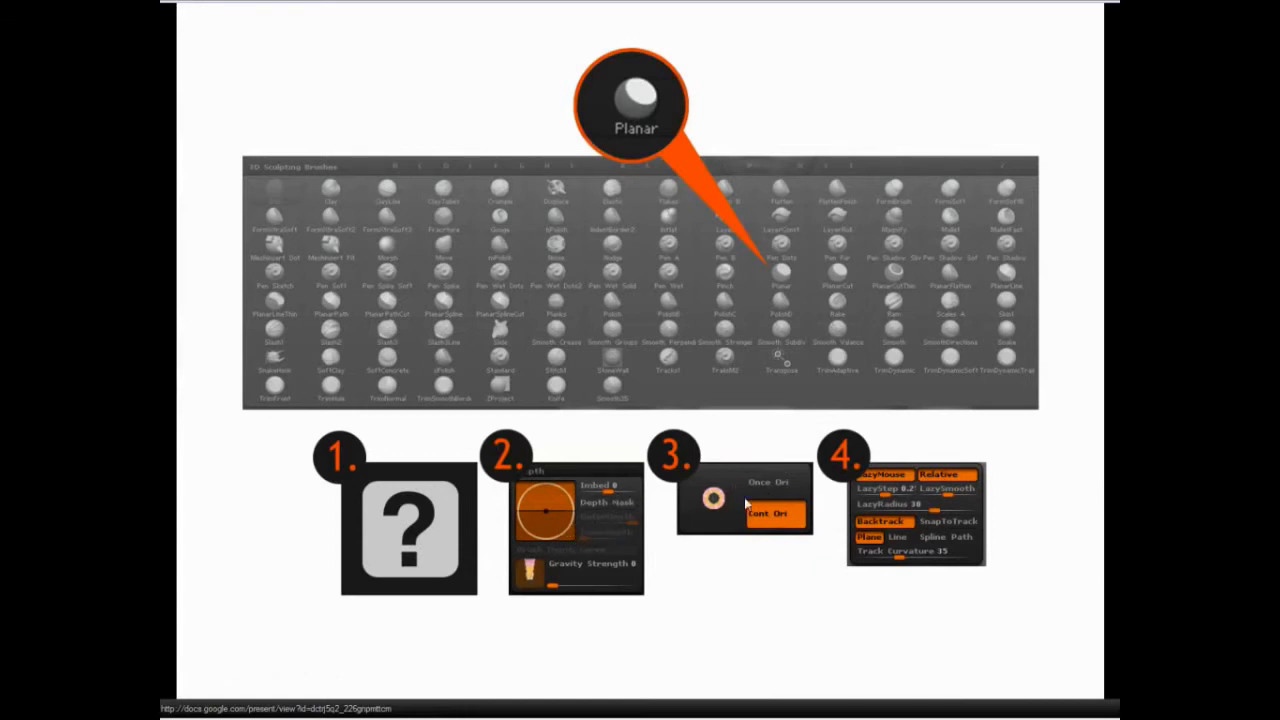
{"action": "left_click", "coordinate": [893, 541]}
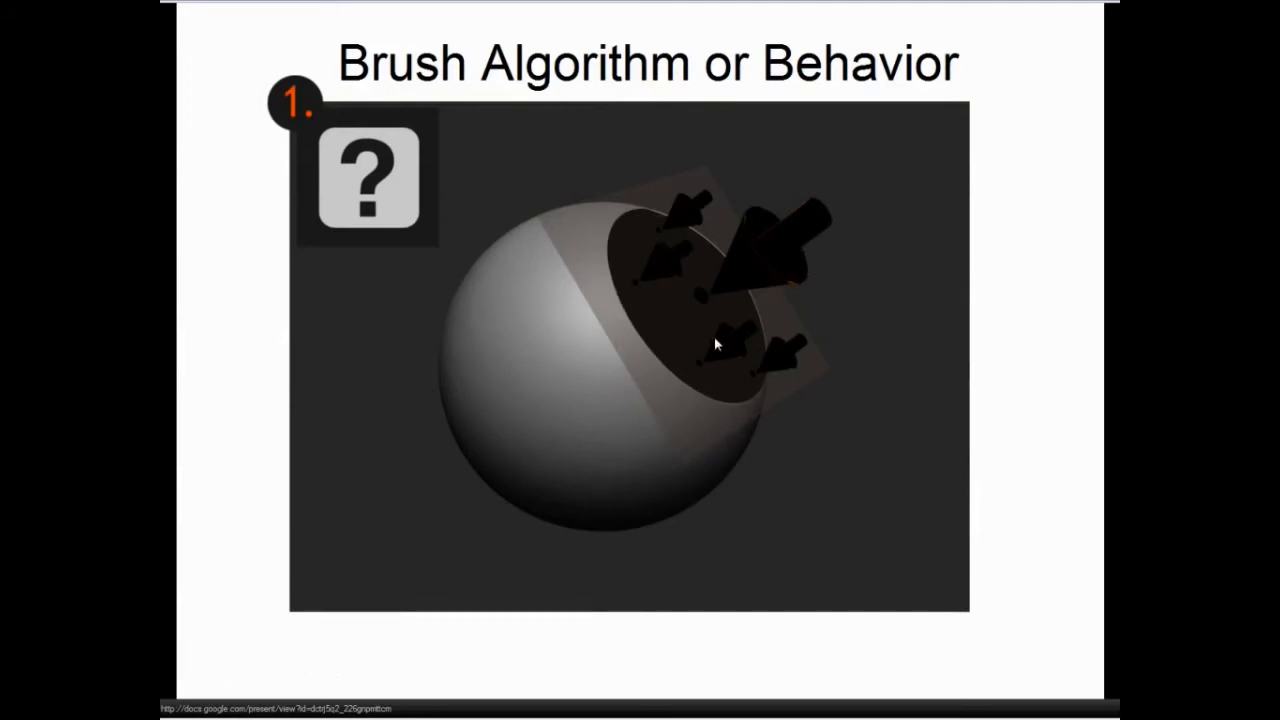
{"action": "left_click", "coordinate": [778, 371]}
{"action": "left_click", "coordinate": [760, 385]}
{"action": "key", "text": "Left"}
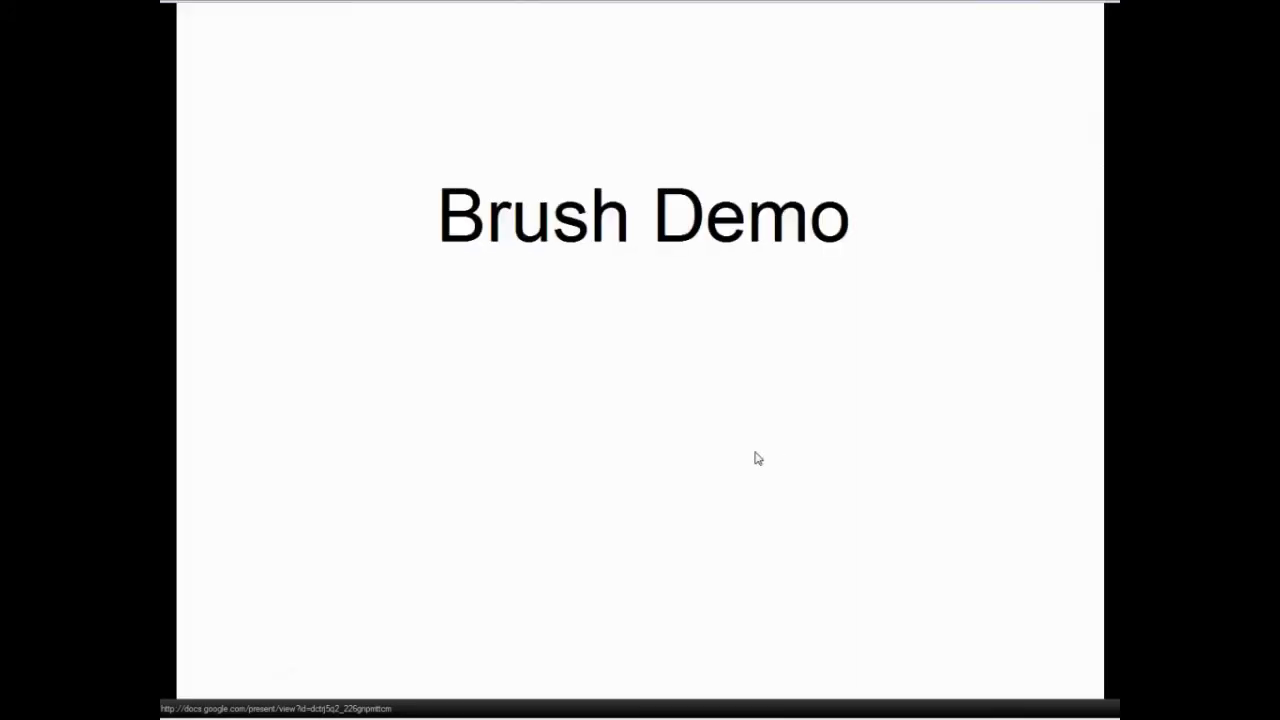
{"action": "key", "text": "Left"}
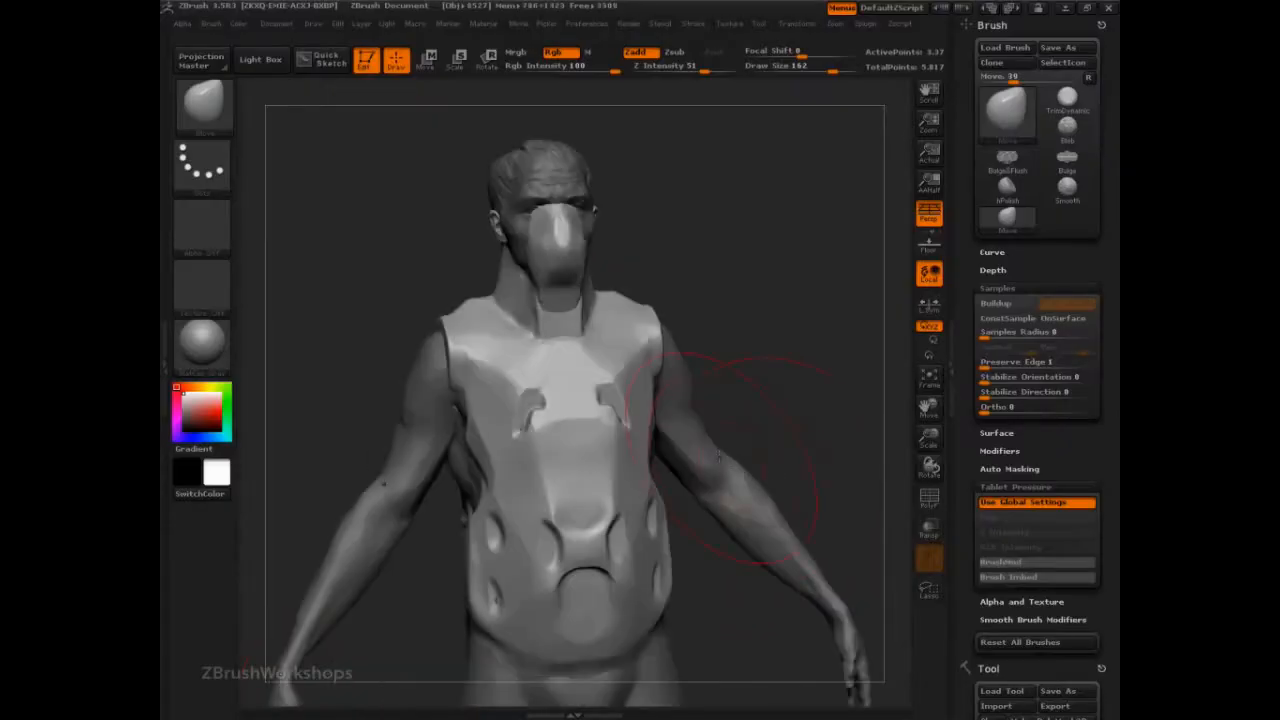
Step: Select the PlanarFlatten brush, frame the vest's chest and set the Draw Size to 80
{"action": "key", "text": "b"}
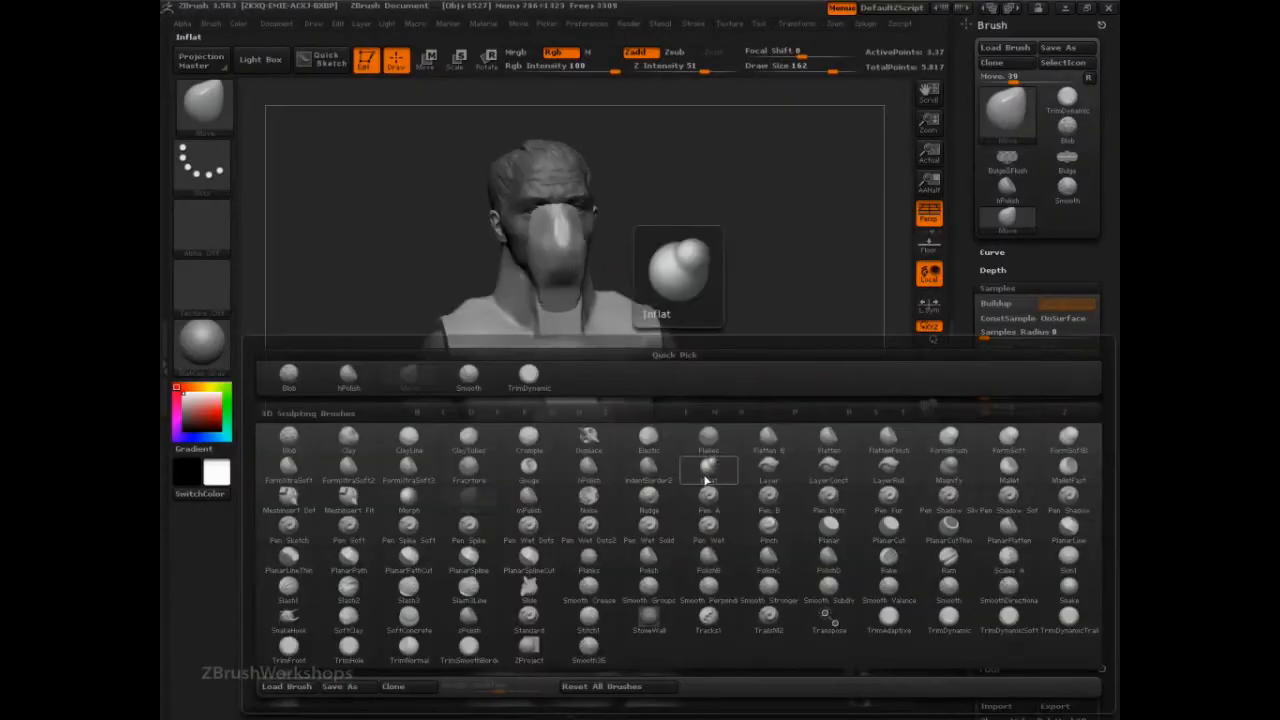
{"action": "key", "text": "p"}
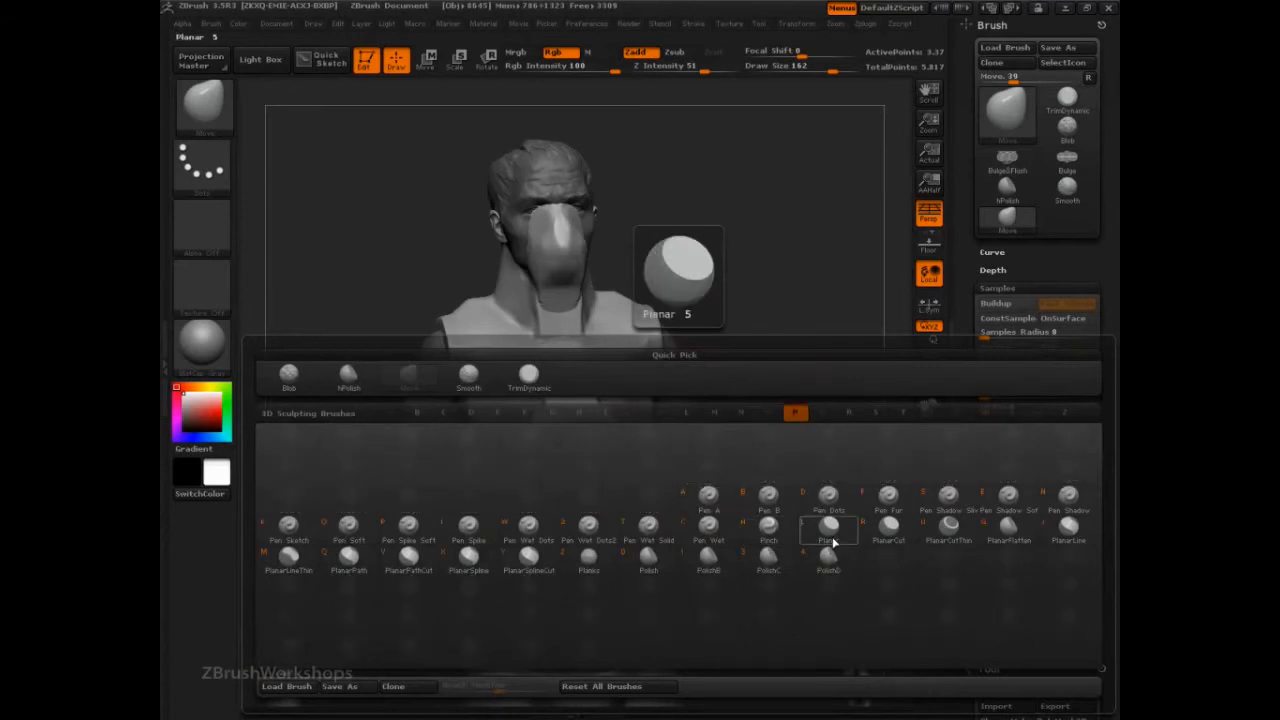
{"action": "left_click", "coordinate": [1008, 530]}
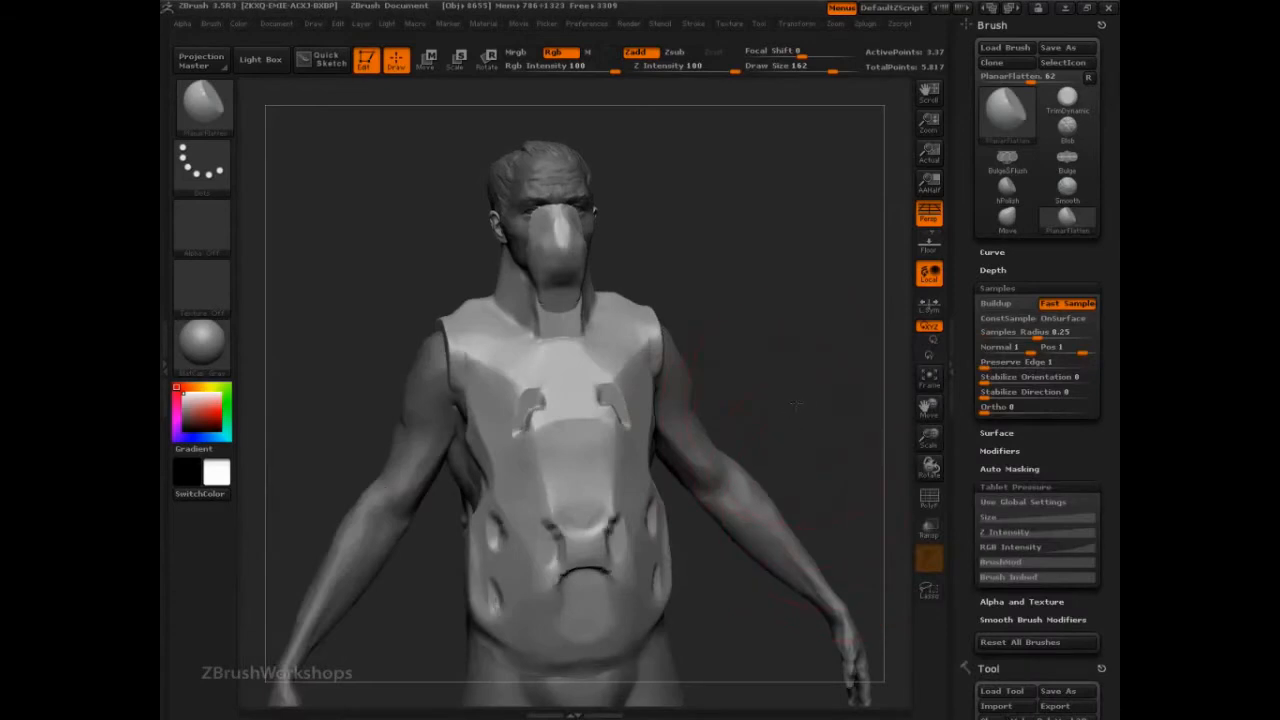
{"action": "mouse_move", "coordinate": [843, 503]}
{"action": "left_mouse_down"}
{"action": "mouse_move", "coordinate": [371, 394]}
{"action": "mouse_move", "coordinate": [497, 487]}
{"action": "left_mouse_up"}
{"action": "type", "text": "s80"}
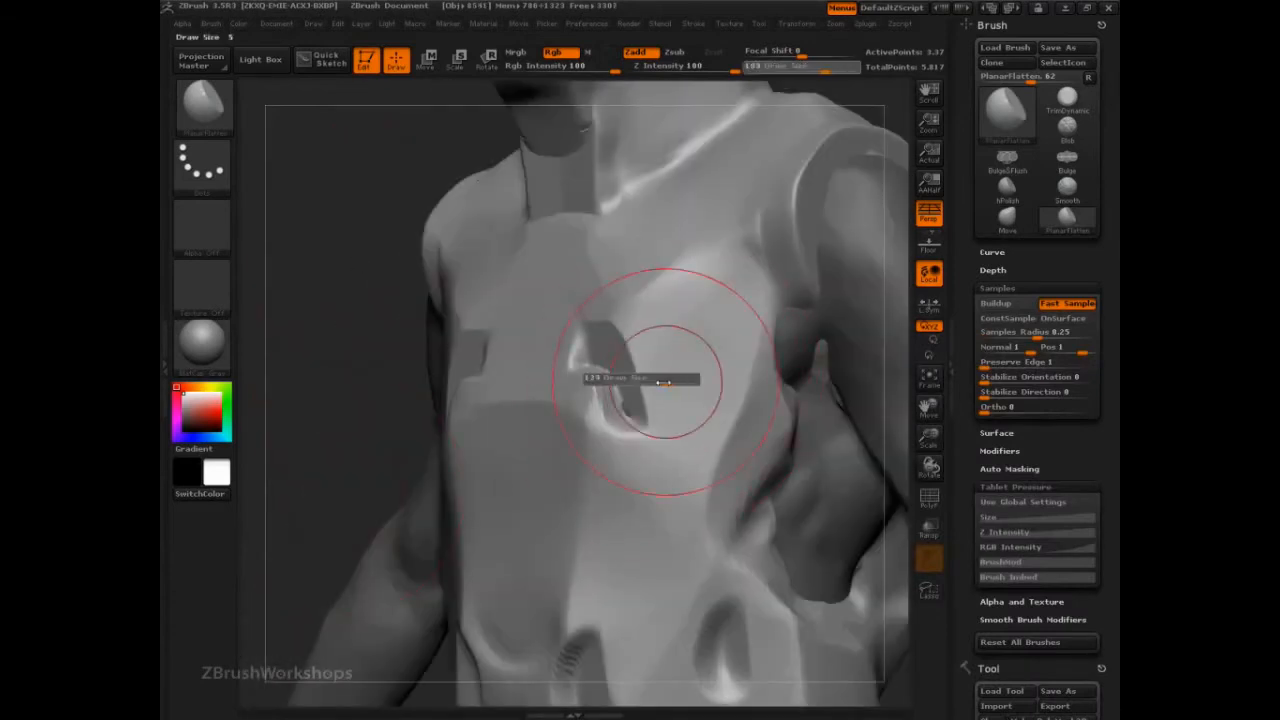
{"action": "key", "text": "Return"}
Step: Try the PlanarFlatten brush on the chest plate beside the cutout and open the Picker settings
{"action": "left_click_drag", "start_coordinate": [657, 339], "coordinate": [699, 305]}
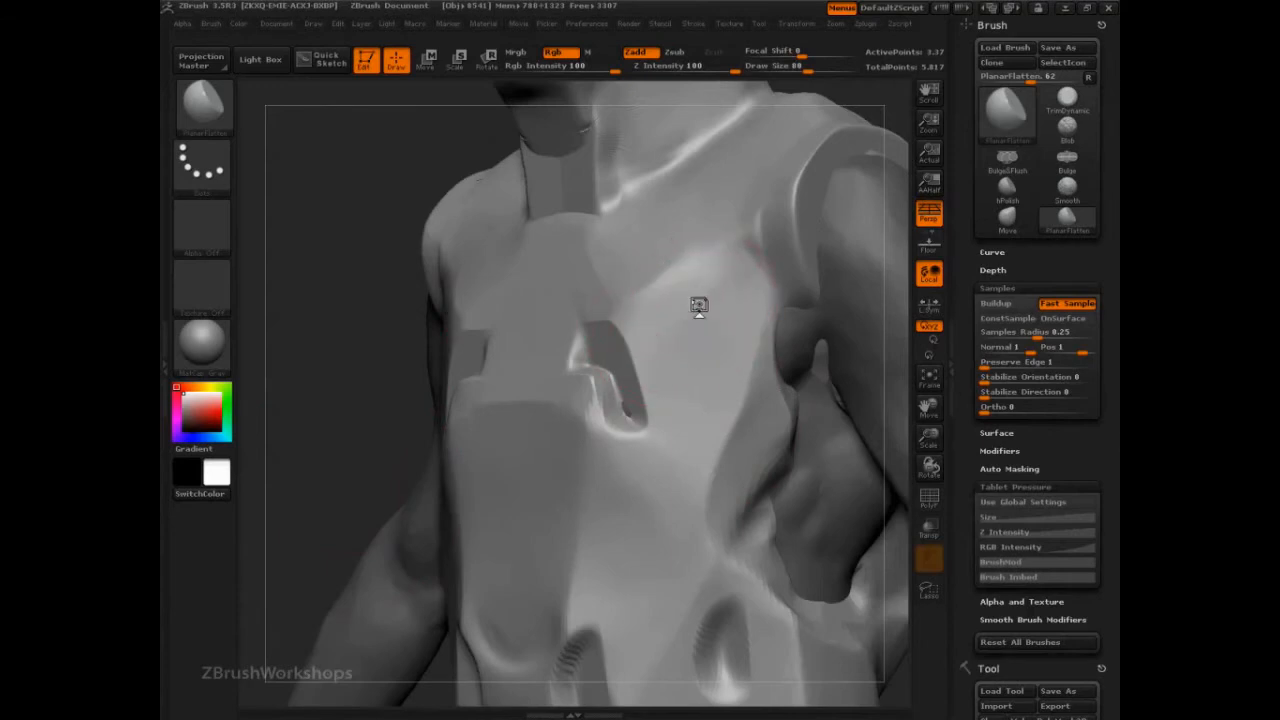
{"action": "mouse_move", "coordinate": [656, 341]}
{"action": "left_mouse_down"}
{"action": "mouse_move", "coordinate": [700, 292]}
{"action": "mouse_move", "coordinate": [692, 268]}
{"action": "left_mouse_up"}
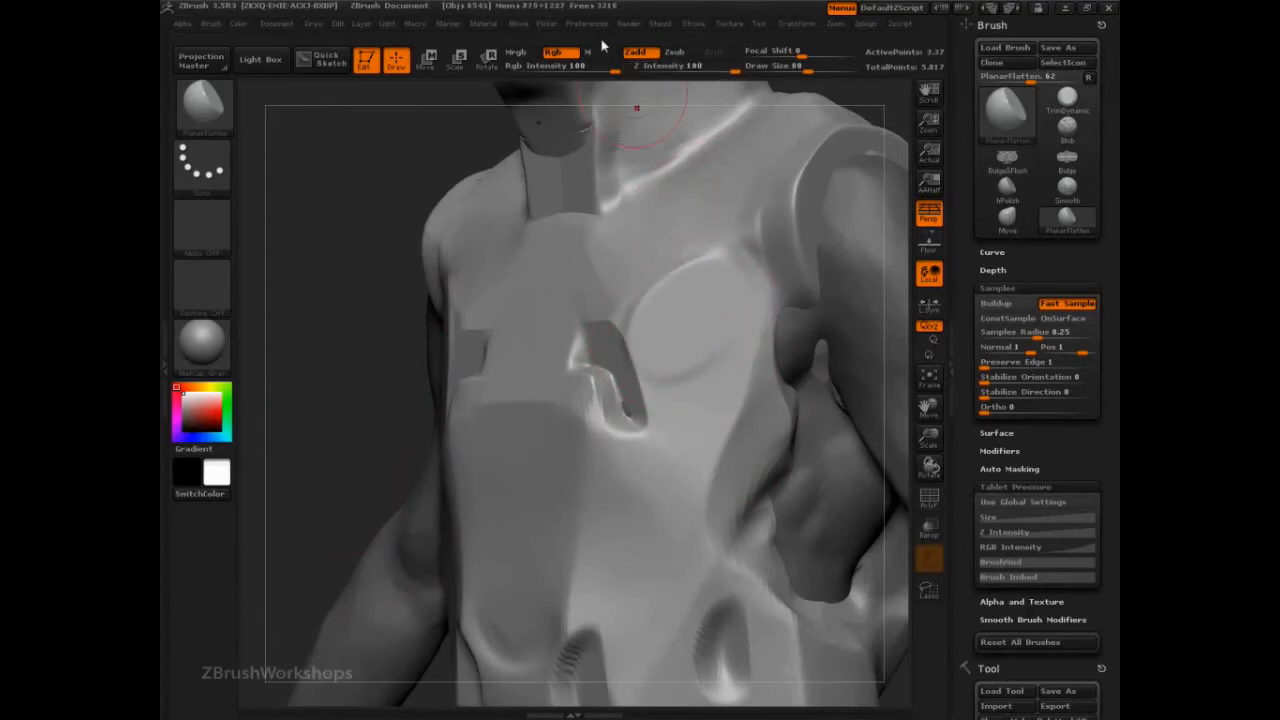
{"action": "left_click", "coordinate": [540, 25]}
Step: Flatten slanted planes across the upper chest plate below the shoulder and along the vest's lower side edge
{"action": "mouse_move", "coordinate": [711, 317]}
{"action": "left_mouse_down"}
{"action": "mouse_move", "coordinate": [726, 294]}
{"action": "mouse_move", "coordinate": [654, 343]}
{"action": "mouse_move", "coordinate": [744, 250]}
{"action": "left_mouse_up"}
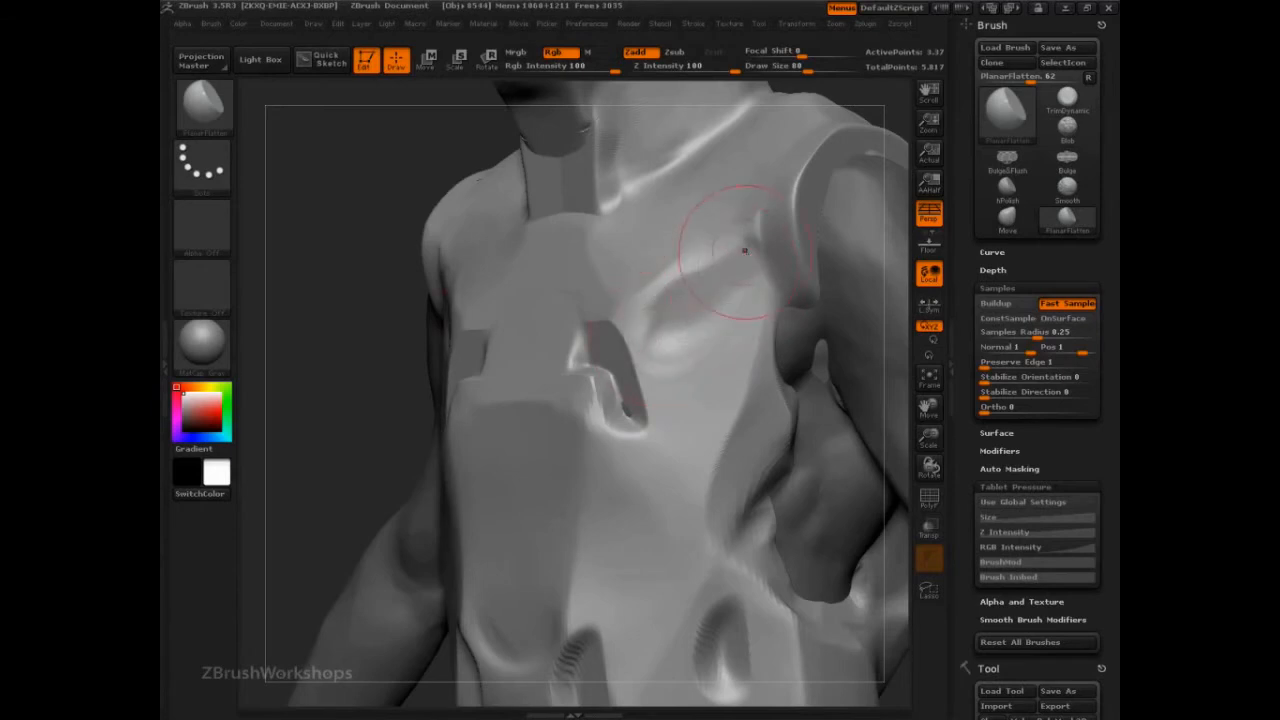
{"action": "mouse_move", "coordinate": [705, 297]}
{"action": "left_mouse_down"}
{"action": "mouse_move", "coordinate": [730, 295]}
{"action": "mouse_move", "coordinate": [700, 310]}
{"action": "mouse_move", "coordinate": [749, 263]}
{"action": "mouse_move", "coordinate": [772, 349]}
{"action": "left_mouse_up"}
{"action": "mouse_move", "coordinate": [756, 445]}
{"action": "left_mouse_down"}
{"action": "mouse_move", "coordinate": [715, 440]}
{"action": "mouse_move", "coordinate": [711, 485]}
{"action": "mouse_move", "coordinate": [735, 440]}
{"action": "mouse_move", "coordinate": [759, 428]}
{"action": "left_mouse_up"}
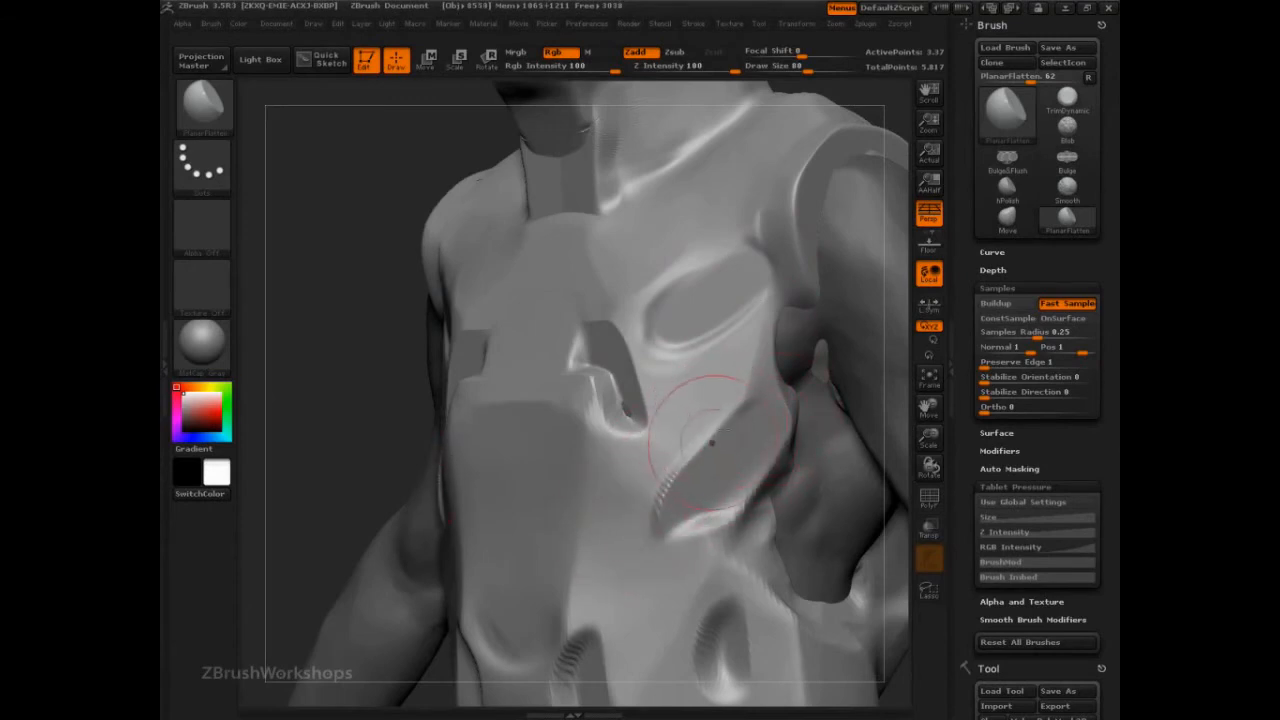
Step: Smooth the ragged edge of the slanted plane on the vest's lower side and bring the torso to a front view
{"action": "key", "text": "shift"}
{"action": "mouse_move", "coordinate": [720, 420]}
{"action": "left_mouse_down", "text": "shift"}
{"action": "mouse_move", "coordinate": [745, 430]}
{"action": "mouse_move", "coordinate": [657, 526]}
{"action": "mouse_move", "coordinate": [677, 462]}
{"action": "mouse_move", "coordinate": [643, 520]}
{"action": "mouse_move", "coordinate": [652, 490]}
{"action": "mouse_move", "coordinate": [726, 391]}
{"action": "mouse_move", "coordinate": [686, 434]}
{"action": "left_mouse_up", "text": "shift"}
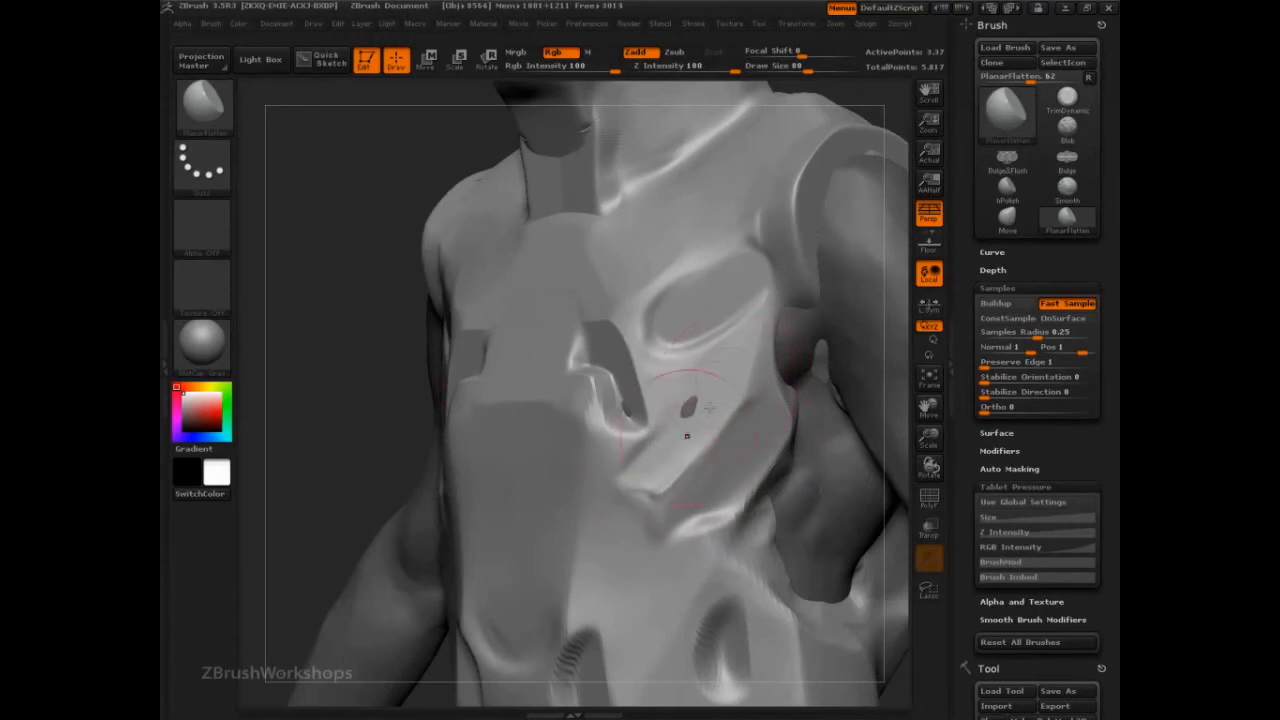
{"action": "key", "text": "shift"}
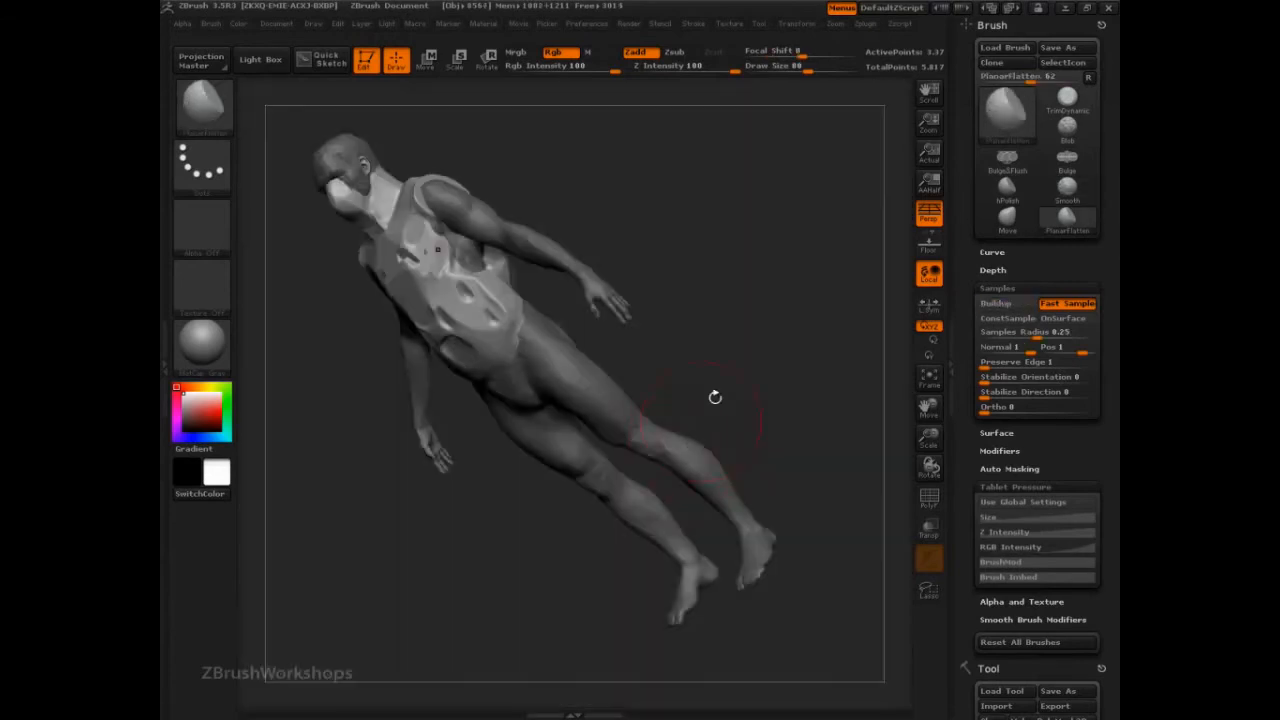
{"action": "left_click_drag", "start_coordinate": [815, 358], "coordinate": [825, 478]}
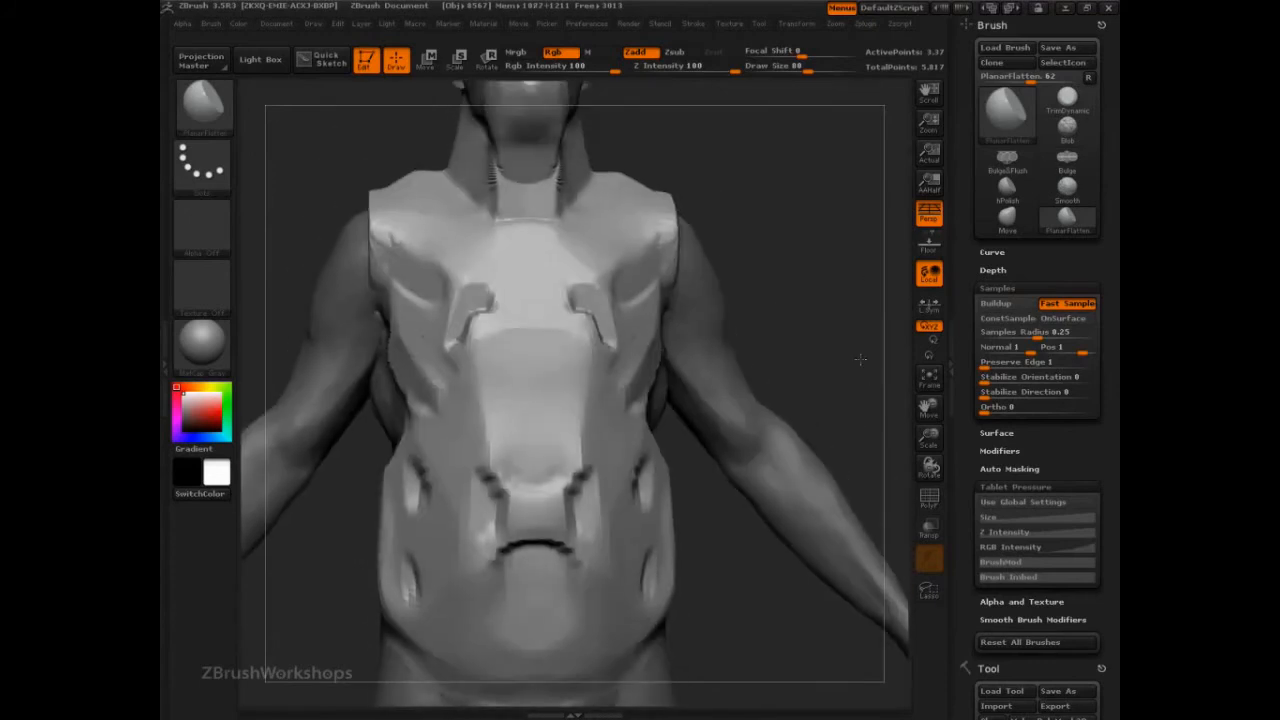
Step: Select the Move brush with a Draw Size of 143 and frame the vest's side below the chest plate
{"action": "key", "text": "s"}
{"action": "mouse_move", "coordinate": [641, 390]}
{"action": "left_mouse_down"}
{"action": "mouse_move", "coordinate": [656, 390]}
{"action": "mouse_move", "coordinate": [611, 384]}
{"action": "left_mouse_up"}
{"action": "key", "text": "b"}
{"action": "key", "text": "m"}
{"action": "key", "text": "v"}
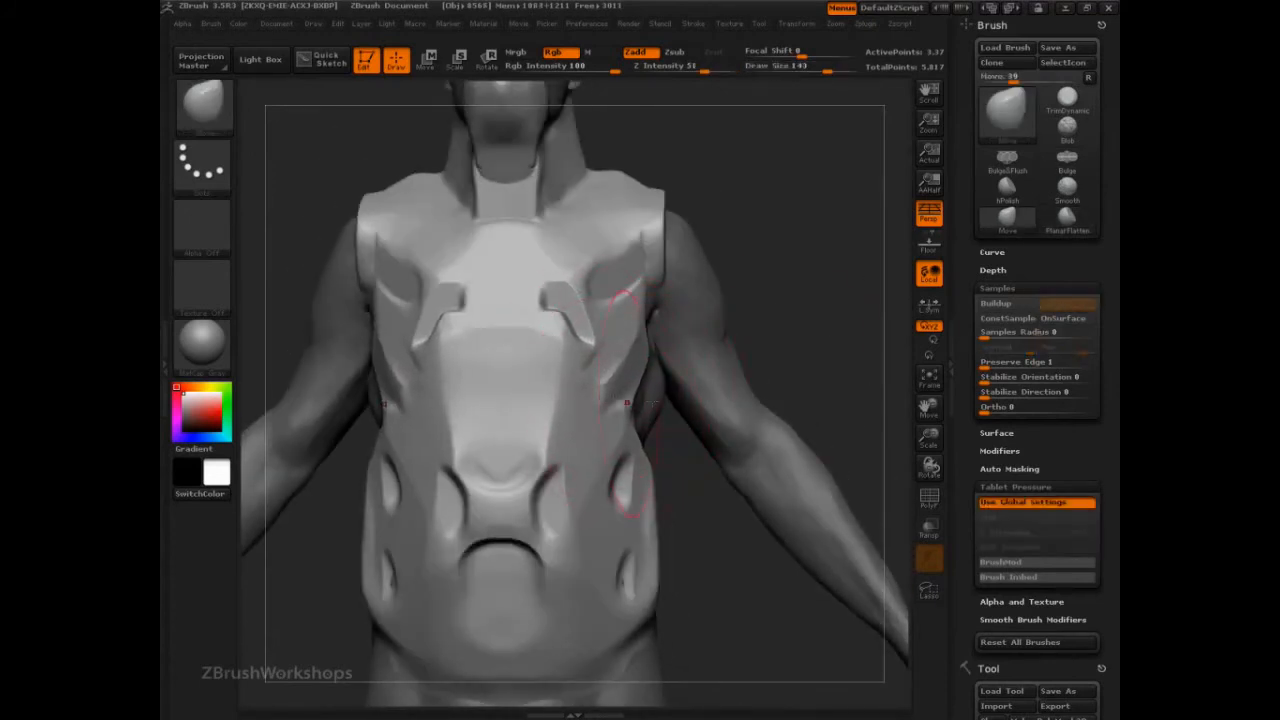
{"action": "left_click_drag", "start_coordinate": [857, 222], "coordinate": [834, 361], "text": "alt"}
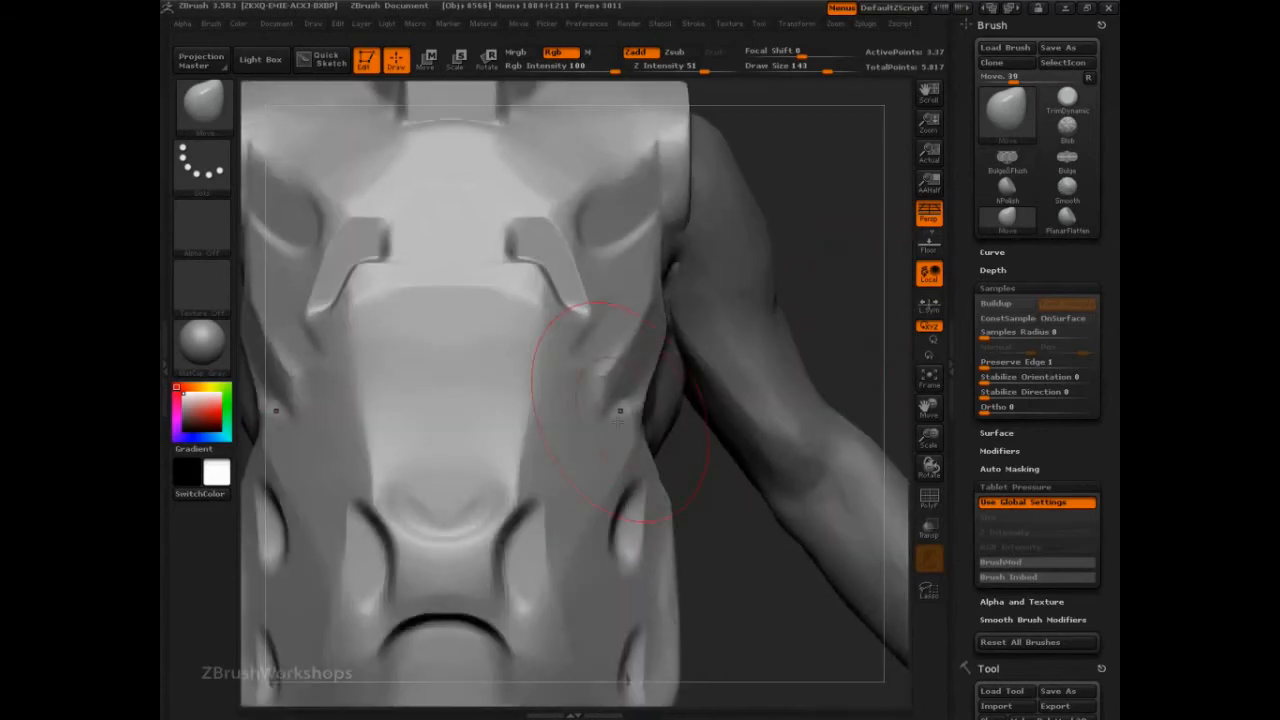
Step: Cut an oval recess into the vest's side below the chest cutout using the TrimFront brush at Draw Size 135
{"action": "key", "text": "b"}
{"action": "key", "text": "t"}
{"action": "key", "text": "f"}
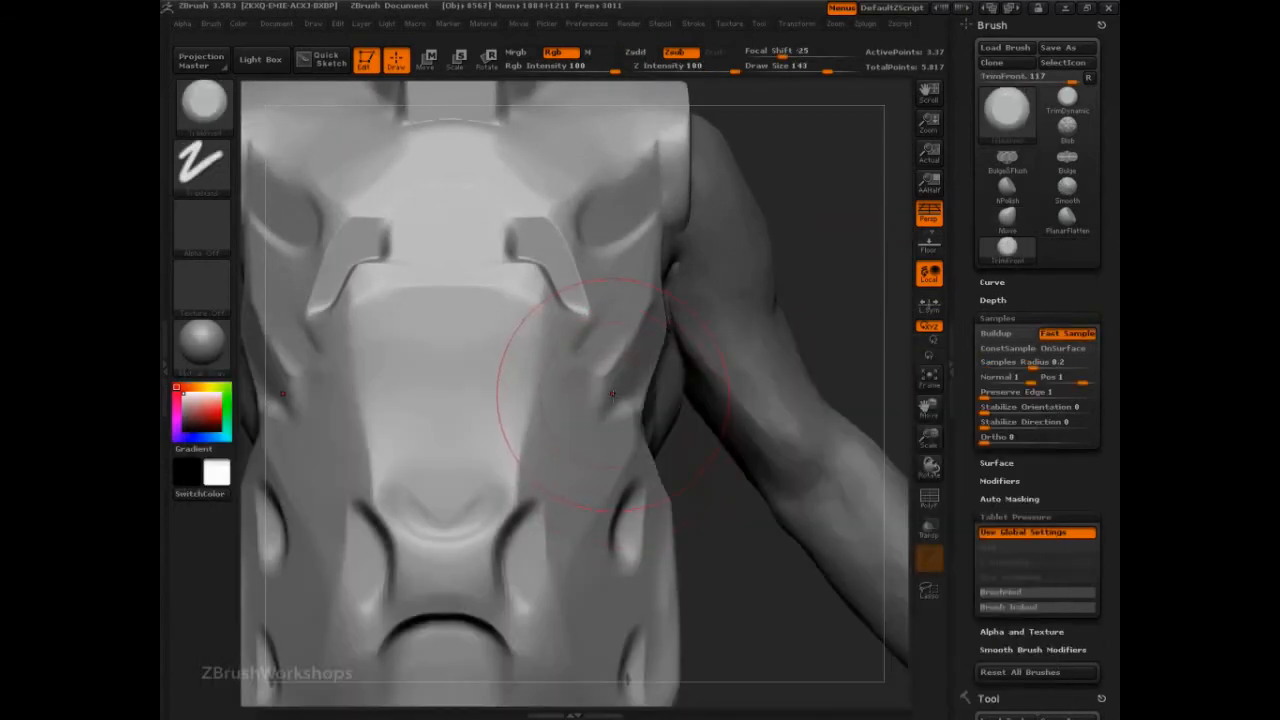
{"action": "key", "text": "s"}
{"action": "mouse_move", "coordinate": [614, 397]}
{"action": "left_mouse_down"}
{"action": "mouse_move", "coordinate": [589, 398]}
{"action": "mouse_move", "coordinate": [606, 406]}
{"action": "mouse_move", "coordinate": [592, 414]}
{"action": "mouse_move", "coordinate": [588, 366]}
{"action": "mouse_move", "coordinate": [569, 362]}
{"action": "mouse_move", "coordinate": [567, 398]}
{"action": "mouse_move", "coordinate": [580, 395]}
{"action": "mouse_move", "coordinate": [572, 380]}
{"action": "mouse_move", "coordinate": [570, 395]}
{"action": "mouse_move", "coordinate": [606, 400]}
{"action": "mouse_move", "coordinate": [590, 405]}
{"action": "left_mouse_up"}
{"action": "key", "text": "bracketright"}
{"action": "key", "text": "bracketright"}
Step: Adjust the oval recess and its surrounding surface from the side using the Move brush at Draw Size 202
{"action": "key", "text": "b"}
{"action": "key", "text": "m"}
{"action": "key", "text": "v"}
{"action": "left_click_drag", "start_coordinate": [831, 285], "coordinate": [600, 292]}
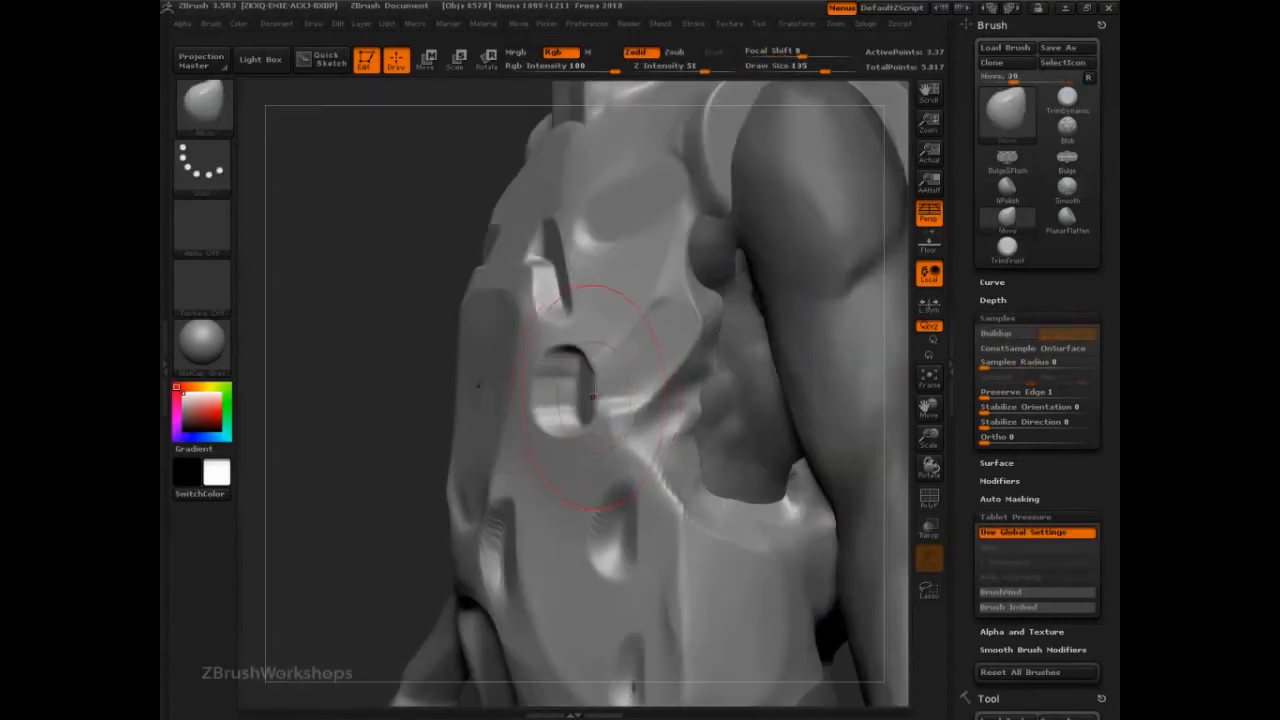
{"action": "key", "text": "s"}
{"action": "left_click_drag", "start_coordinate": [595, 394], "coordinate": [615, 394]}
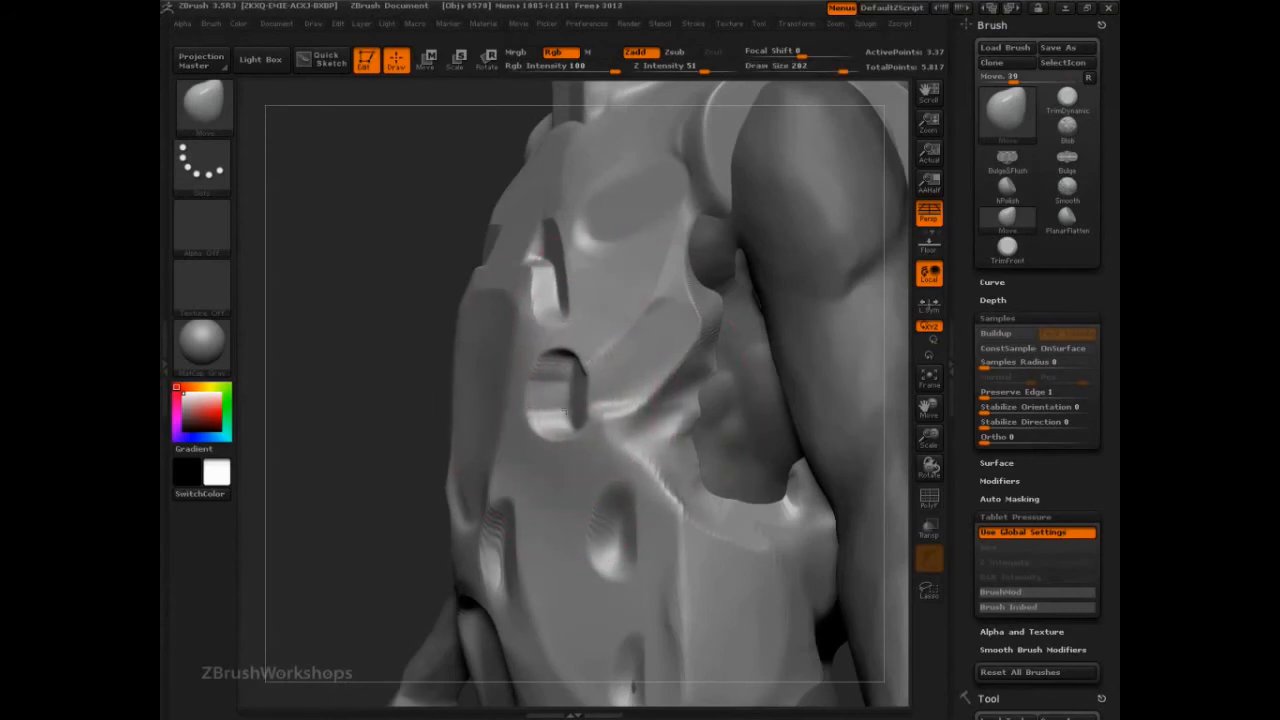
Step: Flatten the oval recess and the slanted planes around it using the PlanarFlatten brush at Draw Size 67
{"action": "key", "text": "b"}
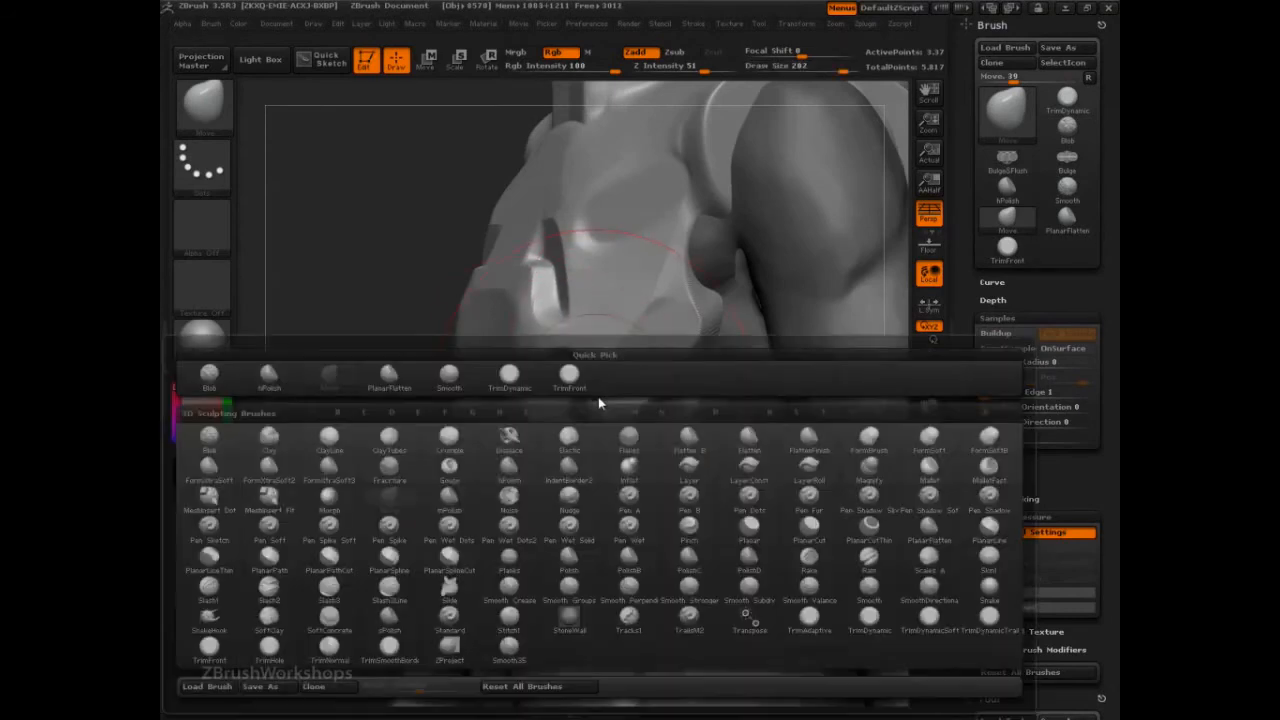
{"action": "key", "text": "p"}
{"action": "left_click", "coordinate": [925, 528]}
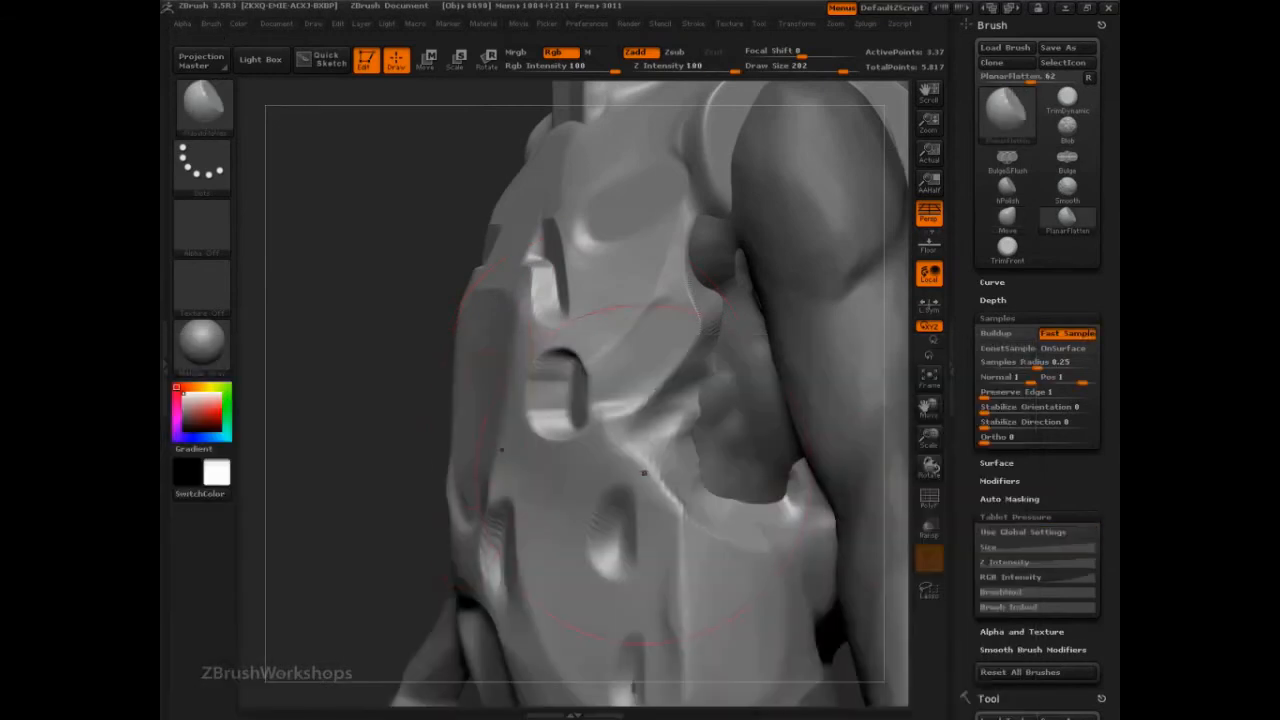
{"action": "left_click_drag", "start_coordinate": [415, 427], "coordinate": [560, 427]}
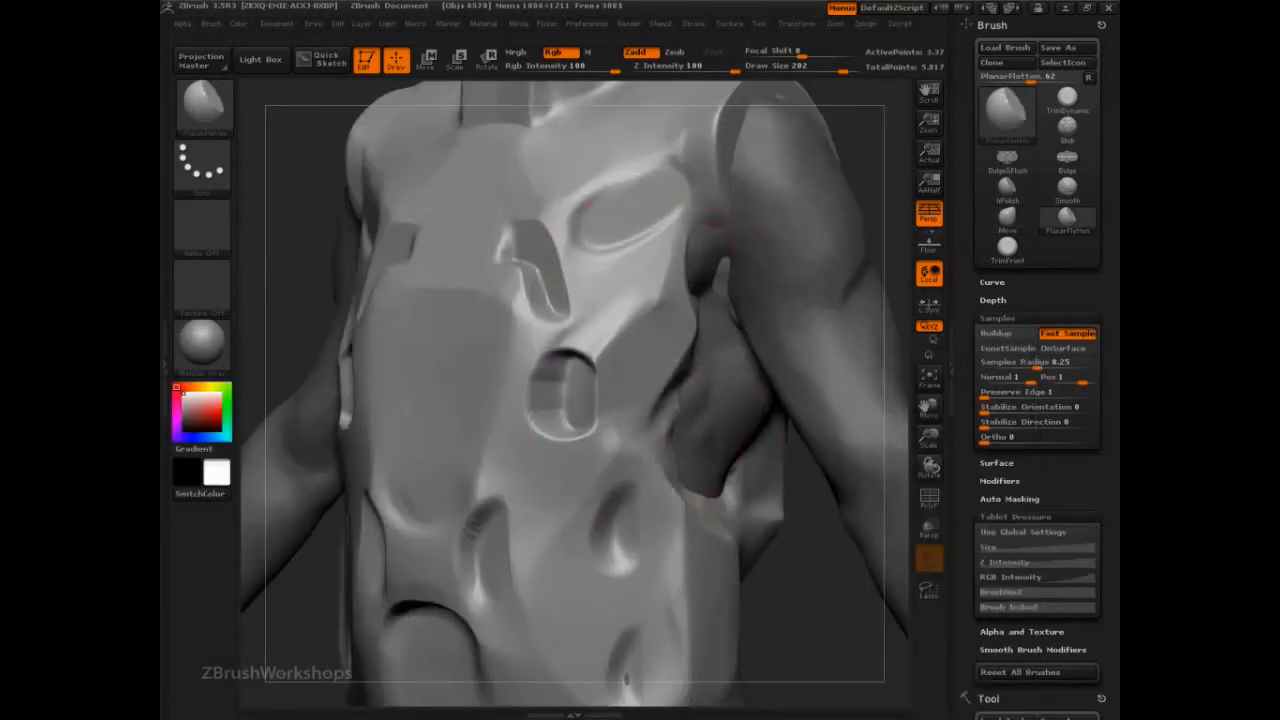
{"action": "key", "text": "s"}
{"action": "left_click_drag", "start_coordinate": [625, 357], "coordinate": [586, 357]}
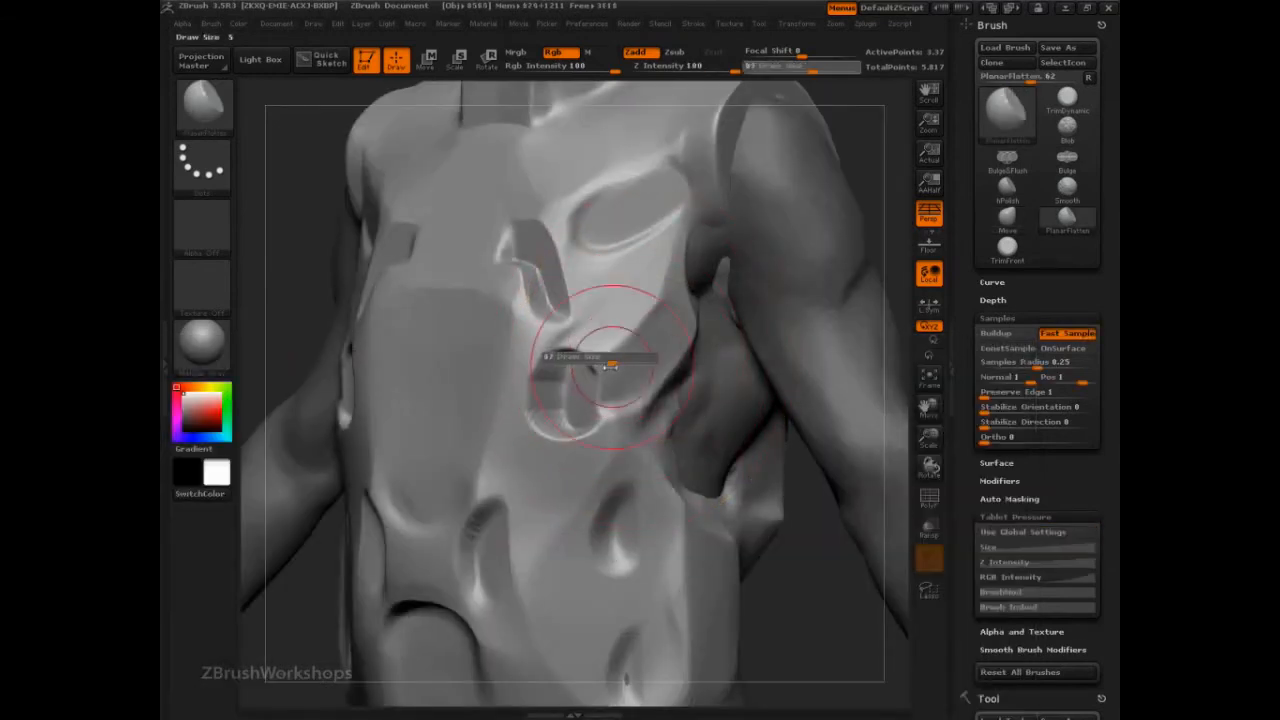
{"action": "mouse_move", "coordinate": [676, 314]}
{"action": "left_mouse_down"}
{"action": "mouse_move", "coordinate": [612, 420]}
{"action": "mouse_move", "coordinate": [649, 378]}
{"action": "left_mouse_up"}
{"action": "mouse_move", "coordinate": [596, 420]}
{"action": "left_mouse_down"}
{"action": "mouse_move", "coordinate": [600, 450]}
{"action": "mouse_move", "coordinate": [570, 481]}
{"action": "left_mouse_up"}
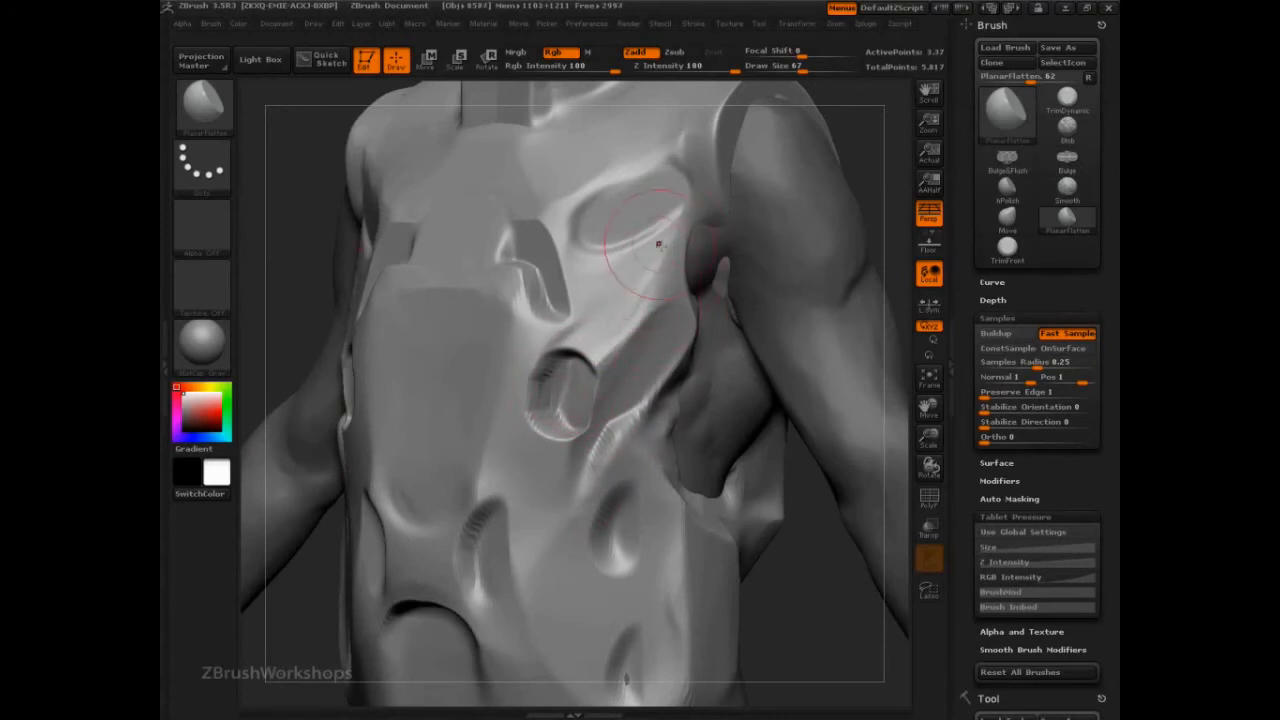
{"action": "mouse_move", "coordinate": [659, 244]}
{"action": "left_mouse_down"}
{"action": "mouse_move", "coordinate": [561, 350]}
{"action": "mouse_move", "coordinate": [625, 290]}
{"action": "mouse_move", "coordinate": [640, 437]}
{"action": "left_mouse_up"}
{"action": "left_click_drag", "start_coordinate": [800, 587], "coordinate": [850, 588]}
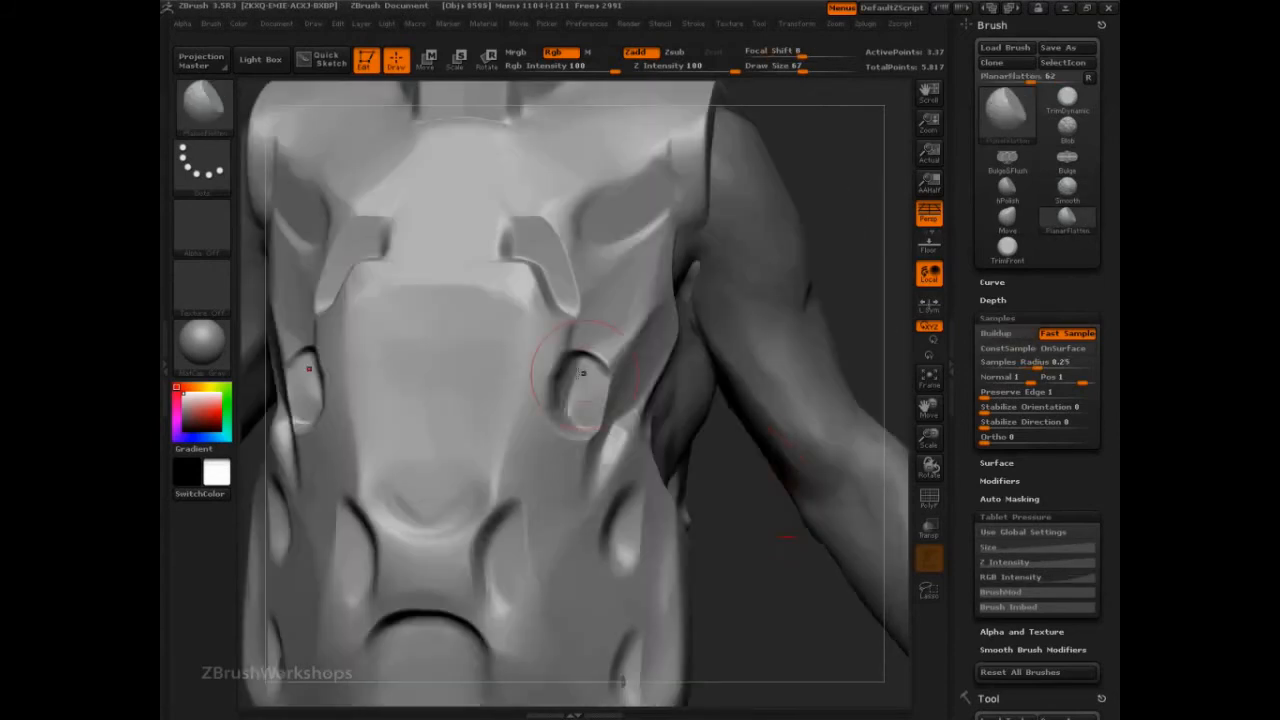
Step: Smooth around the oval recess and flatten bevels into the central plate's side corners and along its tapering lower edges
{"action": "mouse_move", "coordinate": [573, 374]}
{"action": "left_mouse_down", "text": "shift"}
{"action": "mouse_move", "coordinate": [546, 410]}
{"action": "mouse_move", "coordinate": [561, 338]}
{"action": "mouse_move", "coordinate": [543, 362]}
{"action": "mouse_move", "coordinate": [542, 300]}
{"action": "mouse_move", "coordinate": [552, 318]}
{"action": "mouse_move", "coordinate": [510, 286]}
{"action": "mouse_move", "coordinate": [536, 298]}
{"action": "left_mouse_up", "text": "shift"}
{"action": "mouse_move", "coordinate": [546, 350]}
{"action": "left_mouse_down"}
{"action": "mouse_move", "coordinate": [517, 340]}
{"action": "mouse_move", "coordinate": [540, 354]}
{"action": "mouse_move", "coordinate": [542, 332]}
{"action": "mouse_move", "coordinate": [520, 334]}
{"action": "mouse_move", "coordinate": [511, 314]}
{"action": "left_mouse_up"}
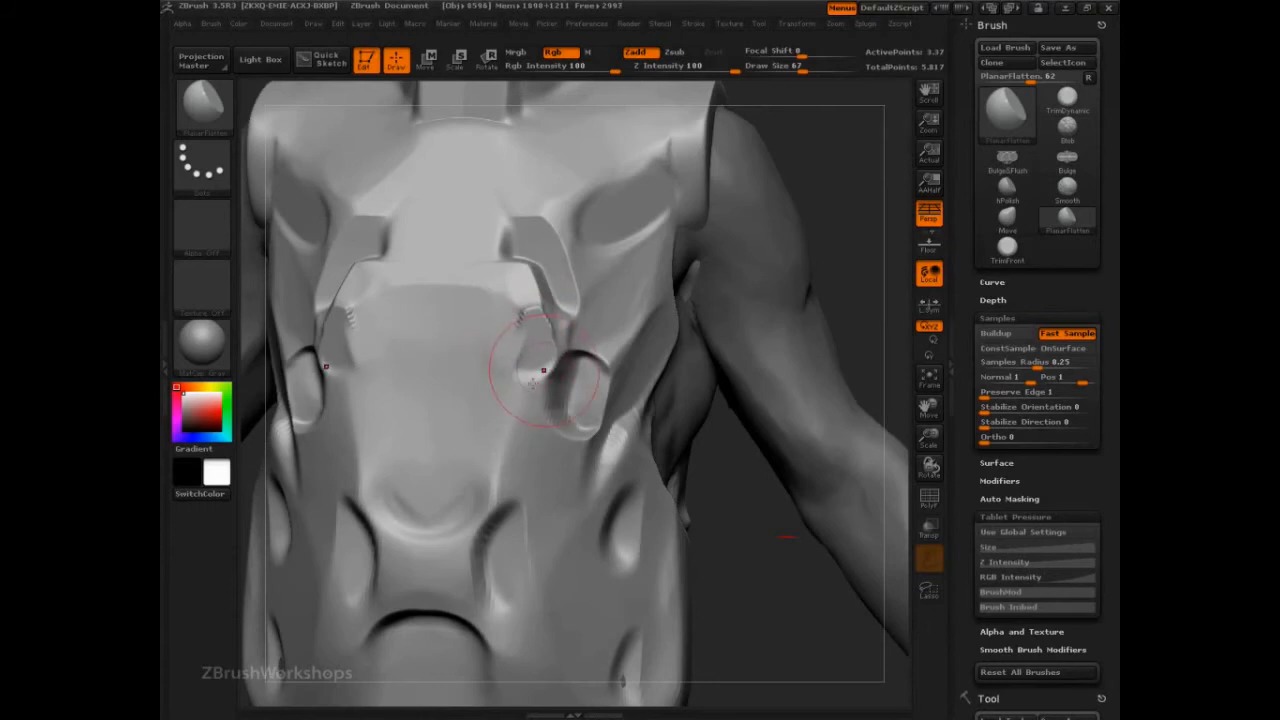
{"action": "mouse_move", "coordinate": [543, 371]}
{"action": "left_mouse_down"}
{"action": "mouse_move", "coordinate": [506, 447]}
{"action": "mouse_move", "coordinate": [510, 480]}
{"action": "mouse_move", "coordinate": [503, 470]}
{"action": "mouse_move", "coordinate": [468, 556]}
{"action": "left_mouse_up"}
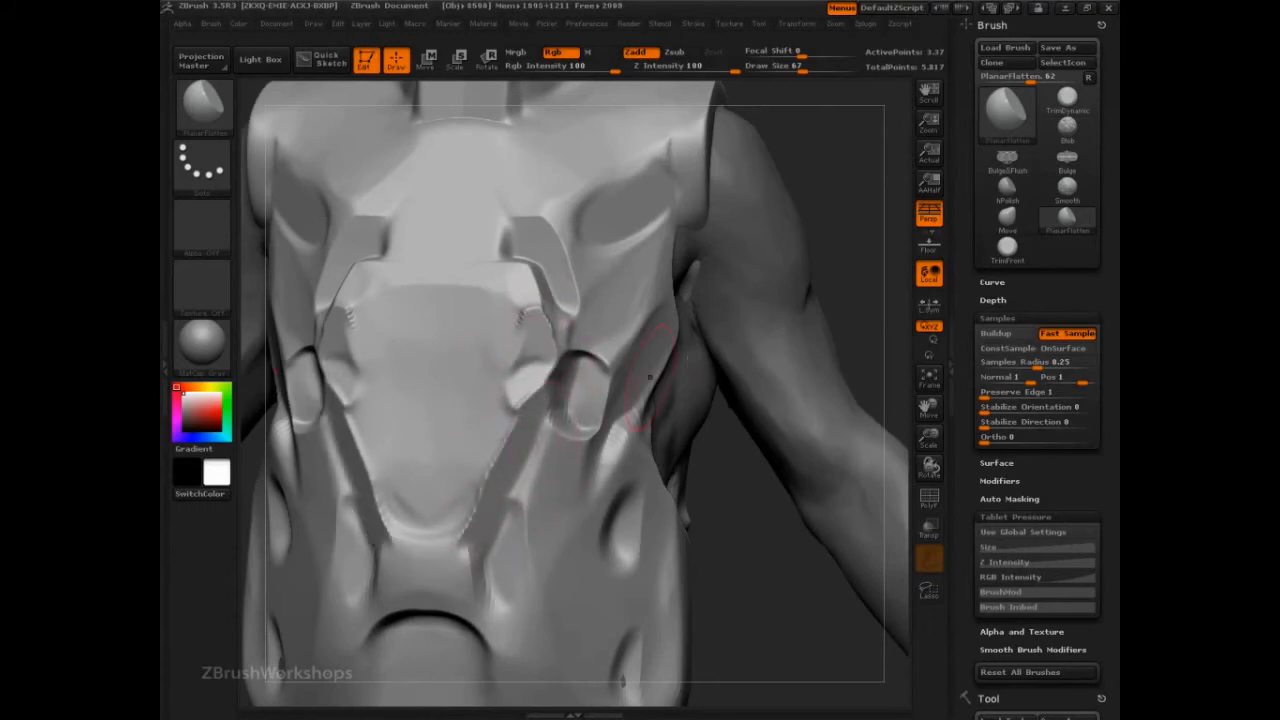
Step: Switch the stroke's Backtrack mode from Plane to Line and flatten the lower part of the central plate
{"action": "left_click", "coordinate": [686, 24]}
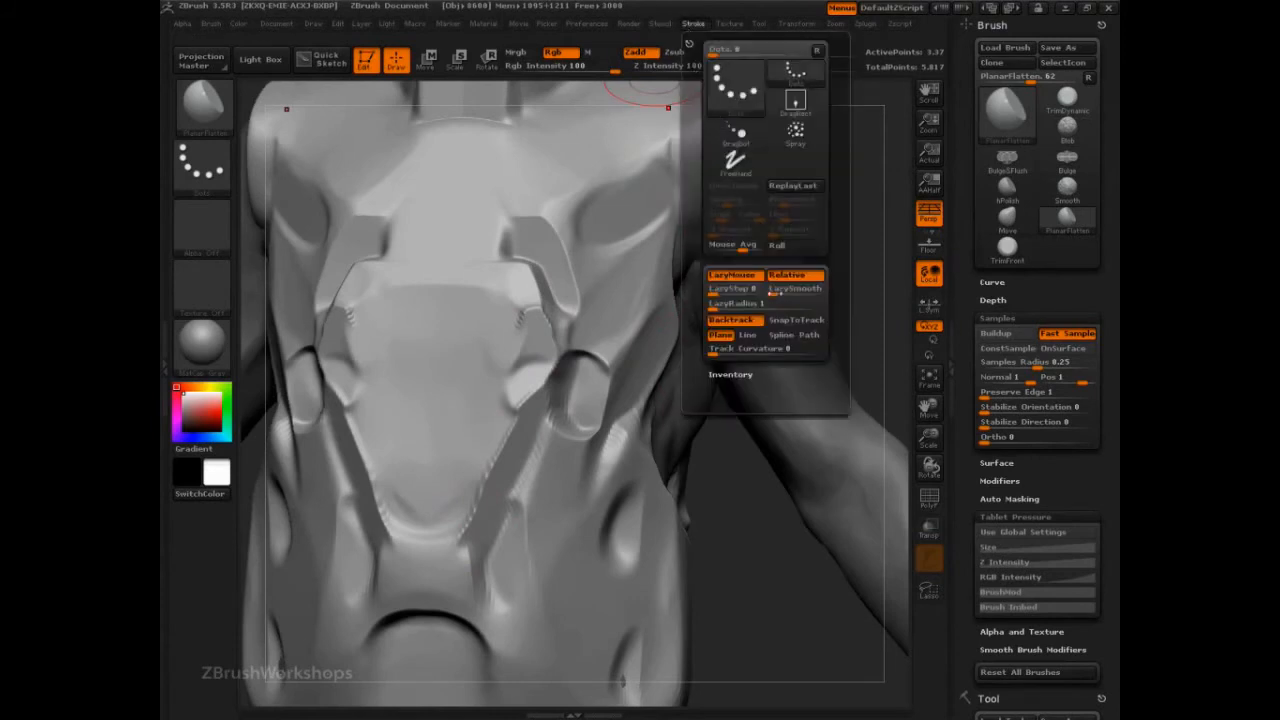
{"action": "left_click", "coordinate": [747, 336]}
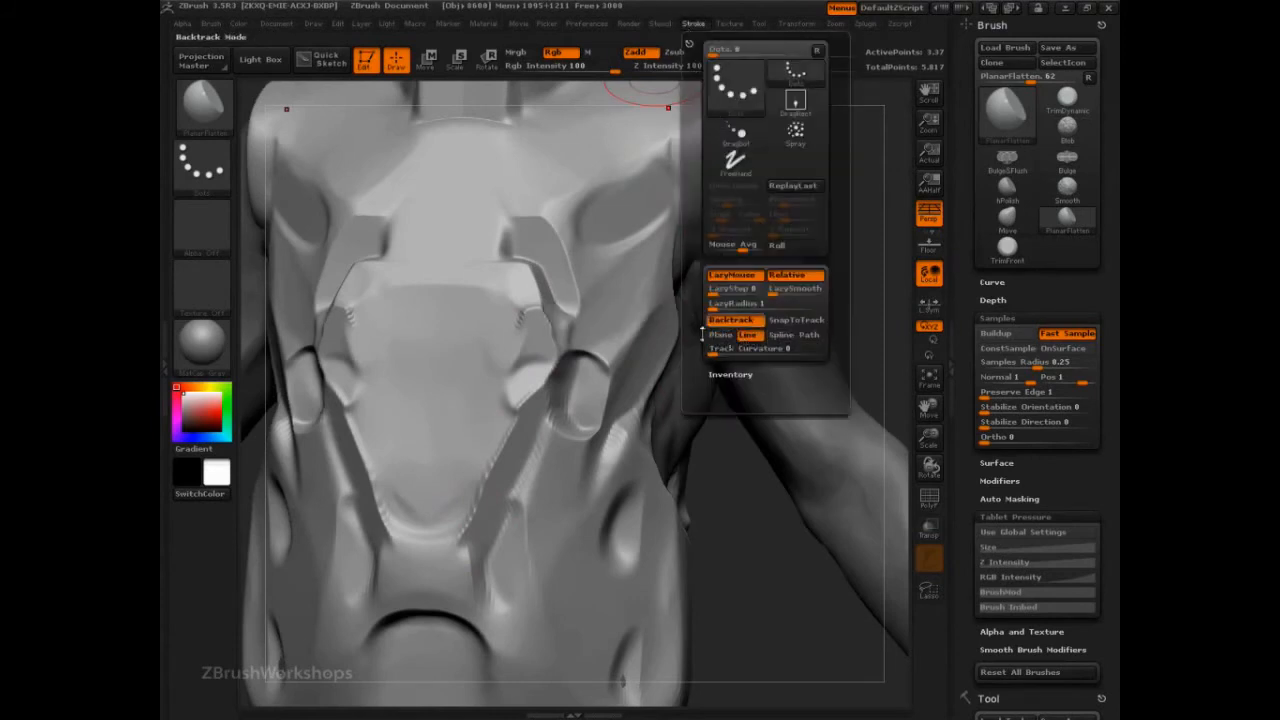
{"action": "left_click_drag", "start_coordinate": [508, 402], "coordinate": [448, 514]}
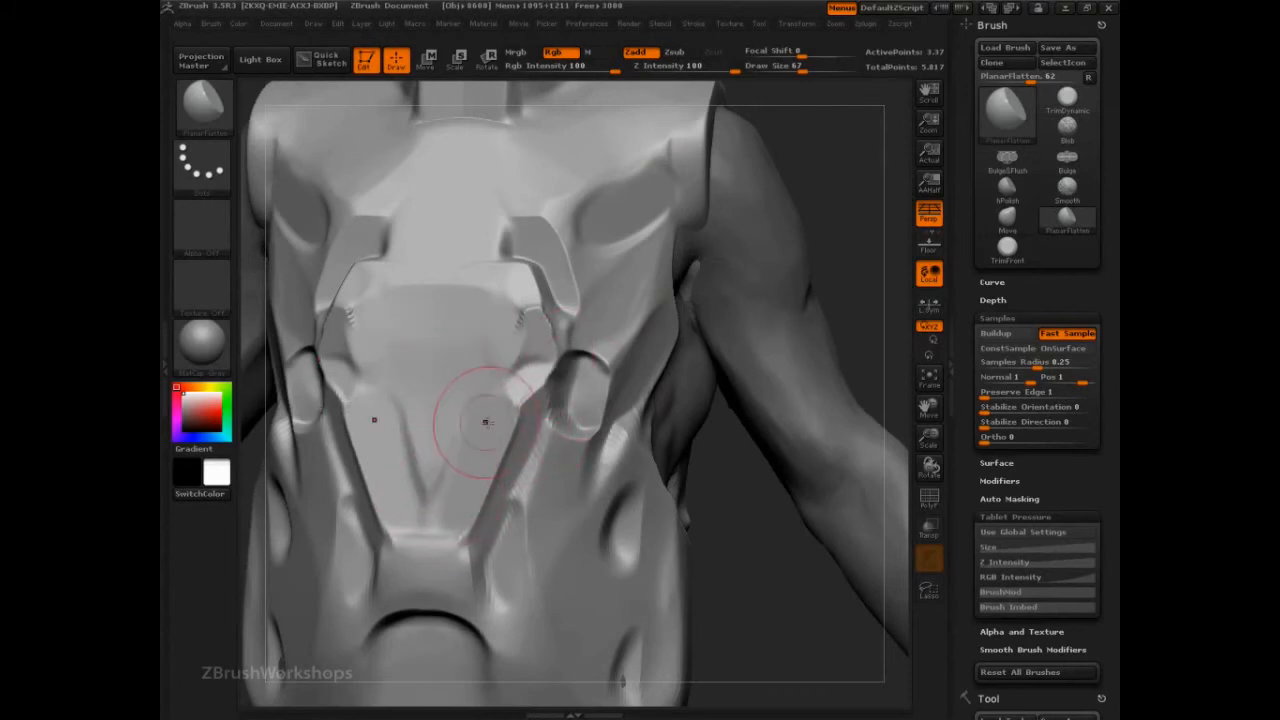
Step: Select the Planar brush, try a stroke on the lower central plate and undo it
{"action": "key", "text": "b"}
{"action": "key", "text": "p"}
{"action": "left_click", "coordinate": [748, 530]}
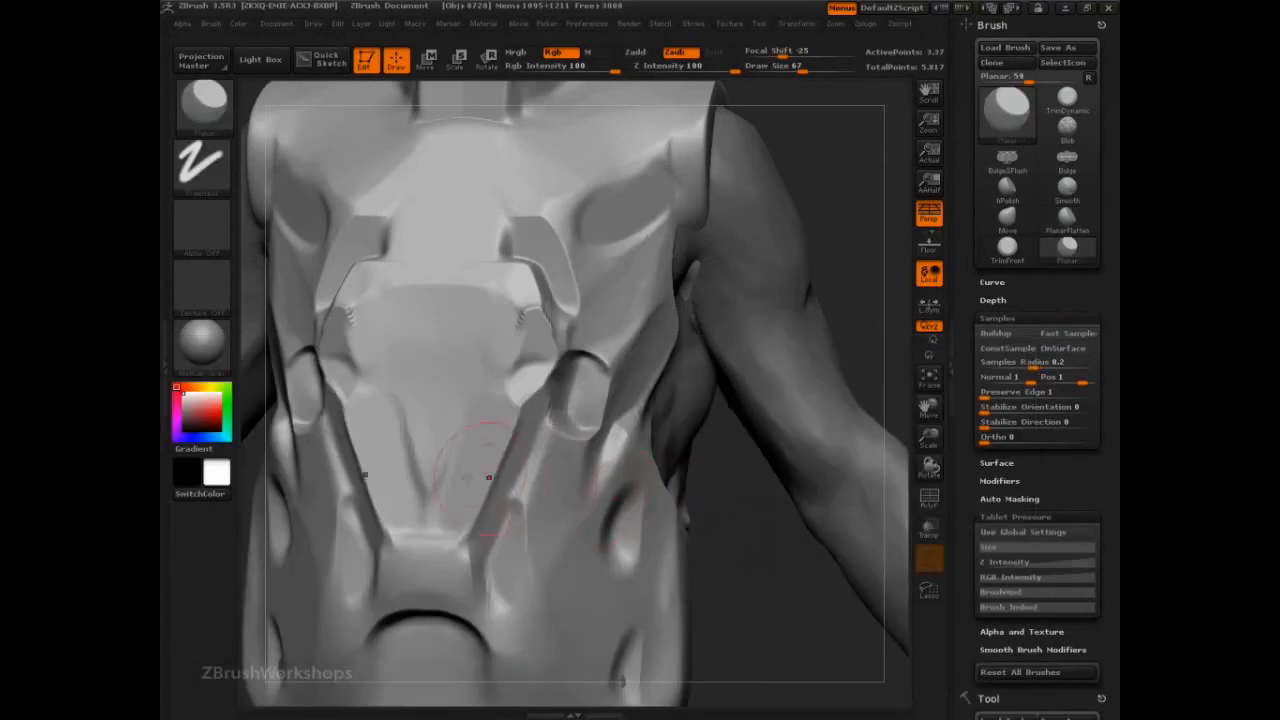
{"action": "left_click_drag", "start_coordinate": [767, 548], "coordinate": [695, 566]}
{"action": "mouse_move", "coordinate": [468, 445]}
{"action": "left_mouse_down"}
{"action": "mouse_move", "coordinate": [427, 477]}
{"action": "mouse_move", "coordinate": [428, 431]}
{"action": "left_mouse_up"}
{"action": "key", "text": "ctrl+z"}
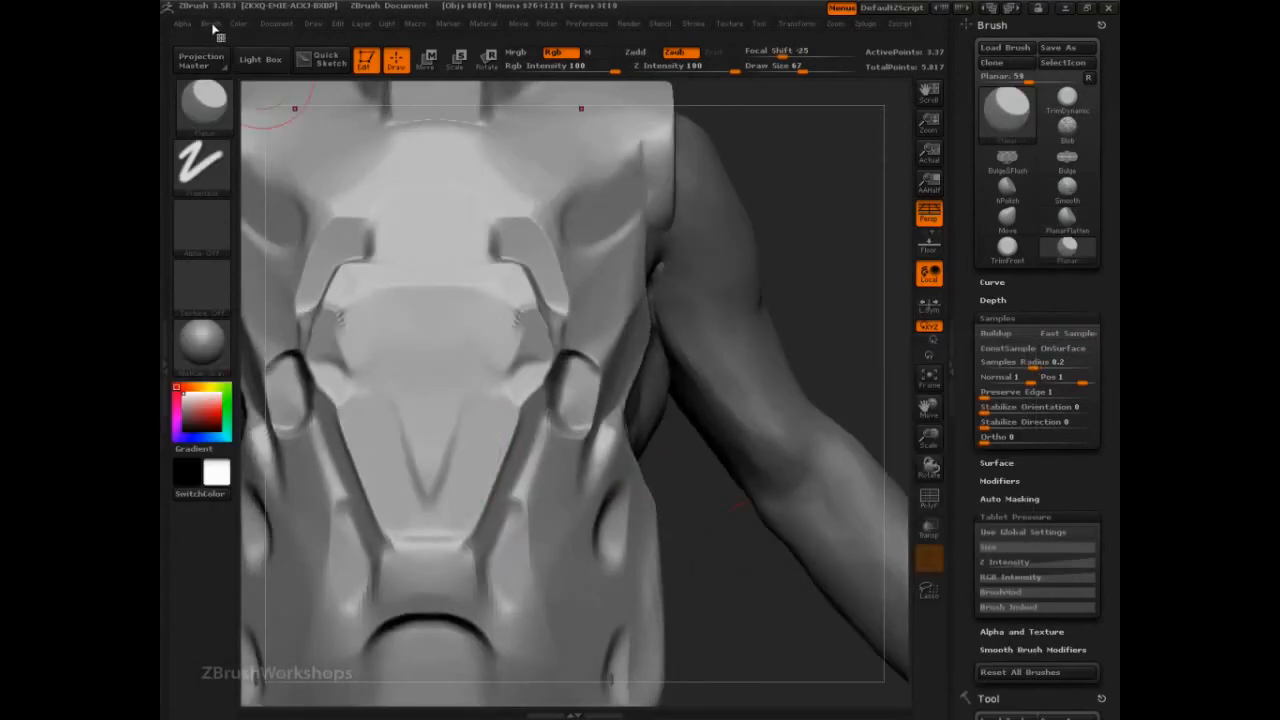
Step: Open the Planar brush's Depth settings and test the brush on the central plate at Draw Size 51, undoing the strokes
{"action": "left_click", "coordinate": [211, 23]}
{"action": "left_click", "coordinate": [241, 303]}
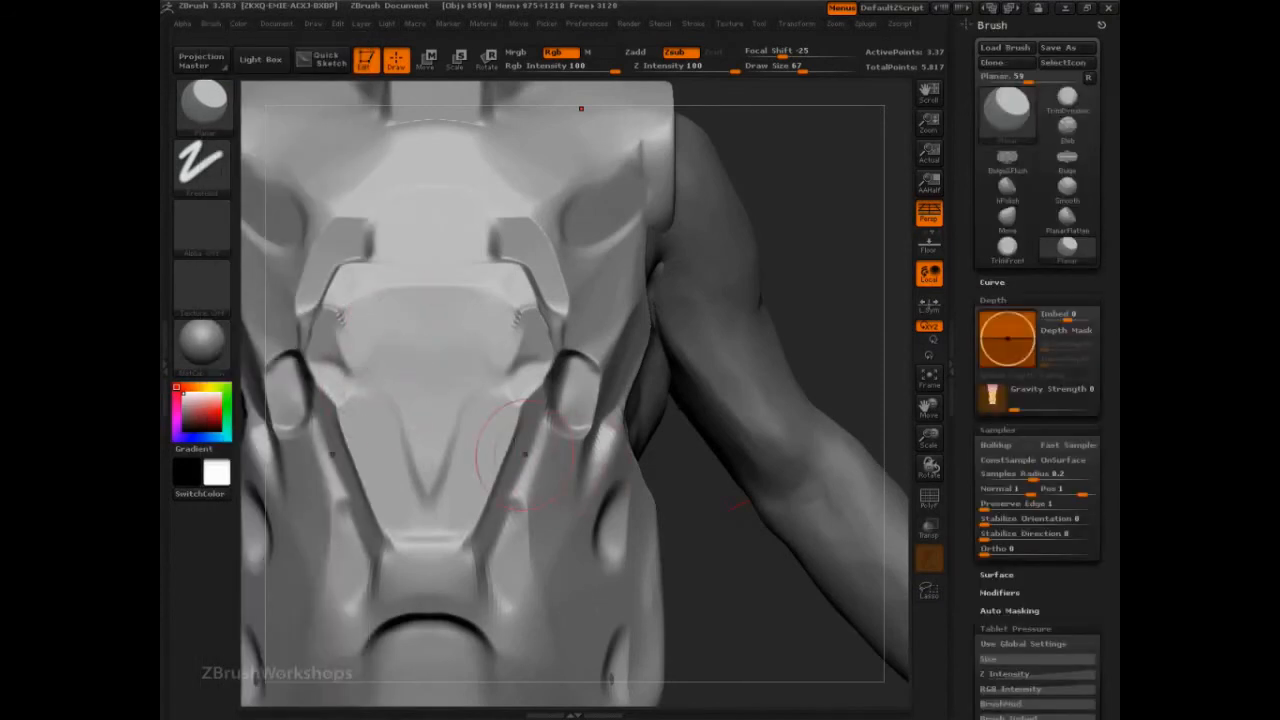
{"action": "key", "text": "s"}
{"action": "mouse_move", "coordinate": [453, 440]}
{"action": "left_mouse_down"}
{"action": "mouse_move", "coordinate": [450, 418]}
{"action": "mouse_move", "coordinate": [464, 436]}
{"action": "left_mouse_up"}
{"action": "key", "text": "ctrl+z"}
{"action": "key", "text": "ctrl+z"}
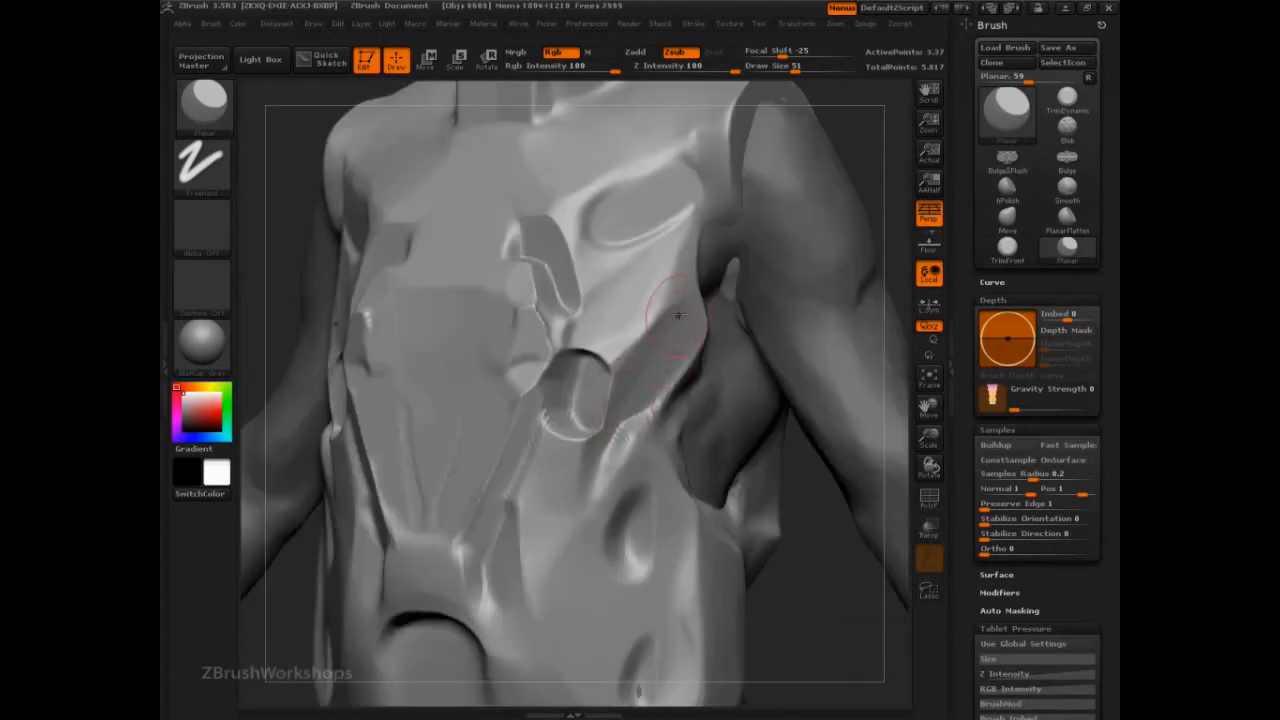
Step: Cut Planar strokes along the slanted side plate below the arm and diagonally down across the ribs
{"action": "left_click_drag", "start_coordinate": [679, 315], "coordinate": [635, 389]}
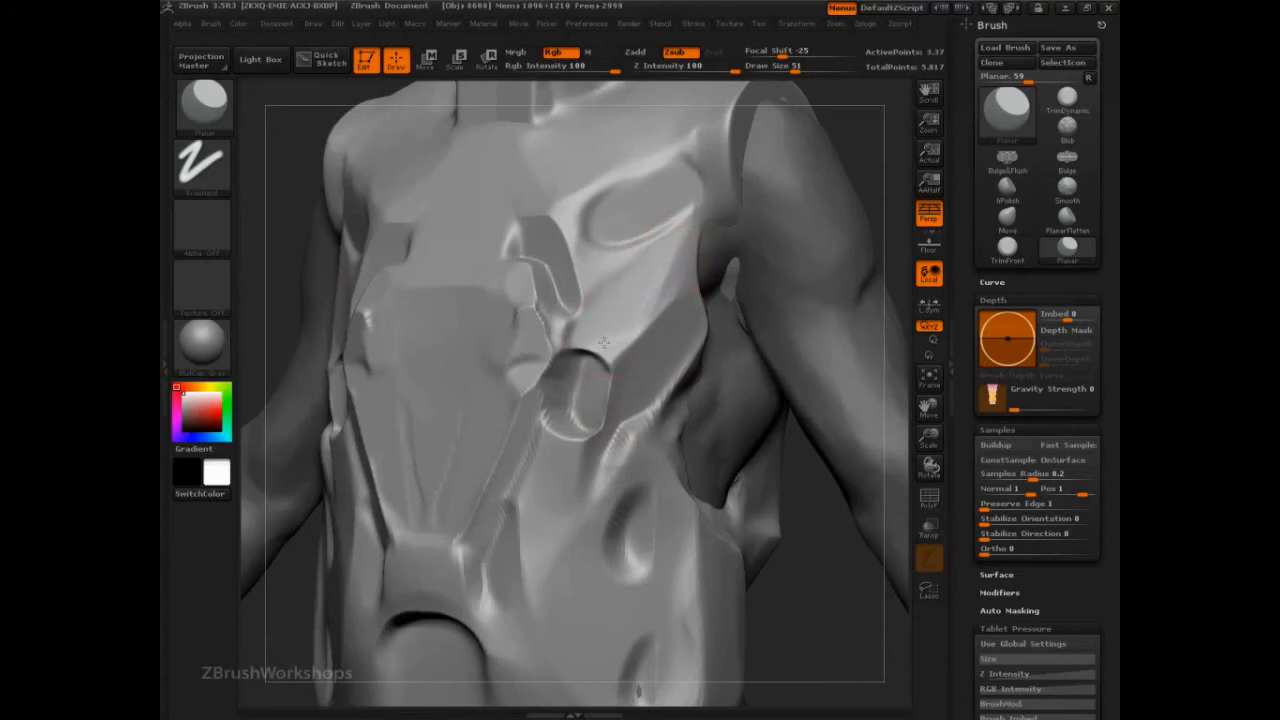
{"action": "left_click_drag", "start_coordinate": [660, 282], "coordinate": [609, 348]}
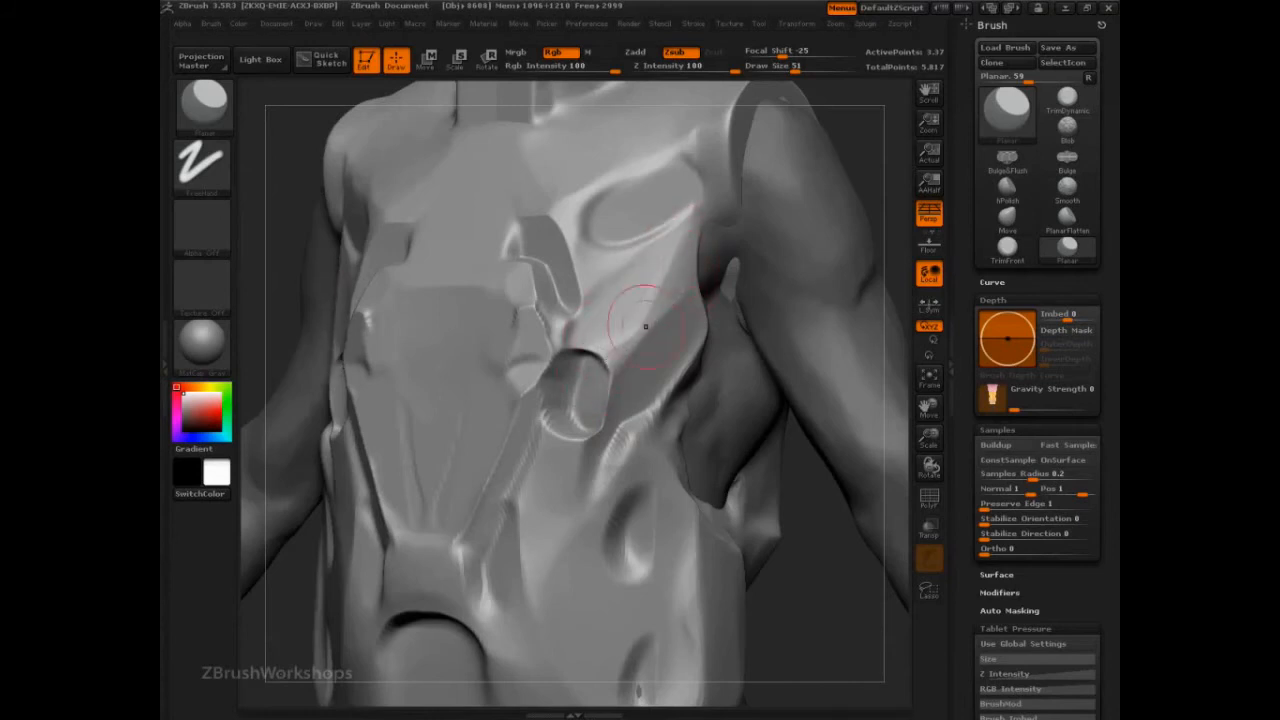
{"action": "mouse_move", "coordinate": [691, 378]}
{"action": "left_mouse_down"}
{"action": "mouse_move", "coordinate": [656, 477]}
{"action": "mouse_move", "coordinate": [598, 500]}
{"action": "mouse_move", "coordinate": [590, 522]}
{"action": "mouse_move", "coordinate": [583, 464]}
{"action": "mouse_move", "coordinate": [557, 526]}
{"action": "mouse_move", "coordinate": [580, 468]}
{"action": "mouse_move", "coordinate": [555, 502]}
{"action": "left_mouse_up"}
{"action": "mouse_move", "coordinate": [598, 458]}
{"action": "left_mouse_down"}
{"action": "mouse_move", "coordinate": [535, 570]}
{"action": "mouse_move", "coordinate": [600, 500]}
{"action": "left_mouse_up"}
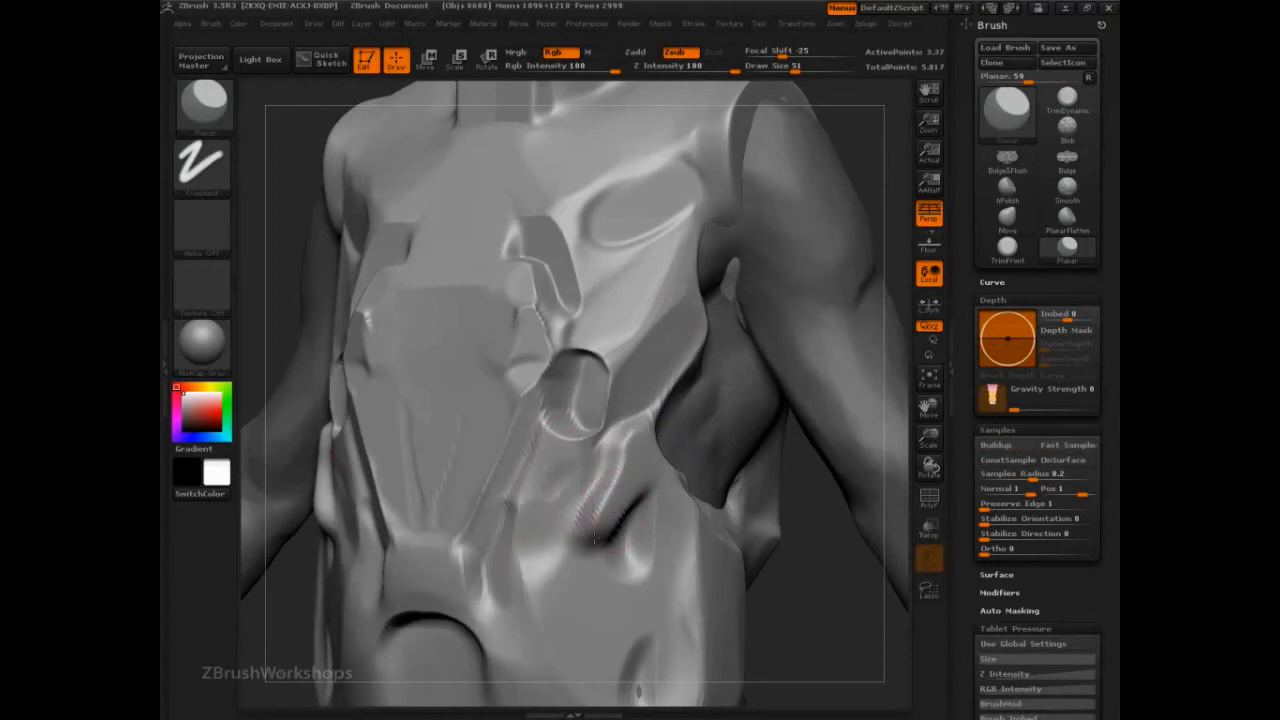
Step: Smooth the ragged diagonal band on the ribs and cut flat round facets on both sides of the belly plate's top
{"action": "left_click_drag", "start_coordinate": [802, 589], "coordinate": [733, 590]}
{"action": "left_click_drag", "start_coordinate": [608, 478], "coordinate": [594, 512], "text": "shift"}
{"action": "mouse_move", "coordinate": [550, 556]}
{"action": "left_mouse_down"}
{"action": "mouse_move", "coordinate": [507, 618]}
{"action": "mouse_move", "coordinate": [514, 634]}
{"action": "mouse_move", "coordinate": [538, 592]}
{"action": "mouse_move", "coordinate": [543, 629]}
{"action": "left_mouse_up"}
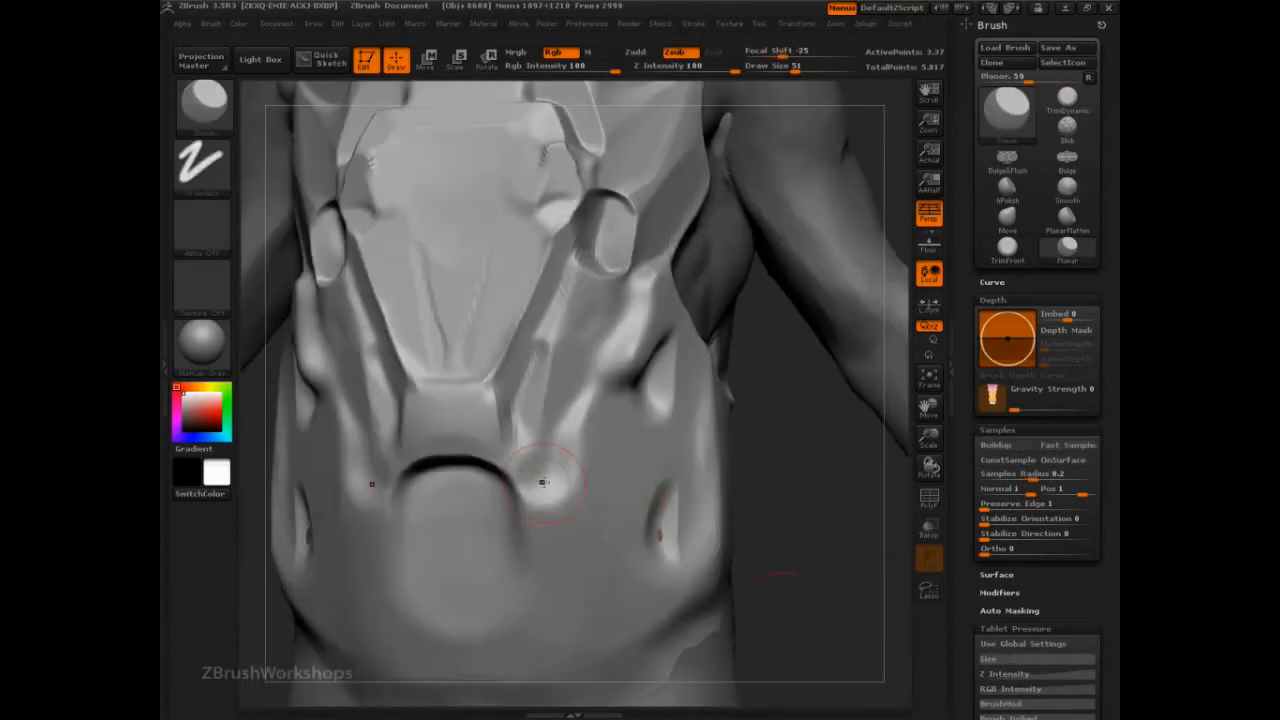
{"action": "left_click_drag", "start_coordinate": [543, 483], "coordinate": [545, 536]}
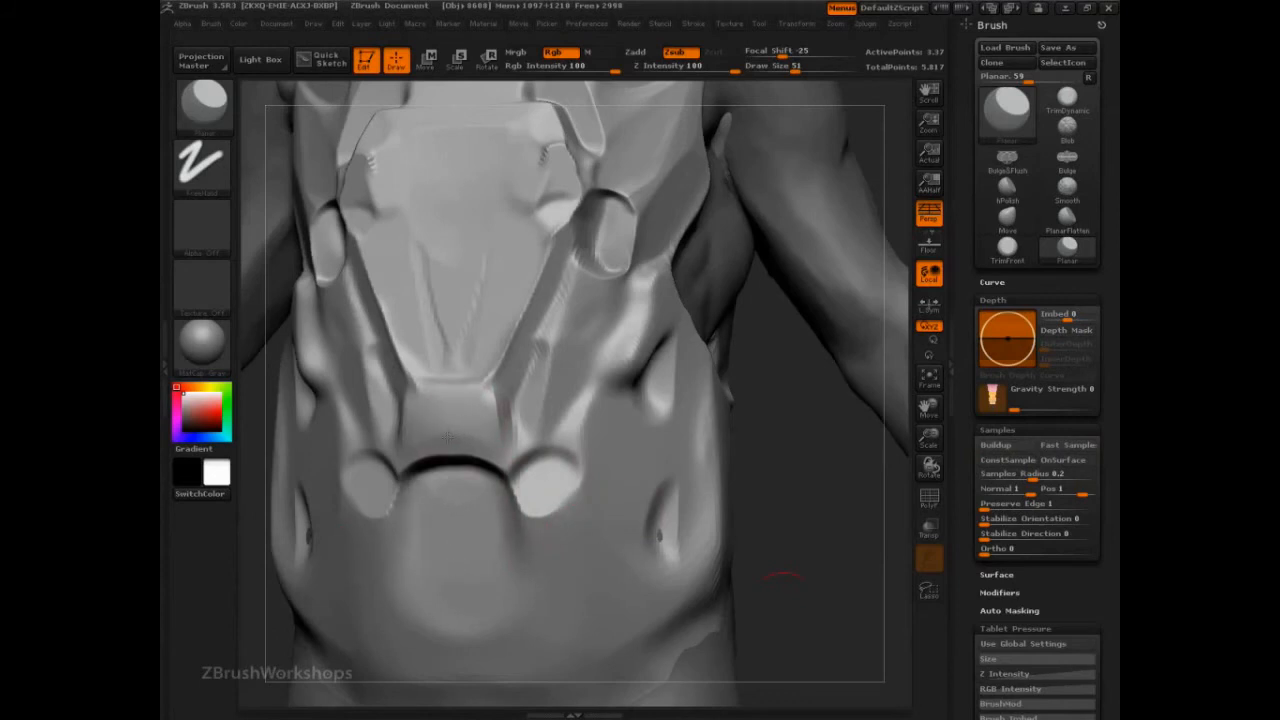
Step: Frame the soldier's masked head, enlarge the Draw Size and select the TrimDynamic brush
{"action": "left_click_drag", "start_coordinate": [810, 474], "coordinate": [730, 466]}
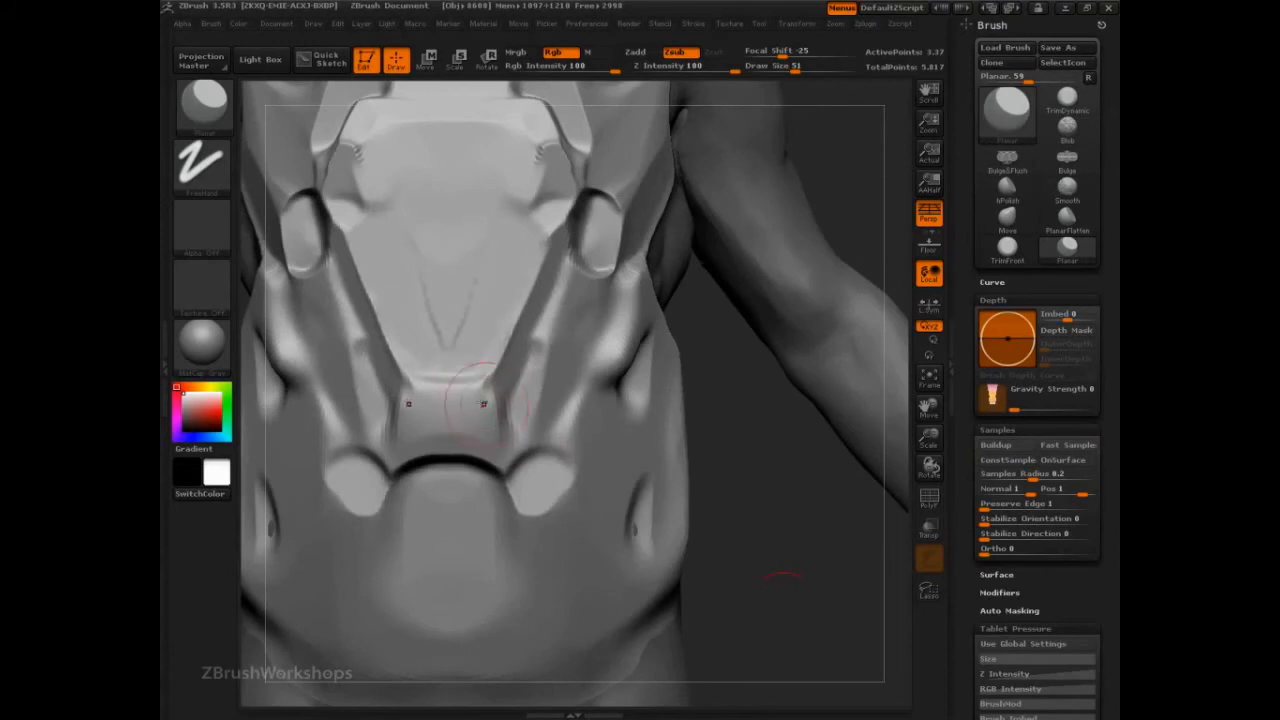
{"action": "mouse_move", "coordinate": [731, 421]}
{"action": "left_mouse_down", "text": "alt"}
{"action": "mouse_move", "coordinate": [731, 294]}
{"action": "mouse_move", "coordinate": [646, 329]}
{"action": "mouse_move", "coordinate": [829, 250]}
{"action": "mouse_move", "coordinate": [764, 376]}
{"action": "mouse_move", "coordinate": [866, 457]}
{"action": "mouse_move", "coordinate": [828, 425]}
{"action": "mouse_move", "coordinate": [863, 371]}
{"action": "mouse_move", "coordinate": [543, 380]}
{"action": "mouse_move", "coordinate": [567, 360]}
{"action": "mouse_move", "coordinate": [427, 615]}
{"action": "left_mouse_up", "text": "alt"}
{"action": "key", "text": "s"}
{"action": "mouse_move", "coordinate": [585, 387]}
{"action": "left_mouse_down"}
{"action": "mouse_move", "coordinate": [613, 388]}
{"action": "mouse_move", "coordinate": [560, 364]}
{"action": "mouse_move", "coordinate": [532, 306]}
{"action": "mouse_move", "coordinate": [555, 275]}
{"action": "mouse_move", "coordinate": [543, 320]}
{"action": "mouse_move", "coordinate": [586, 266]}
{"action": "mouse_move", "coordinate": [605, 274]}
{"action": "mouse_move", "coordinate": [585, 360]}
{"action": "mouse_move", "coordinate": [612, 411]}
{"action": "mouse_move", "coordinate": [590, 360]}
{"action": "mouse_move", "coordinate": [570, 447]}
{"action": "mouse_move", "coordinate": [604, 368]}
{"action": "left_mouse_up"}
{"action": "key", "text": "b"}
{"action": "key", "text": "t"}
{"action": "key", "text": "d"}
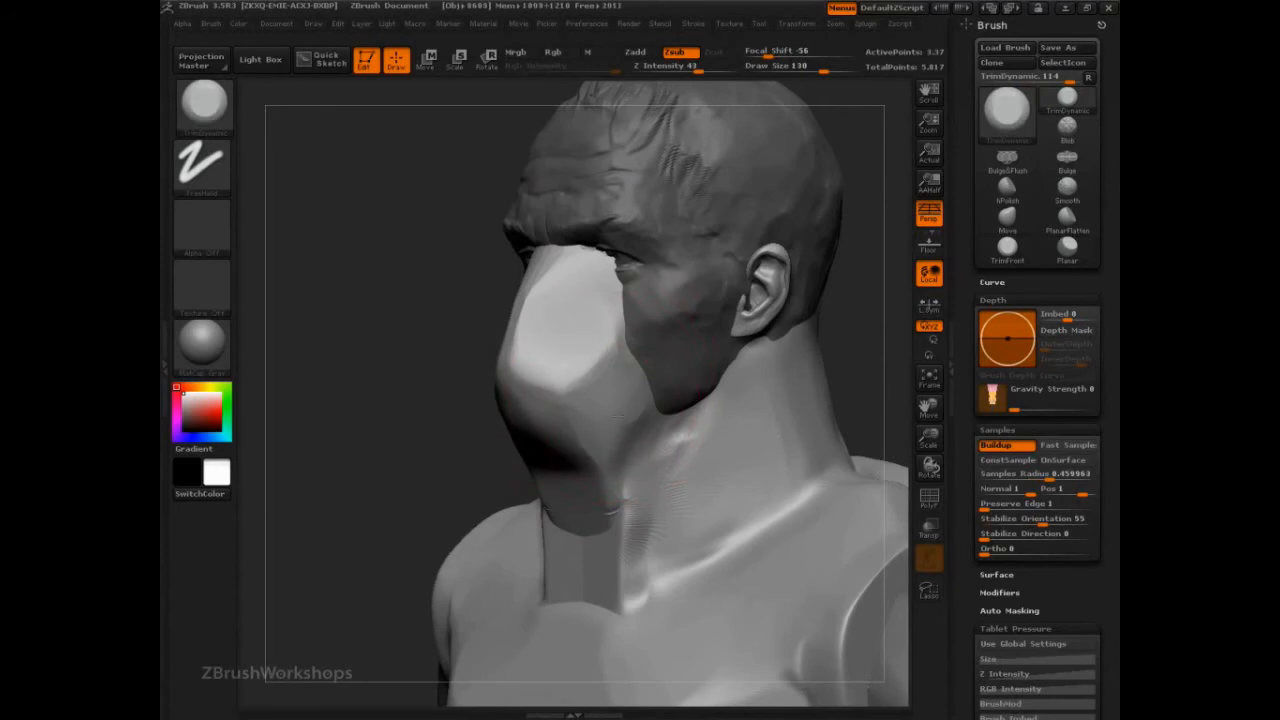
Step: Build up a round form over the mask's mouth with the Clay brush, setting Draw Size to 50 and enlarging it to 63
{"action": "mouse_move", "coordinate": [371, 337]}
{"action": "left_mouse_down", "text": "shift"}
{"action": "mouse_move", "coordinate": [594, 428]}
{"action": "mouse_move", "coordinate": [595, 444]}
{"action": "left_mouse_up", "text": "shift"}
{"action": "type", "text": "s50"}
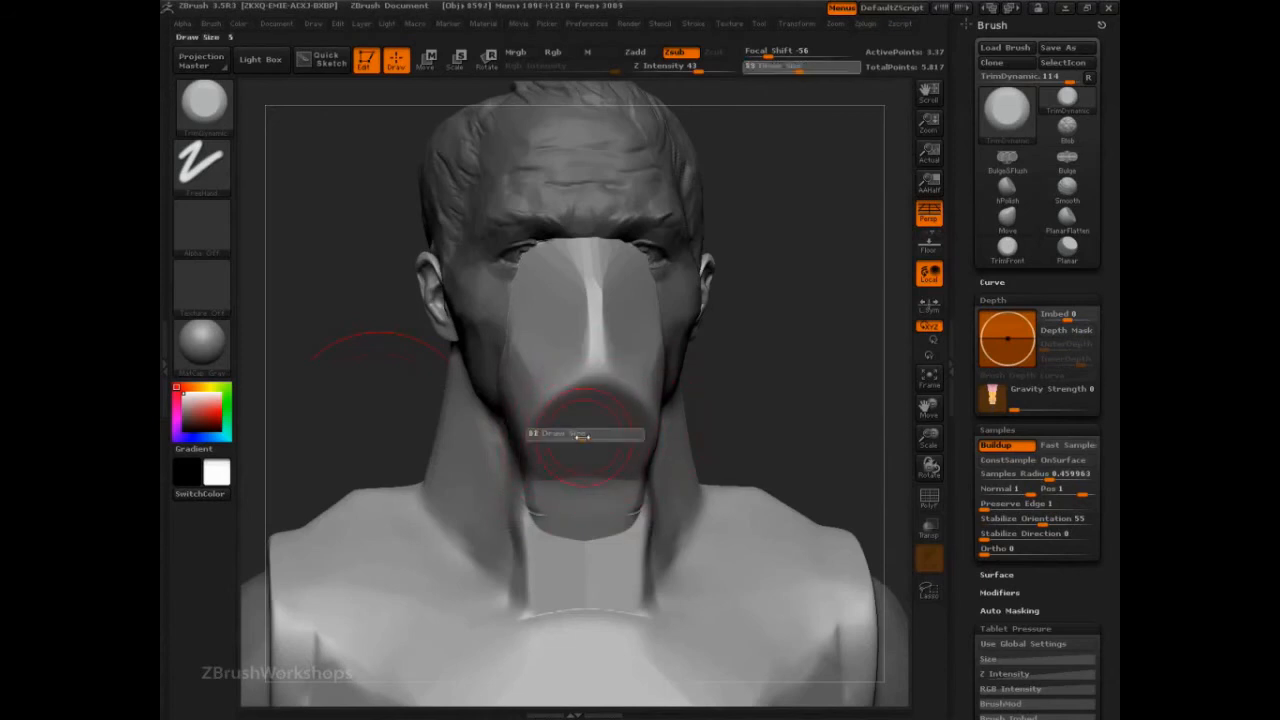
{"action": "key", "text": "Return"}
{"action": "key", "text": "b"}
{"action": "key", "text": "c"}
{"action": "key", "text": "l"}
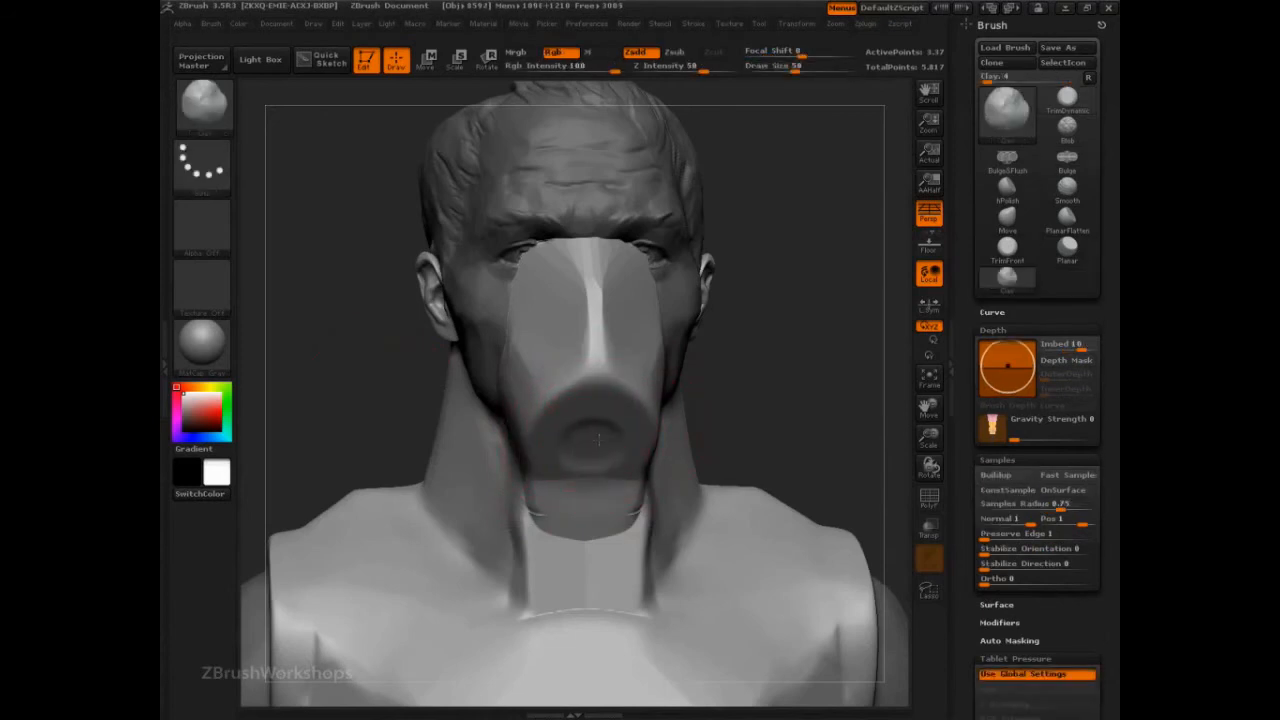
{"action": "key", "text": "s"}
{"action": "mouse_move", "coordinate": [595, 442]}
{"action": "left_mouse_down"}
{"action": "mouse_move", "coordinate": [614, 438]}
{"action": "mouse_move", "coordinate": [588, 460]}
{"action": "mouse_move", "coordinate": [594, 436]}
{"action": "left_mouse_up"}
Step: Flatten the ridge along the mask's nose using the TrimDynamic brush
{"action": "key", "text": "b"}
{"action": "key", "text": "t"}
{"action": "key", "text": "d"}
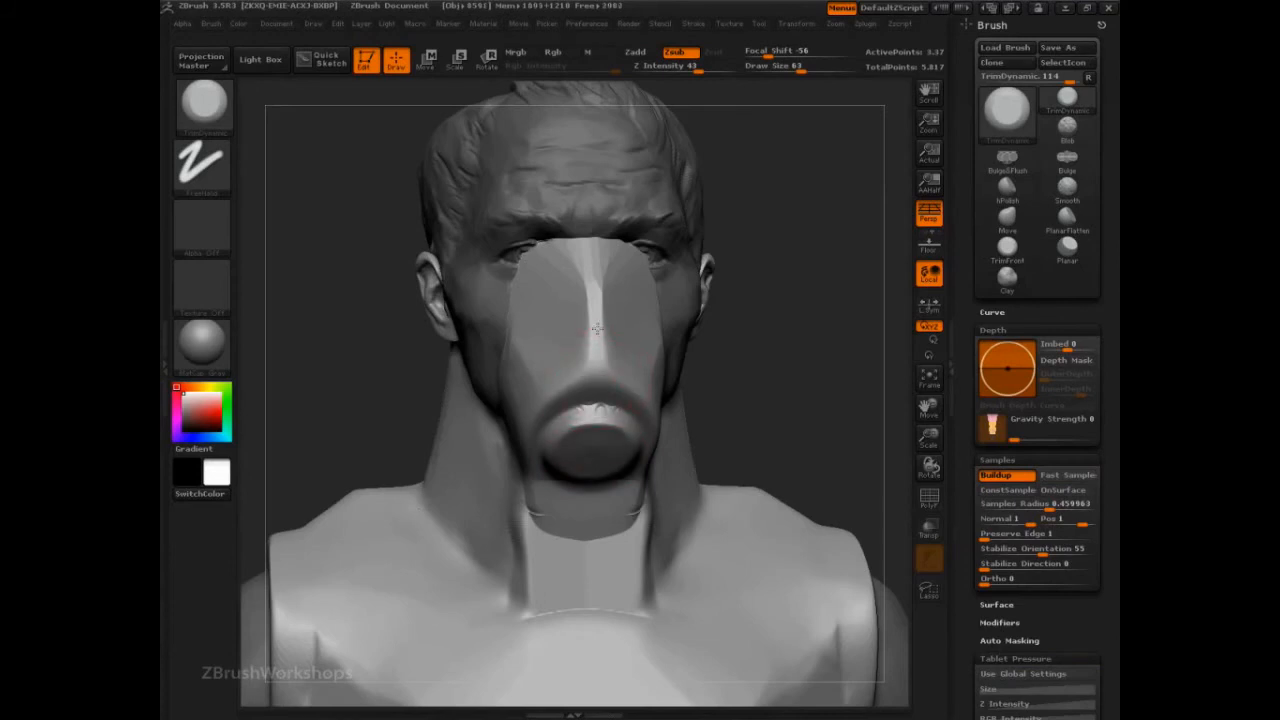
{"action": "left_click_drag", "start_coordinate": [596, 329], "coordinate": [593, 312]}
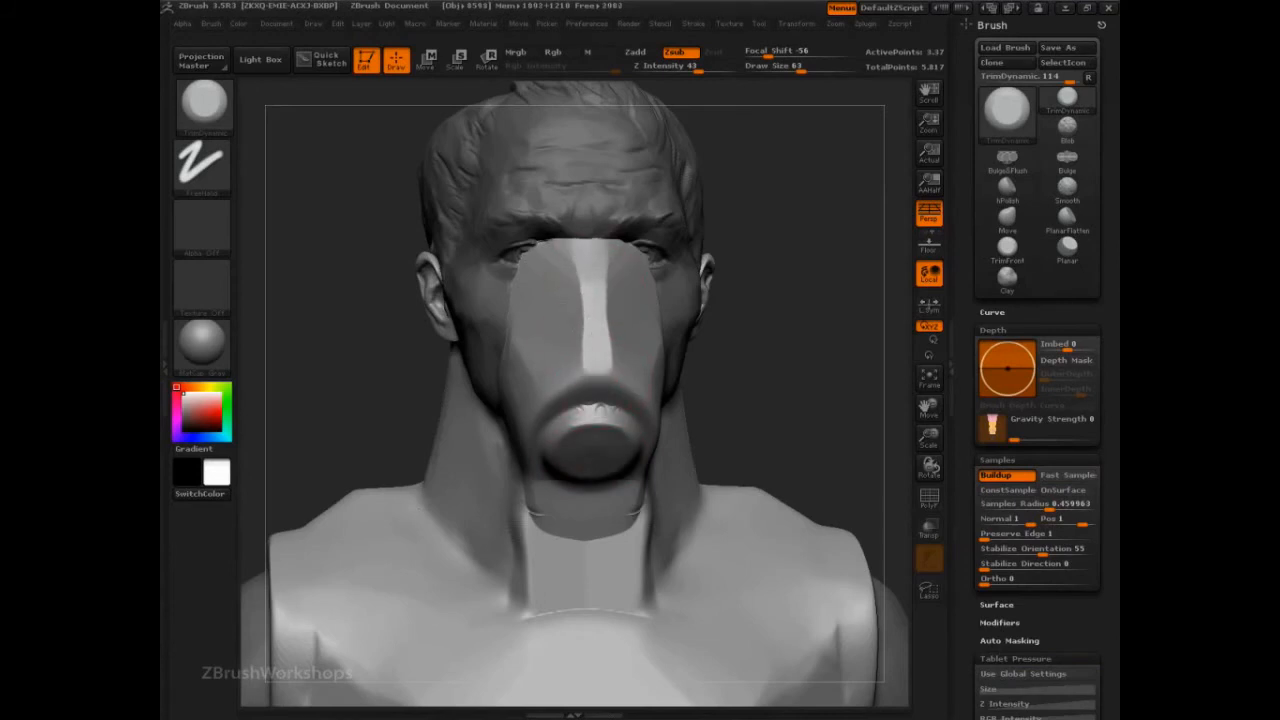
{"action": "left_click_drag", "start_coordinate": [597, 355], "coordinate": [592, 286]}
Step: Use the Clay brush to cut the mask's upper corners back around the eyes
{"action": "key", "text": "b"}
{"action": "key", "text": "c"}
{"action": "key", "text": "l"}
{"action": "mouse_move", "coordinate": [538, 235]}
{"action": "left_mouse_down"}
{"action": "mouse_move", "coordinate": [553, 250]}
{"action": "mouse_move", "coordinate": [538, 239]}
{"action": "left_mouse_up"}
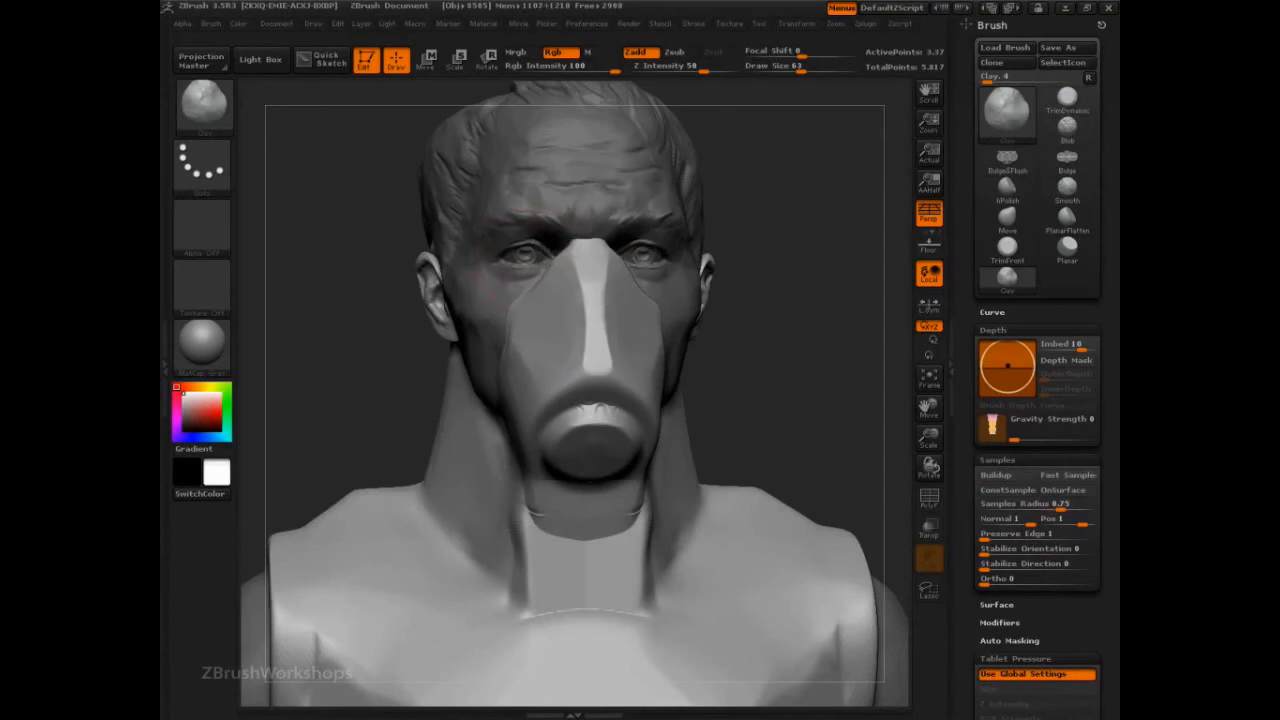
Step: Work the neck surface just under the corner of the jaw with the Displace brush, setting the Draw Size to 78
{"action": "left_click_drag", "start_coordinate": [830, 300], "coordinate": [697, 340]}
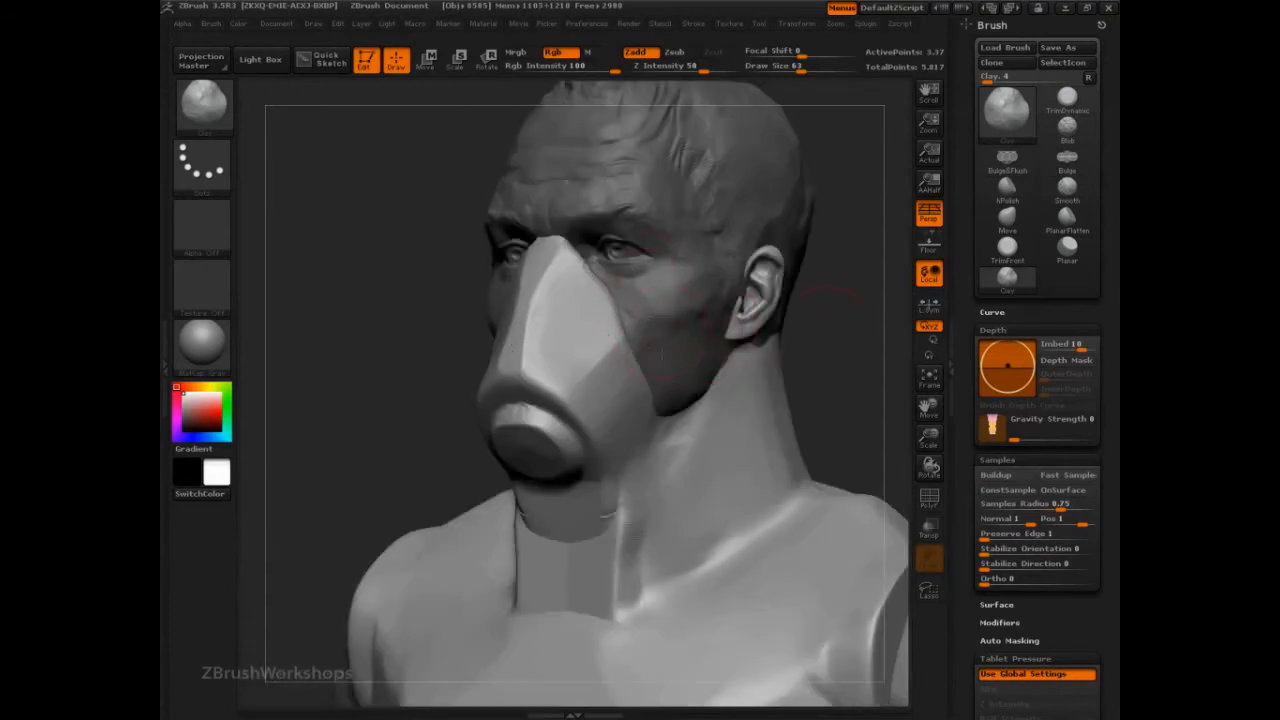
{"action": "left_click_drag", "start_coordinate": [855, 348], "coordinate": [750, 425]}
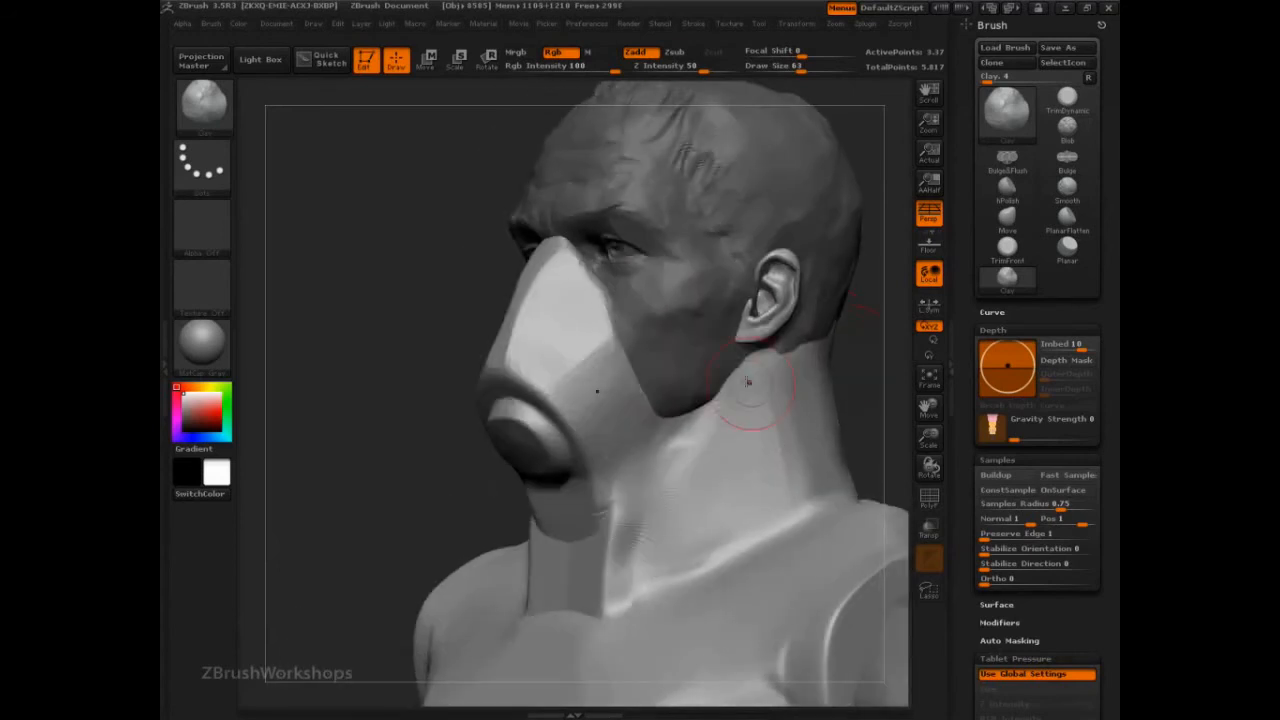
{"action": "key", "text": "b"}
{"action": "key", "text": "d"}
{"action": "key", "text": "p"}
{"action": "key", "text": "s"}
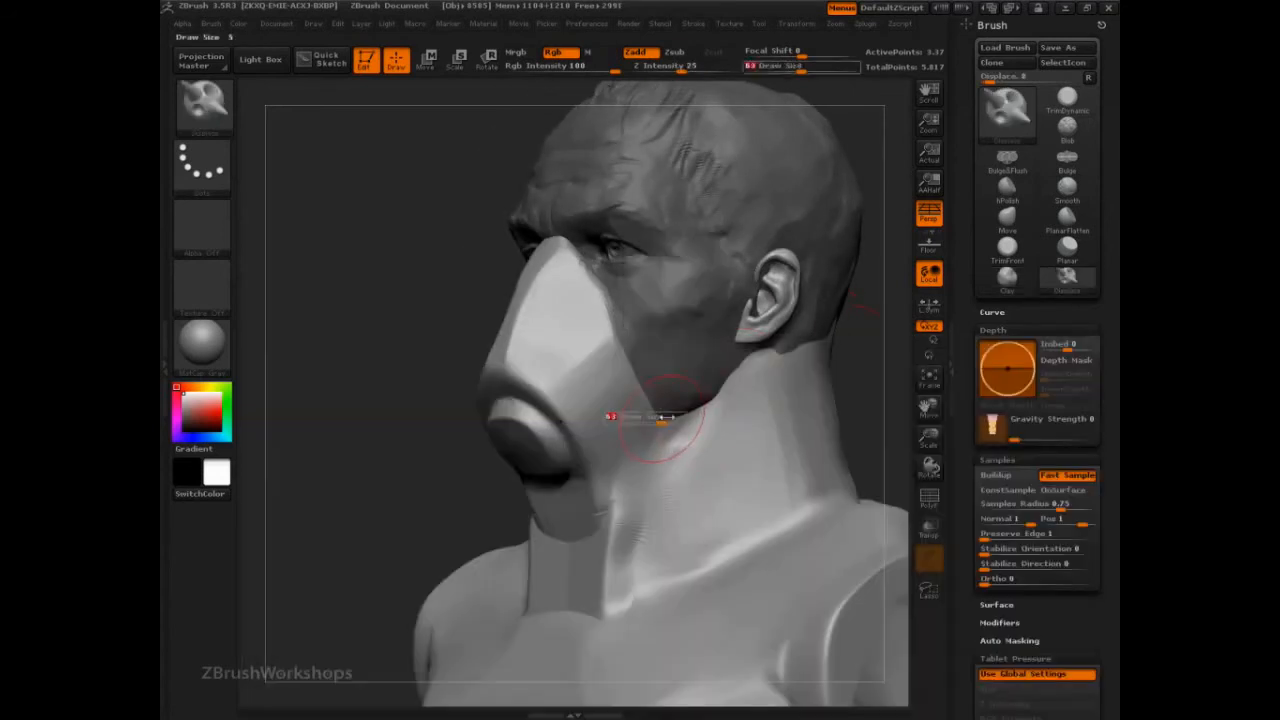
{"action": "left_click", "coordinate": [667, 418]}
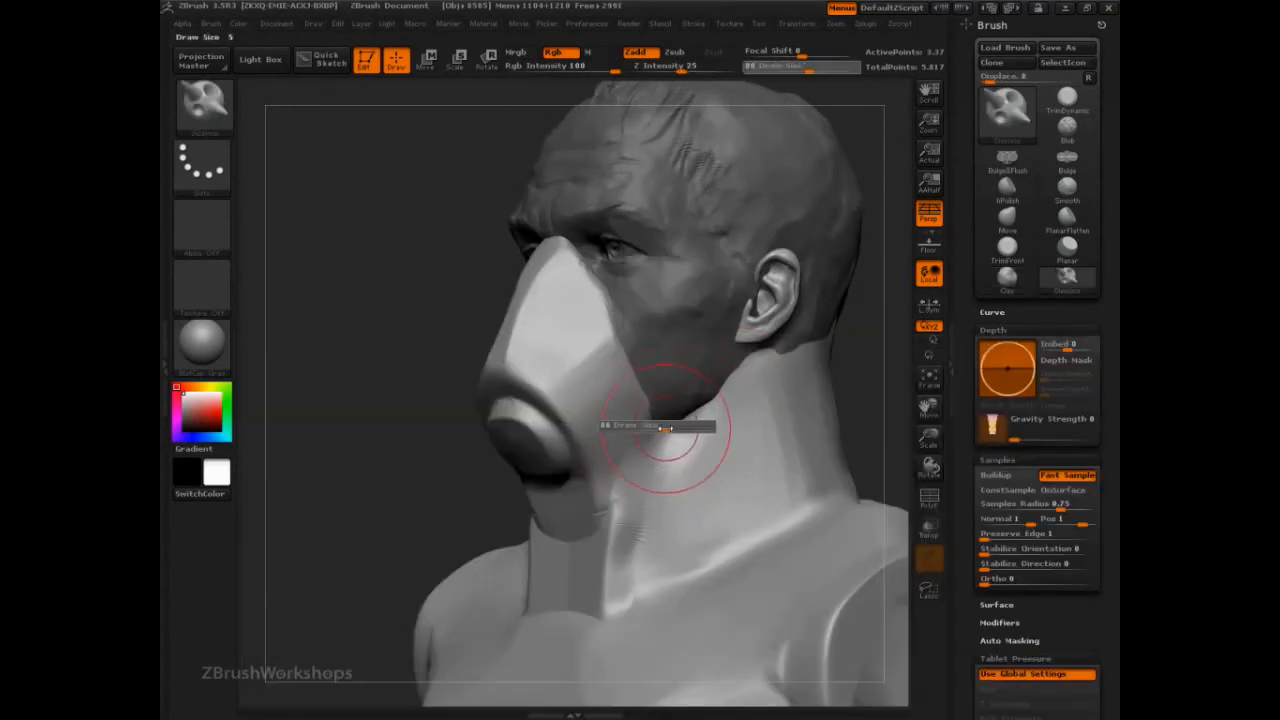
{"action": "key", "text": "s"}
{"action": "left_click", "coordinate": [663, 423]}
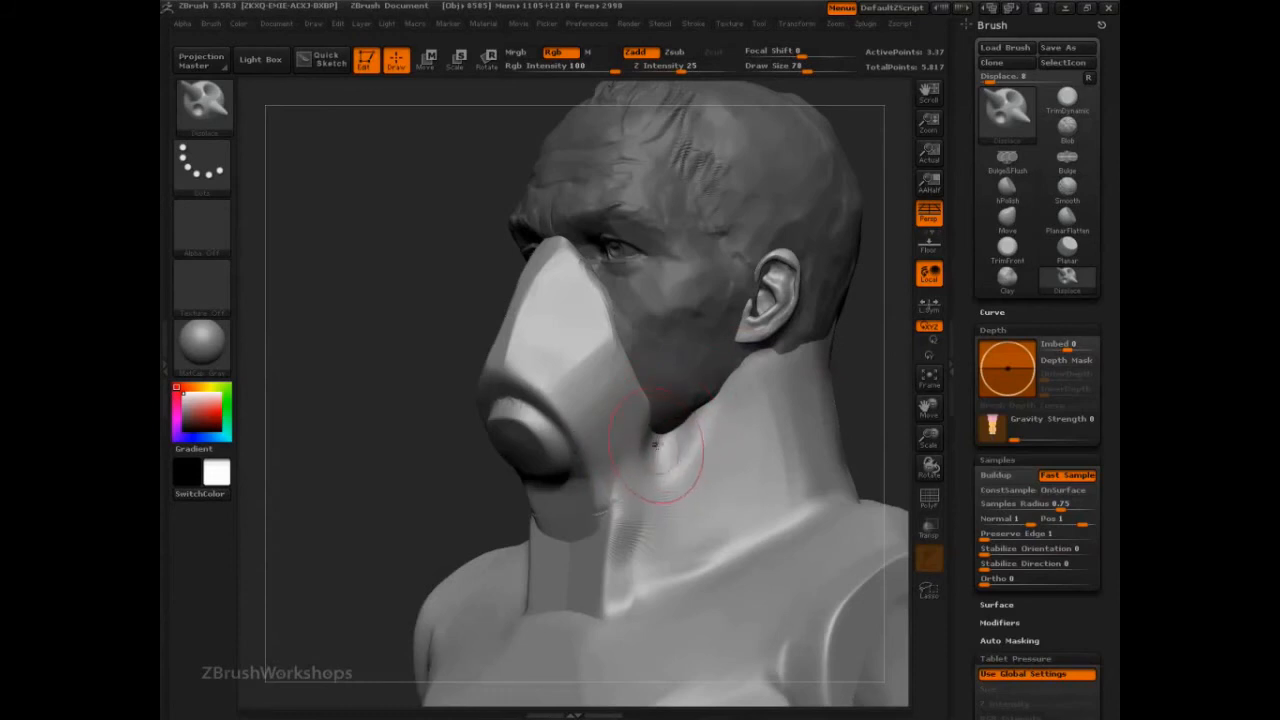
Step: Shape the hollow between the mask's rear edge and the neck using the Standard brush
{"action": "key", "text": "b"}
{"action": "key", "text": "s"}
{"action": "key", "text": "t"}
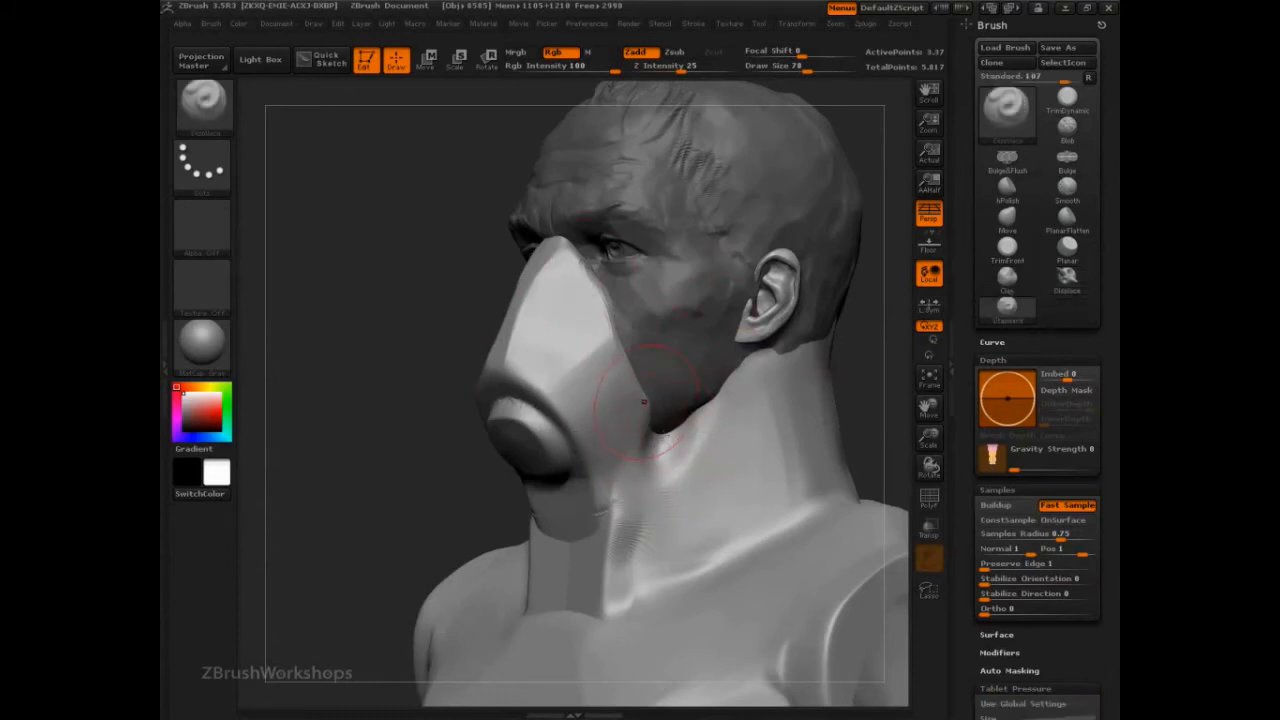
{"action": "mouse_move", "coordinate": [660, 445]}
{"action": "left_mouse_down"}
{"action": "mouse_move", "coordinate": [666, 462]}
{"action": "mouse_move", "coordinate": [677, 450]}
{"action": "left_mouse_up"}
Step: Flatten the side of the neck and the throat below the mask into planes with the TrimDynamic brush
{"action": "key", "text": "b"}
{"action": "key", "text": "t"}
{"action": "key", "text": "d"}
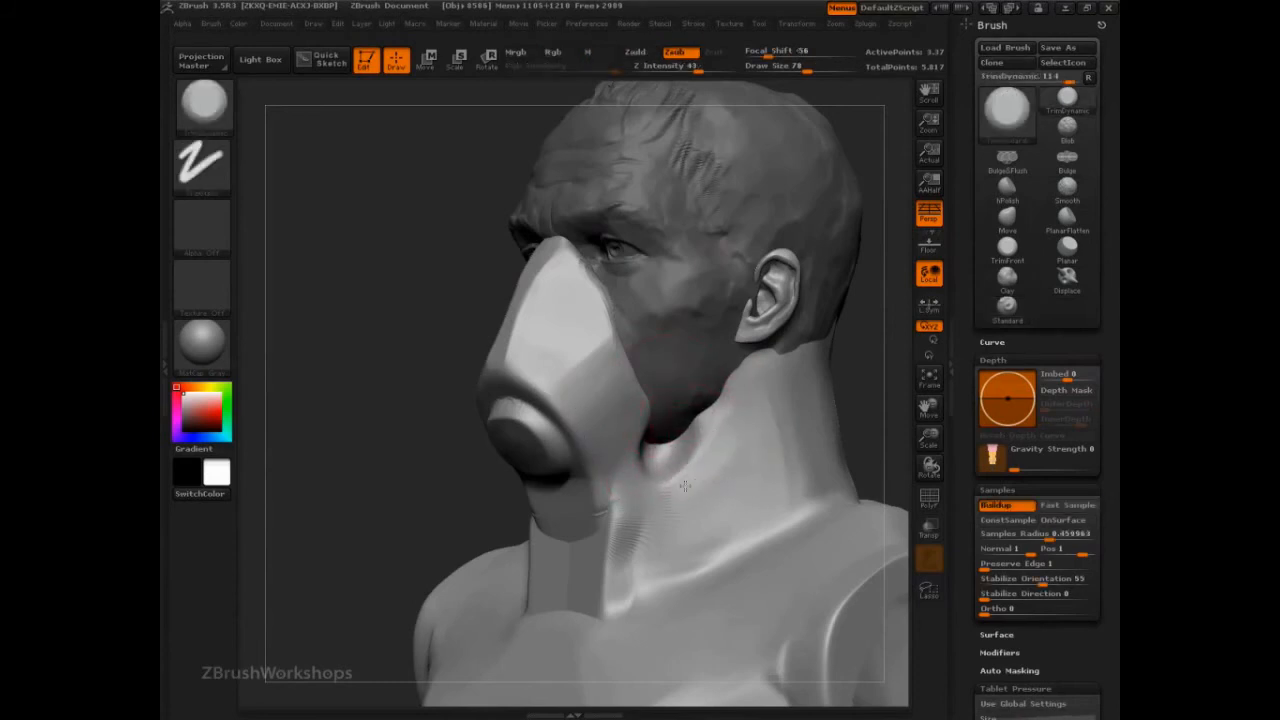
{"action": "mouse_move", "coordinate": [765, 365]}
{"action": "left_mouse_down"}
{"action": "mouse_move", "coordinate": [750, 390]}
{"action": "mouse_move", "coordinate": [722, 360]}
{"action": "mouse_move", "coordinate": [655, 505]}
{"action": "mouse_move", "coordinate": [612, 525]}
{"action": "mouse_move", "coordinate": [620, 556]}
{"action": "mouse_move", "coordinate": [605, 540]}
{"action": "mouse_move", "coordinate": [600, 580]}
{"action": "mouse_move", "coordinate": [631, 491]}
{"action": "mouse_move", "coordinate": [585, 474]}
{"action": "left_mouse_up"}
{"action": "mouse_move", "coordinate": [610, 537]}
{"action": "left_mouse_down"}
{"action": "mouse_move", "coordinate": [606, 576]}
{"action": "mouse_move", "coordinate": [590, 520]}
{"action": "mouse_move", "coordinate": [556, 500]}
{"action": "left_mouse_up"}
{"action": "mouse_move", "coordinate": [583, 594]}
{"action": "left_mouse_down"}
{"action": "mouse_move", "coordinate": [620, 530]}
{"action": "mouse_move", "coordinate": [640, 545]}
{"action": "mouse_move", "coordinate": [590, 540]}
{"action": "mouse_move", "coordinate": [593, 568]}
{"action": "mouse_move", "coordinate": [536, 597]}
{"action": "left_mouse_up"}
{"action": "mouse_move", "coordinate": [627, 540]}
{"action": "left_mouse_down"}
{"action": "mouse_move", "coordinate": [568, 524]}
{"action": "mouse_move", "coordinate": [592, 510]}
{"action": "mouse_move", "coordinate": [568, 500]}
{"action": "mouse_move", "coordinate": [628, 528]}
{"action": "mouse_move", "coordinate": [632, 518]}
{"action": "mouse_move", "coordinate": [567, 528]}
{"action": "left_mouse_up"}
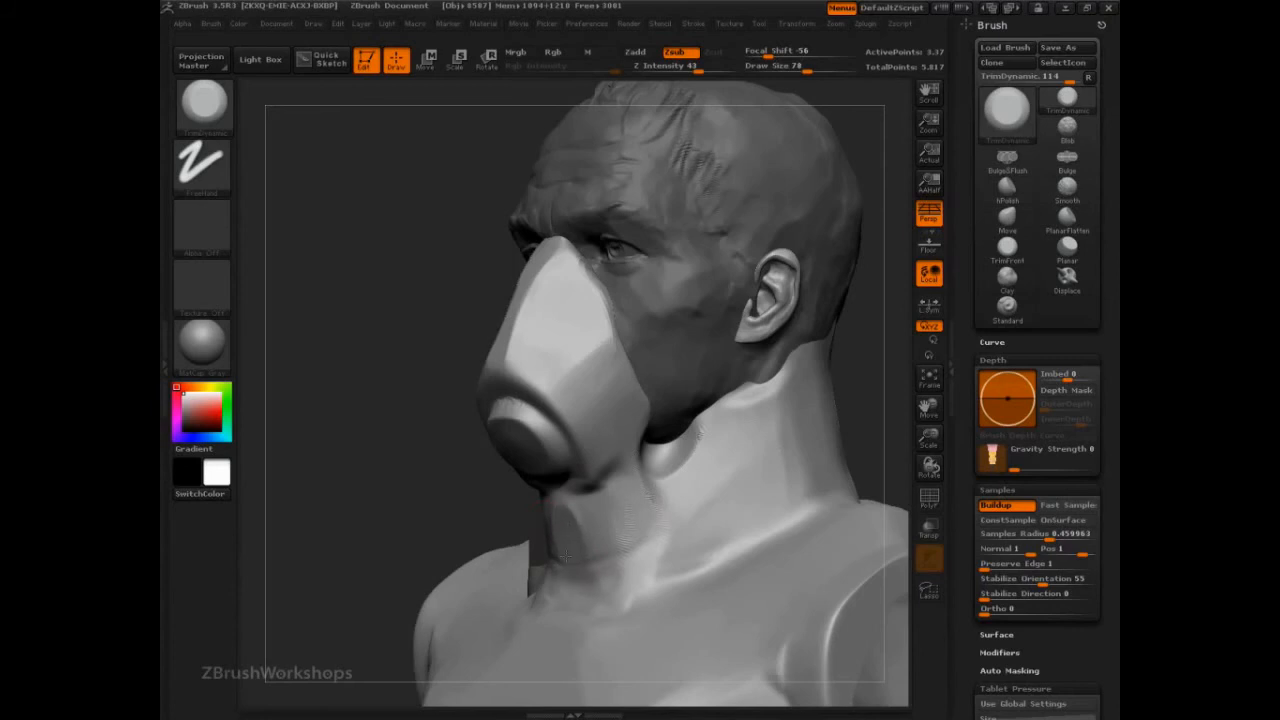
Step: Flatten the mask's front between the nose ridge and the mouthpiece with the TrimFront brush
{"action": "mouse_move", "coordinate": [360, 440]}
{"action": "left_mouse_down"}
{"action": "mouse_move", "coordinate": [423, 434]}
{"action": "mouse_move", "coordinate": [537, 514]}
{"action": "mouse_move", "coordinate": [610, 395]}
{"action": "left_mouse_up"}
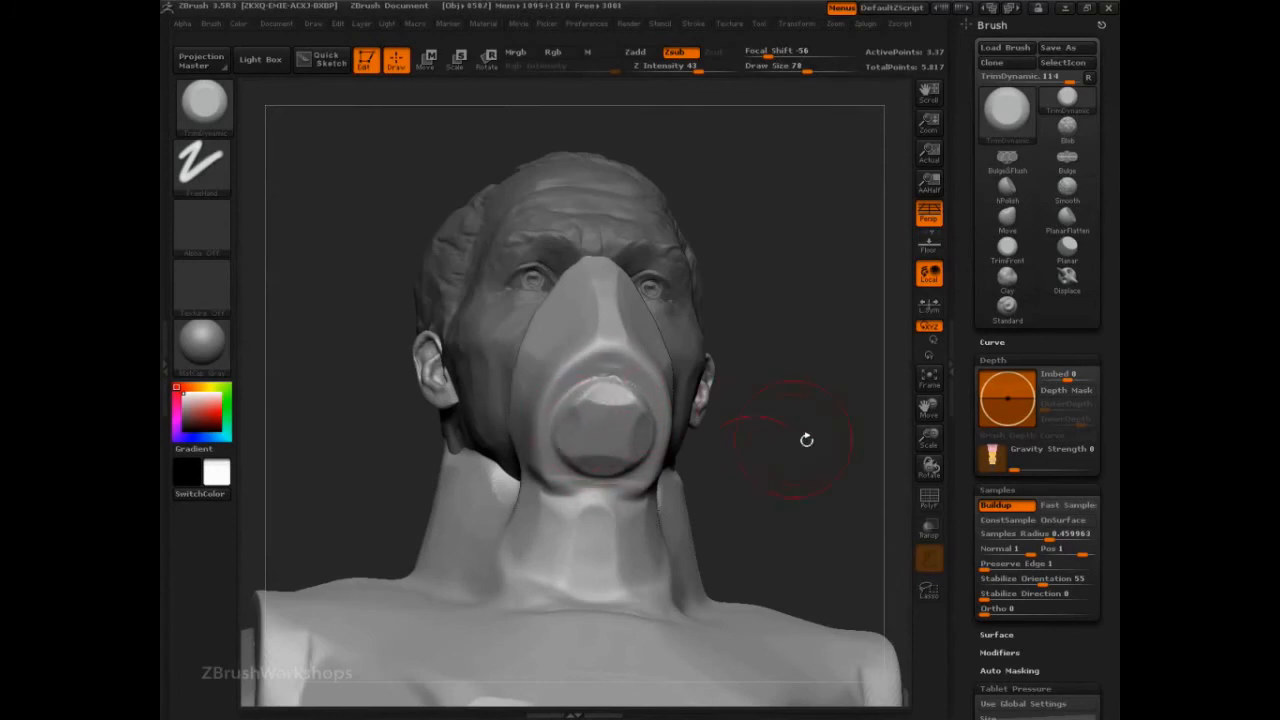
{"action": "left_click_drag", "start_coordinate": [806, 440], "coordinate": [595, 369]}
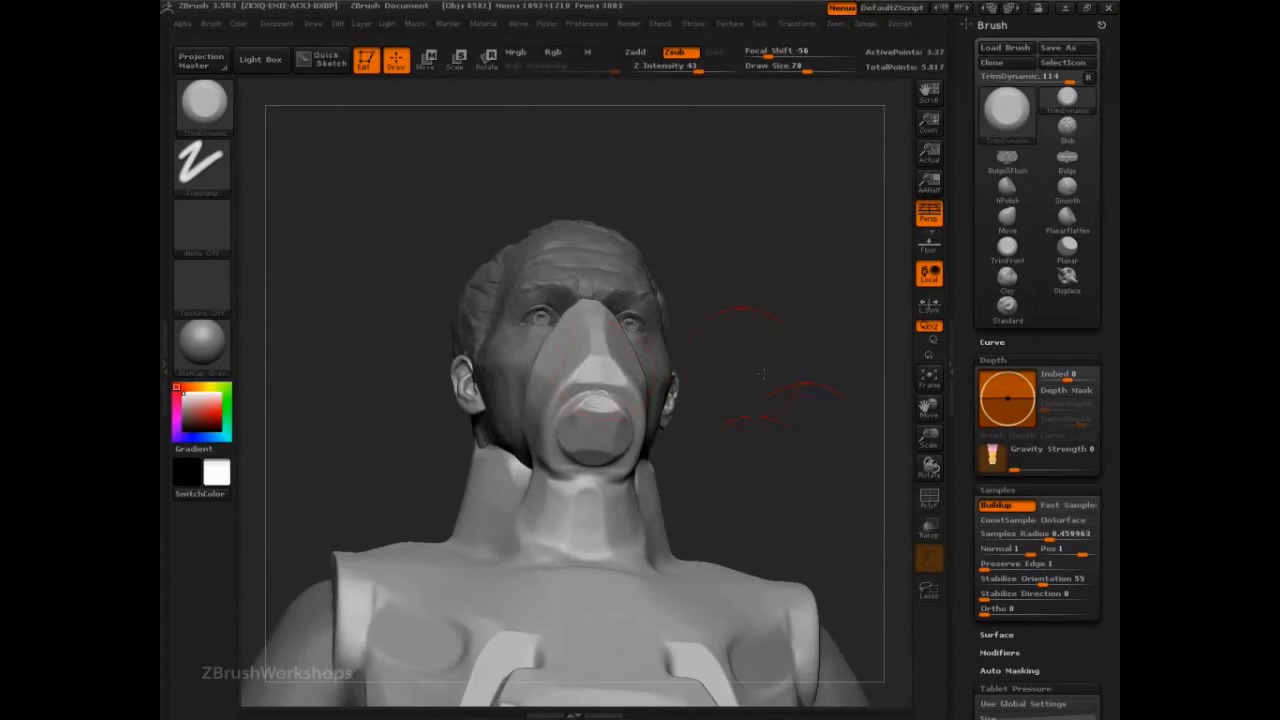
{"action": "left_click_drag", "start_coordinate": [762, 373], "coordinate": [803, 455]}
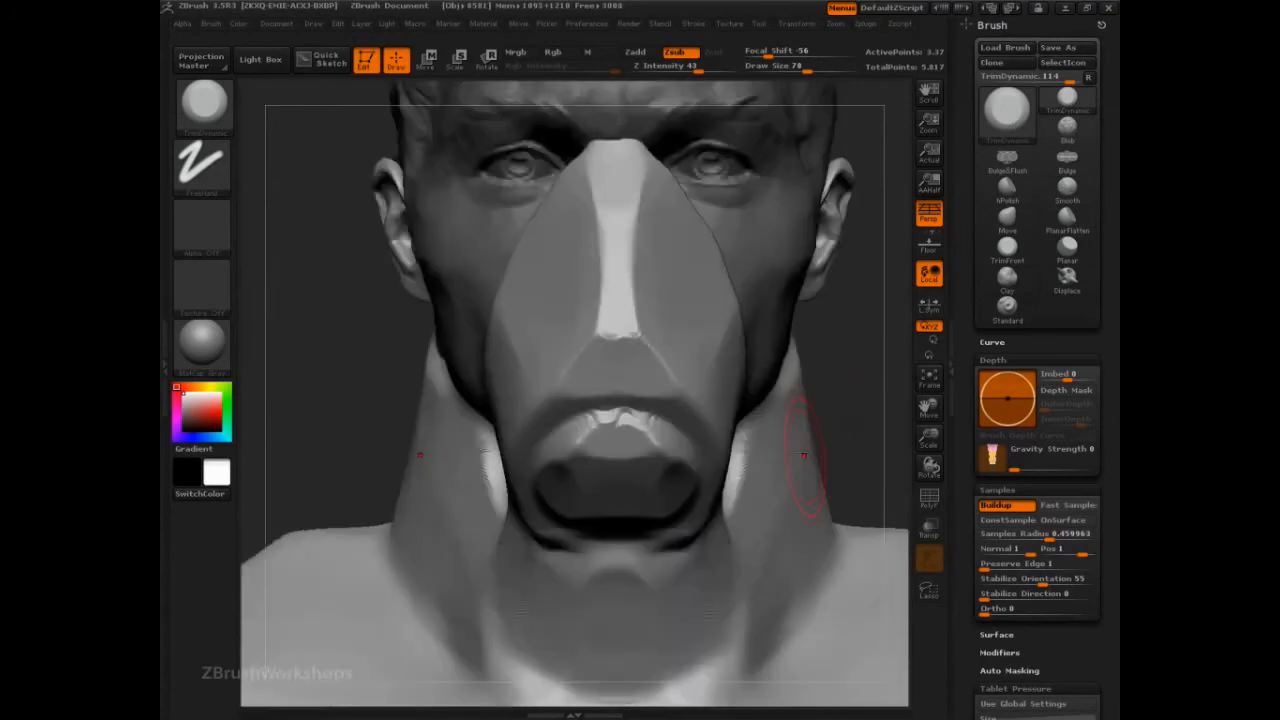
{"action": "key", "text": "b"}
{"action": "key", "text": "t"}
{"action": "key", "text": "f"}
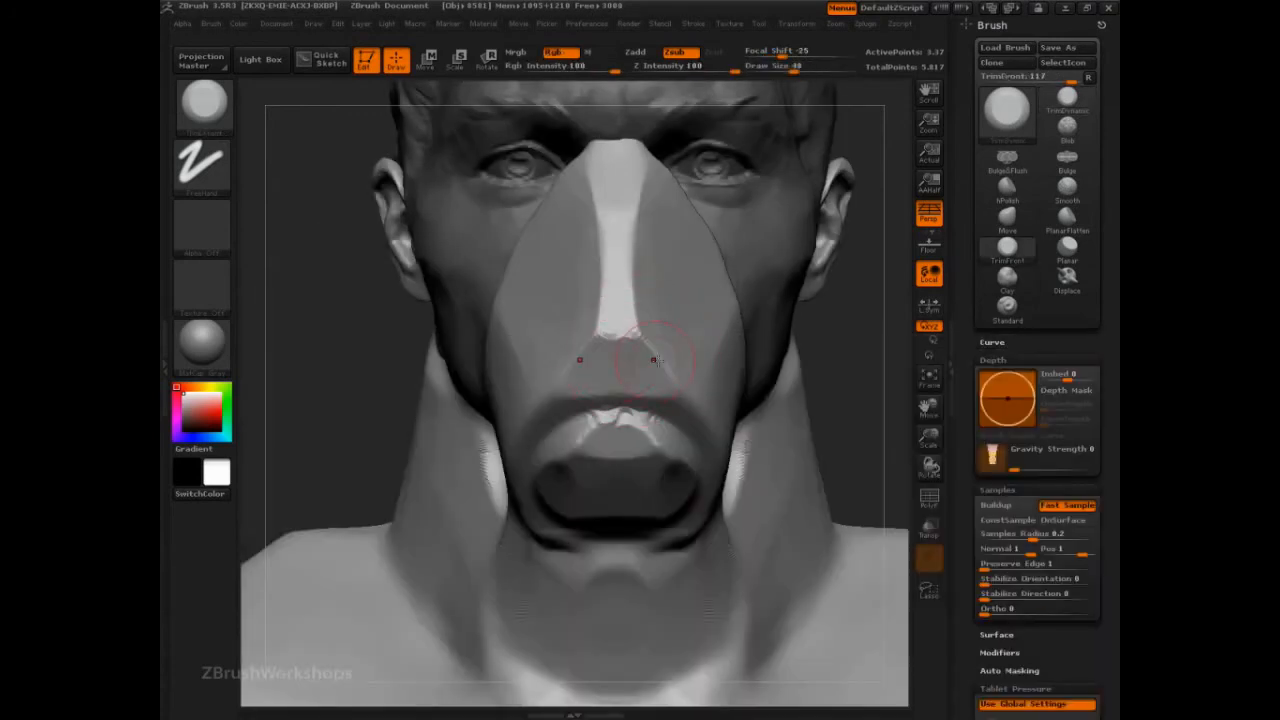
{"action": "left_click_drag", "start_coordinate": [653, 360], "coordinate": [642, 378]}
{"action": "mouse_move", "coordinate": [845, 364]}
{"action": "left_mouse_down", "text": "alt"}
{"action": "mouse_move", "coordinate": [830, 340]}
{"action": "mouse_move", "coordinate": [774, 369]}
{"action": "mouse_move", "coordinate": [431, 423]}
{"action": "mouse_move", "coordinate": [322, 383]}
{"action": "mouse_move", "coordinate": [366, 434]}
{"action": "mouse_move", "coordinate": [794, 423]}
{"action": "mouse_move", "coordinate": [655, 460]}
{"action": "mouse_move", "coordinate": [645, 441]}
{"action": "left_mouse_up", "text": "alt"}
{"action": "mouse_move", "coordinate": [805, 401]}
{"action": "left_mouse_down"}
{"action": "mouse_move", "coordinate": [823, 346]}
{"action": "mouse_move", "coordinate": [774, 440]}
{"action": "mouse_move", "coordinate": [750, 427]}
{"action": "left_mouse_up"}
{"action": "left_click_drag", "start_coordinate": [650, 448], "coordinate": [645, 437], "text": "ctrl"}
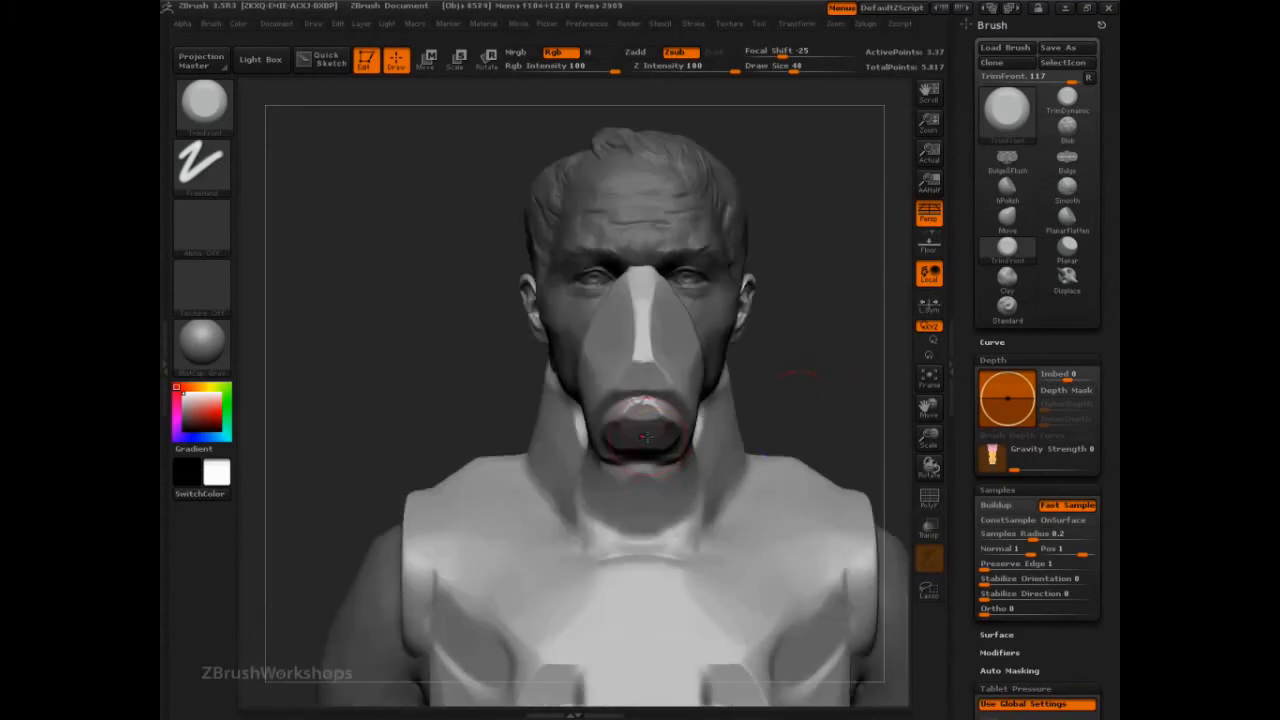
Step: Flatten the mask's cheek and nose-side planes with the Planar brush, setting the Draw Size to 97
{"action": "mouse_move", "coordinate": [805, 392]}
{"action": "left_mouse_down"}
{"action": "mouse_move", "coordinate": [560, 434]}
{"action": "mouse_move", "coordinate": [478, 430]}
{"action": "left_mouse_up"}
{"action": "left_click_drag", "start_coordinate": [414, 380], "coordinate": [515, 386]}
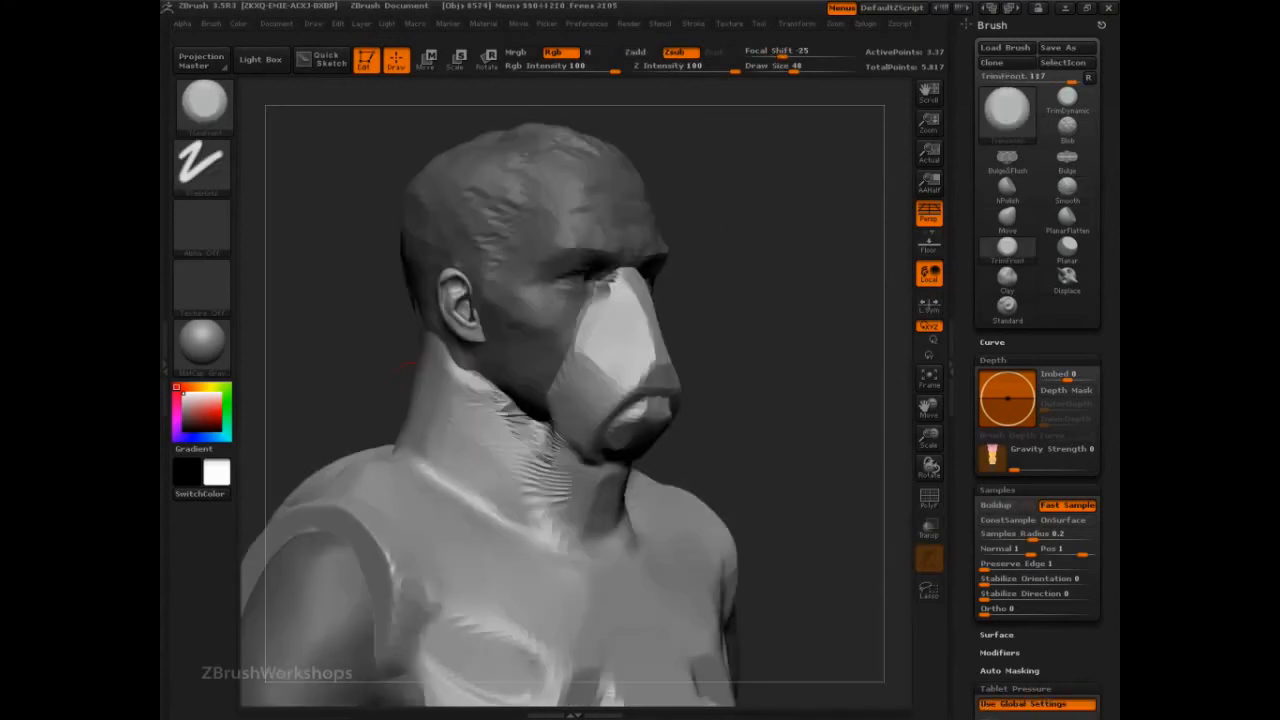
{"action": "key", "text": "b"}
{"action": "key", "text": "p"}
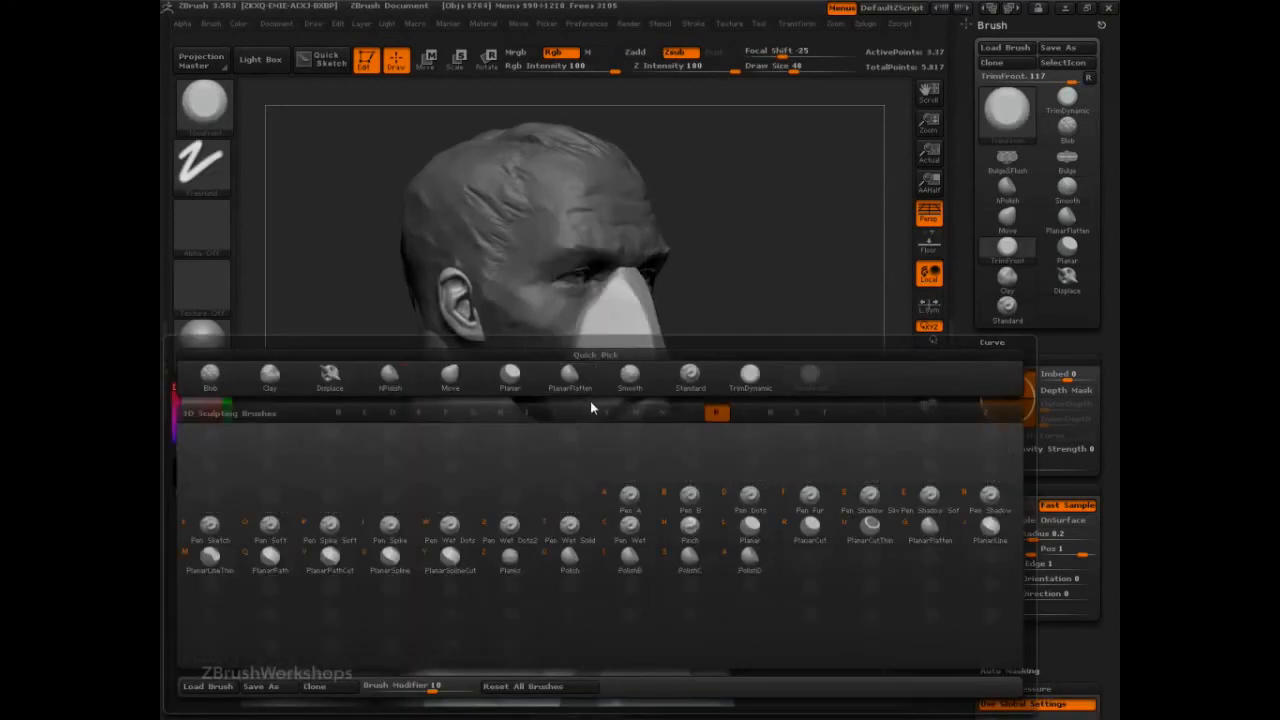
{"action": "left_click", "coordinate": [751, 533]}
{"action": "left_click_drag", "start_coordinate": [760, 342], "coordinate": [748, 410], "text": "alt"}
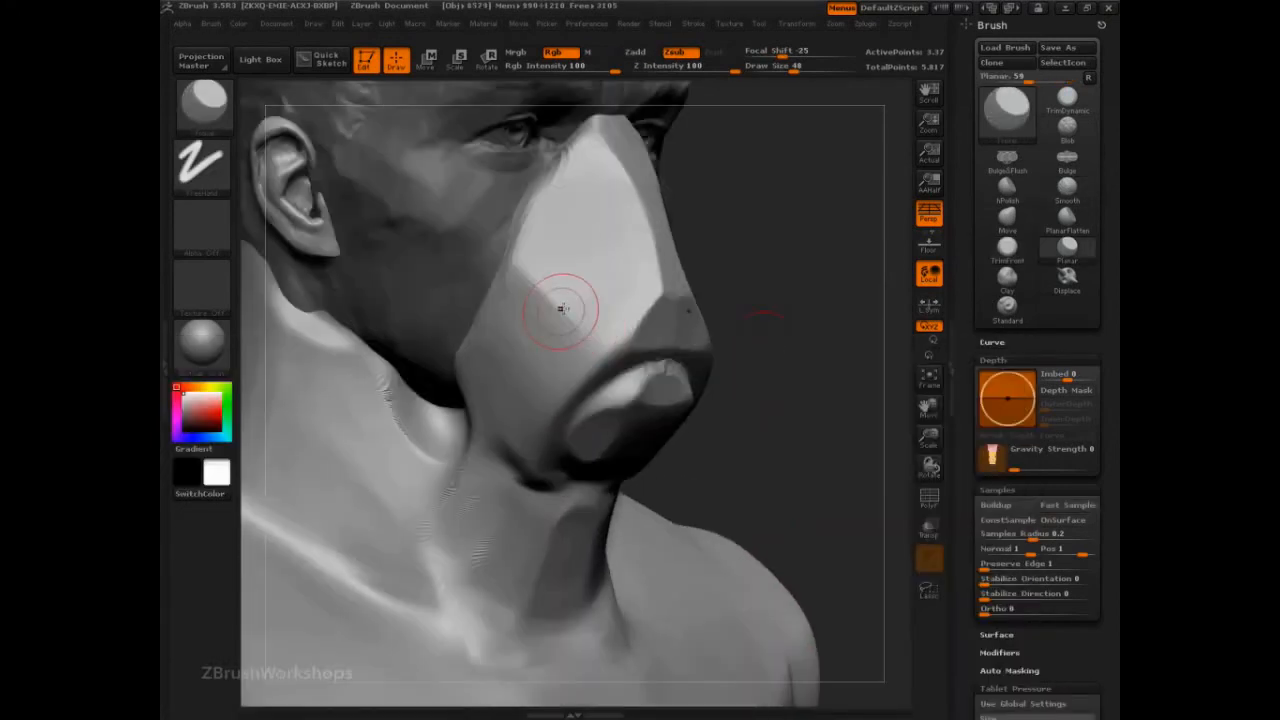
{"action": "key", "text": "s"}
{"action": "left_click_drag", "start_coordinate": [560, 309], "coordinate": [581, 309]}
{"action": "left_click_drag", "start_coordinate": [668, 318], "coordinate": [660, 250]}
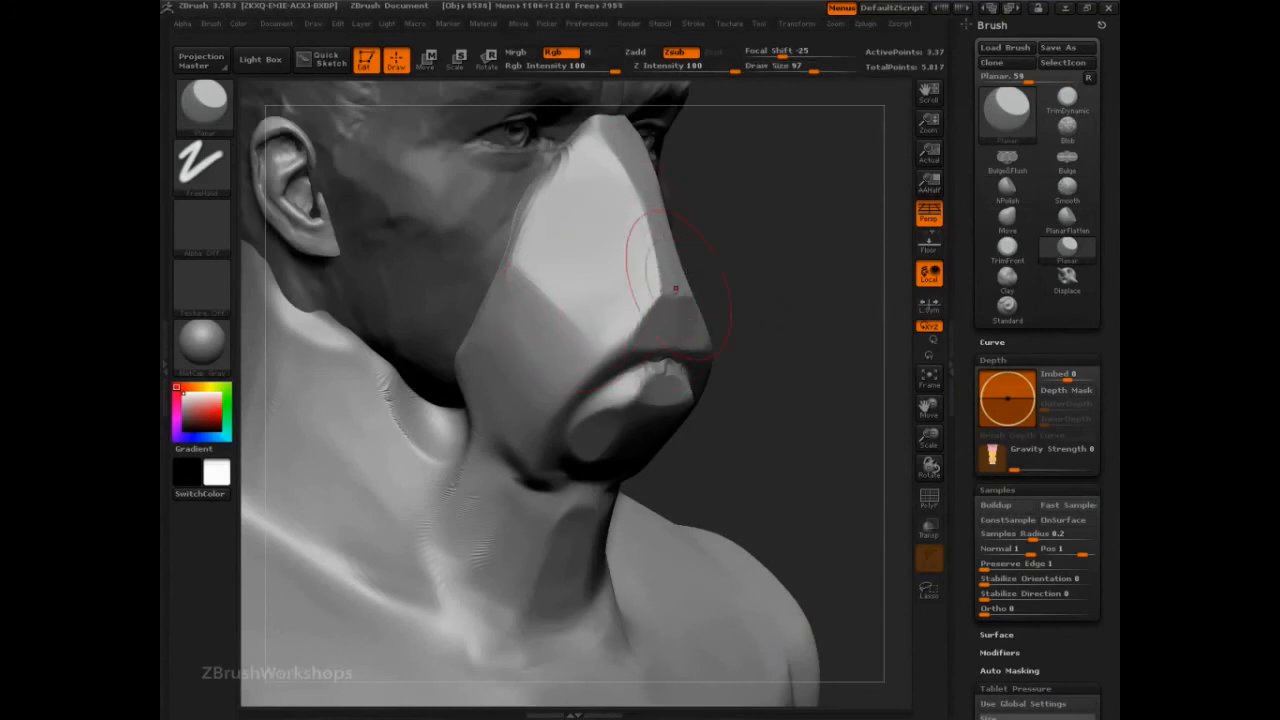
Step: Cut flat facets into the mask's nose bridge, tip and cheek with the PlanarCut brush, undoing the last round cut on the cheek
{"action": "key", "text": "b"}
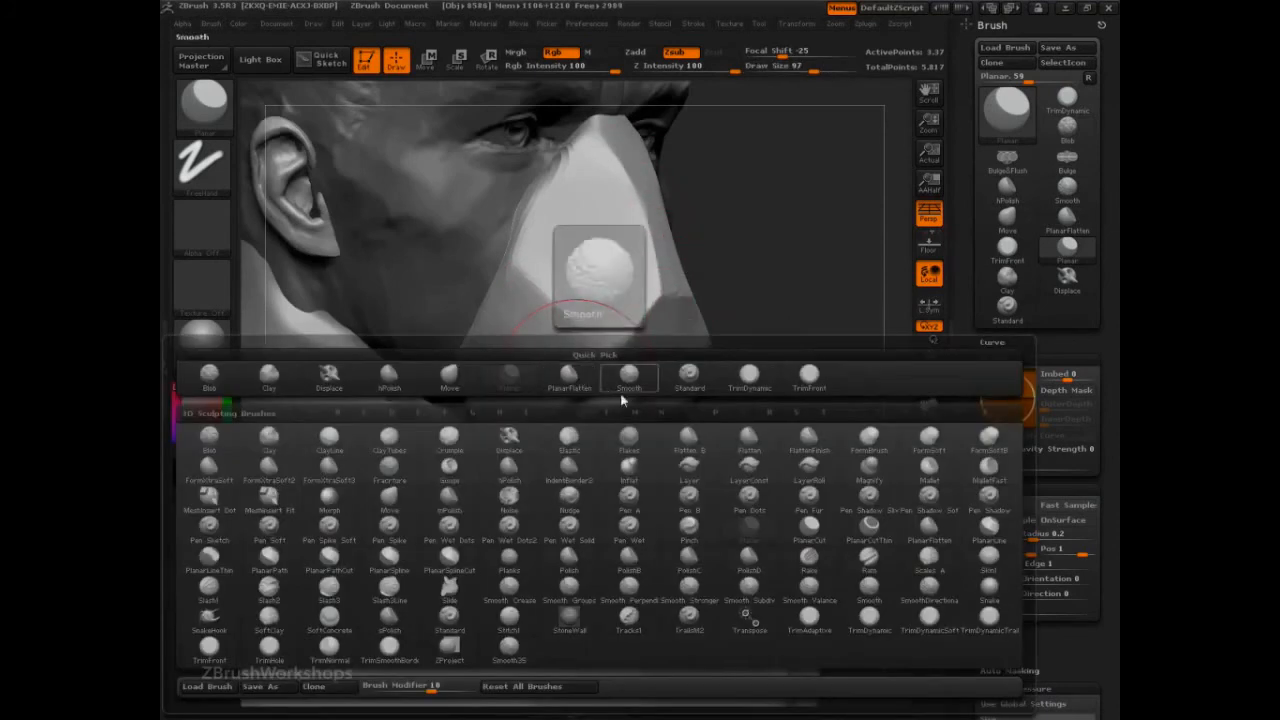
{"action": "left_click", "coordinate": [810, 537]}
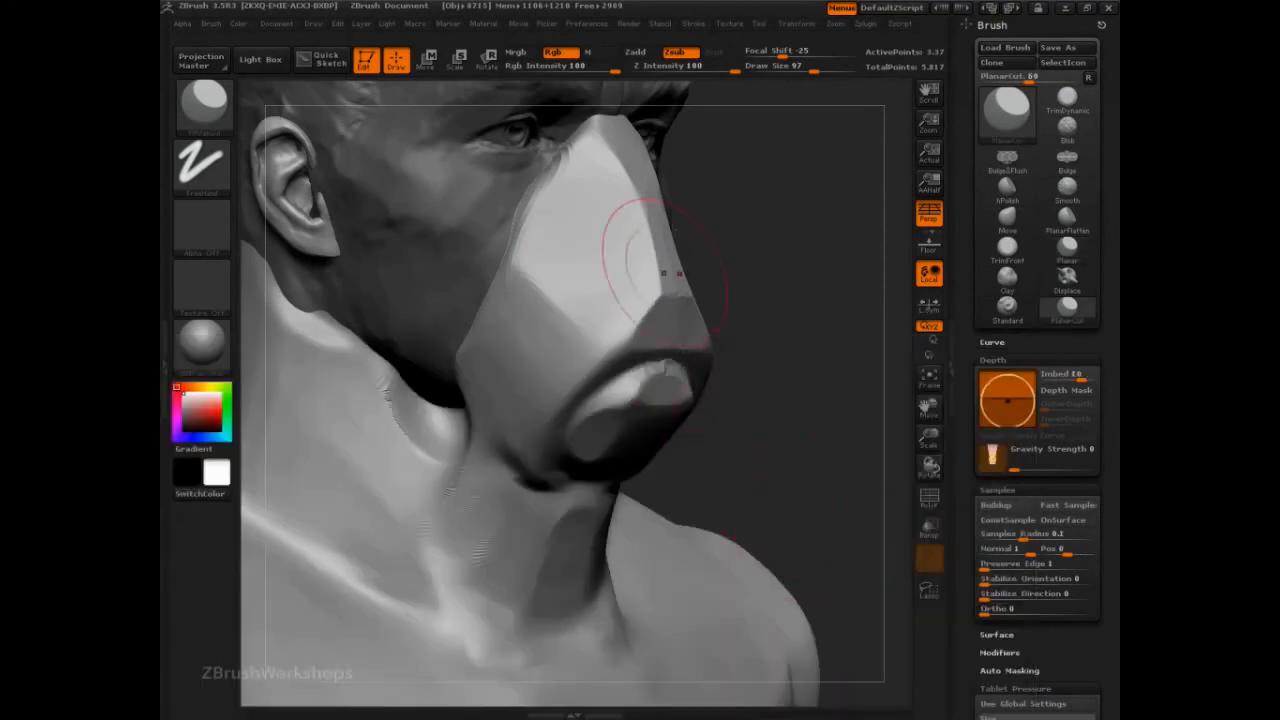
{"action": "left_click", "coordinate": [212, 24]}
{"action": "left_click", "coordinate": [209, 44]}
{"action": "left_click_drag", "start_coordinate": [625, 137], "coordinate": [644, 188]}
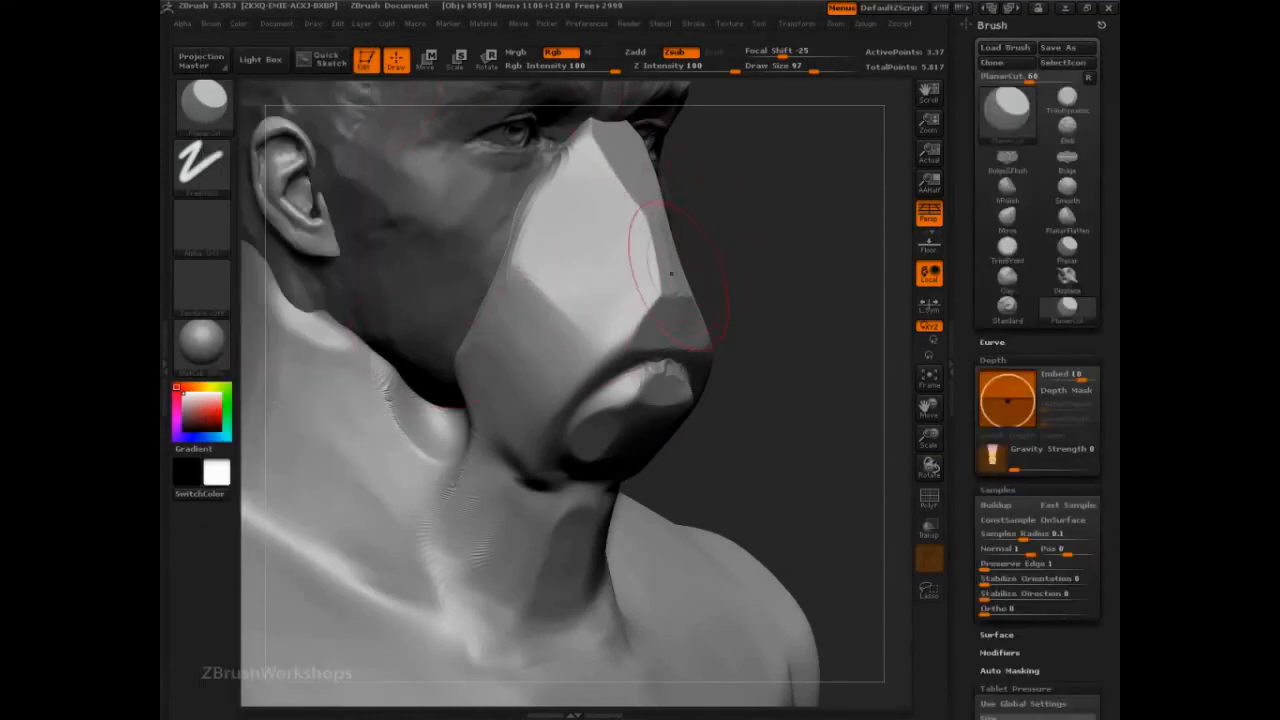
{"action": "left_click_drag", "start_coordinate": [671, 273], "coordinate": [657, 330]}
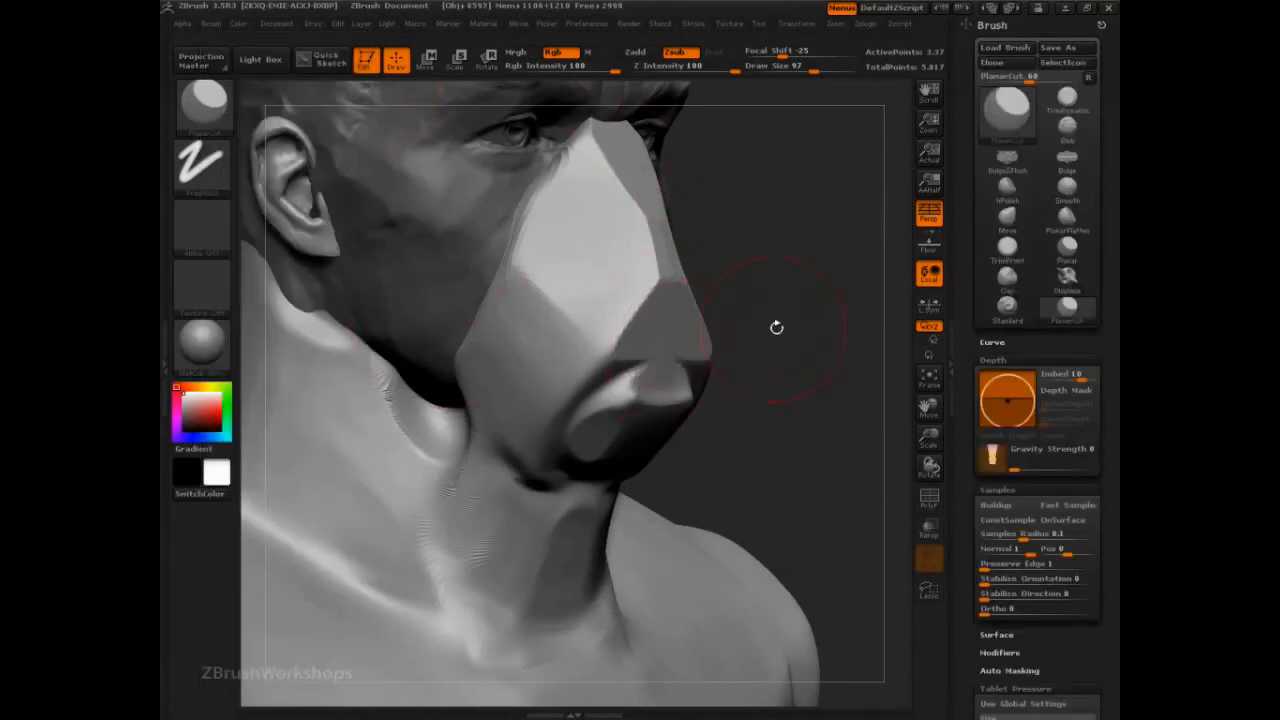
{"action": "left_click_drag", "start_coordinate": [629, 257], "coordinate": [591, 323]}
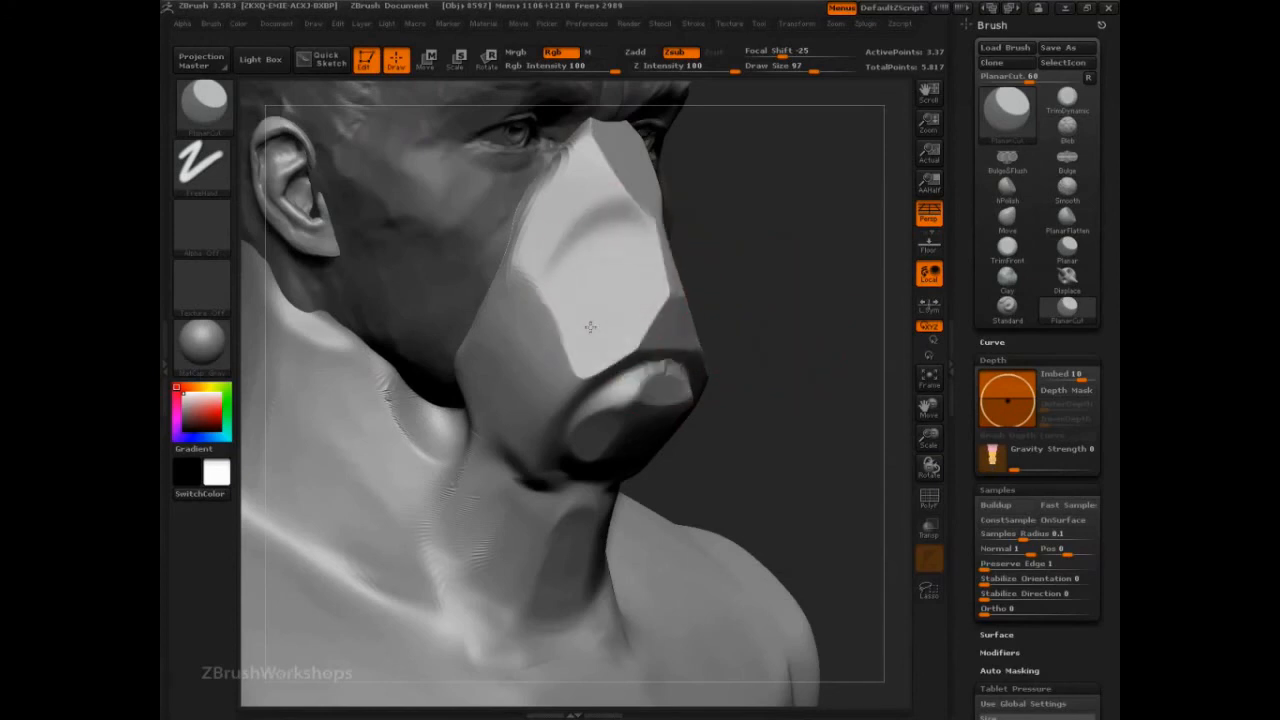
{"action": "mouse_move", "coordinate": [629, 228]}
{"action": "left_mouse_down"}
{"action": "mouse_move", "coordinate": [563, 264]}
{"action": "mouse_move", "coordinate": [643, 261]}
{"action": "left_mouse_up"}
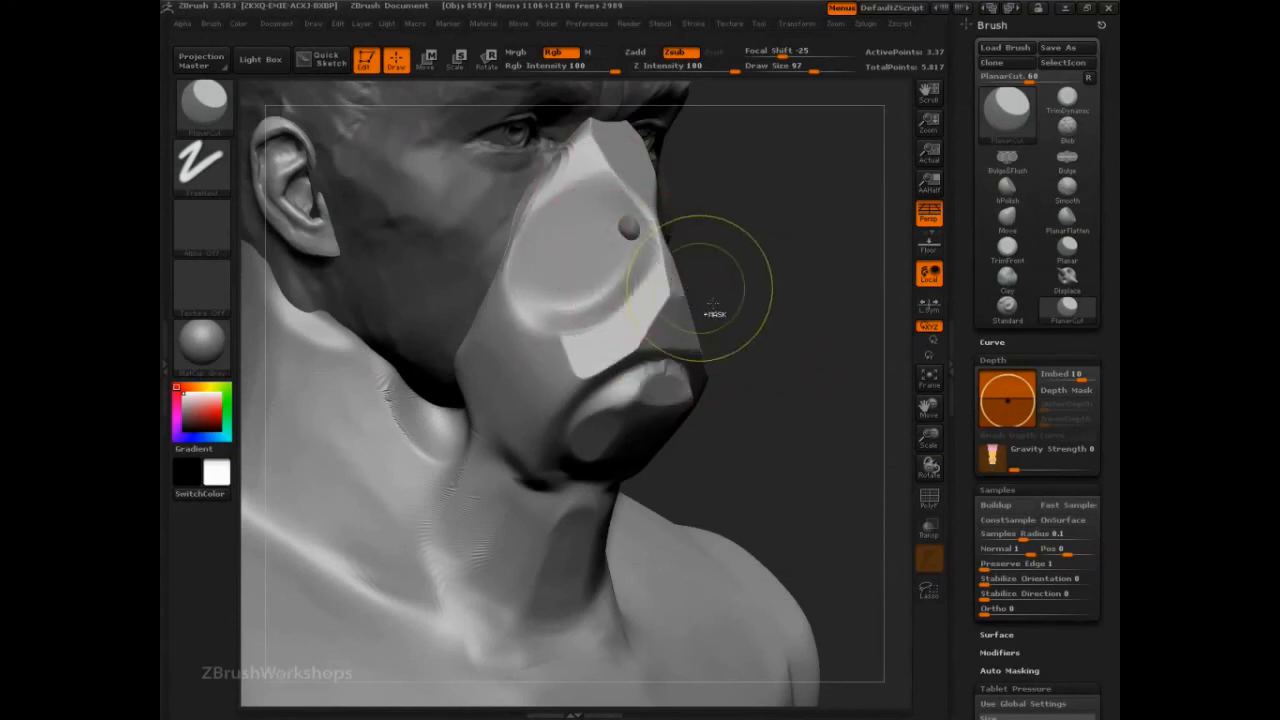
{"action": "key", "text": "ctrl+z"}
Step: Try cutting large flat planes into both sides of the upper chest with the PlanarCut brush
{"action": "mouse_move", "coordinate": [811, 363]}
{"action": "left_mouse_down", "text": "alt"}
{"action": "mouse_move", "coordinate": [720, 256]}
{"action": "mouse_move", "coordinate": [640, 290]}
{"action": "left_mouse_up", "text": "alt"}
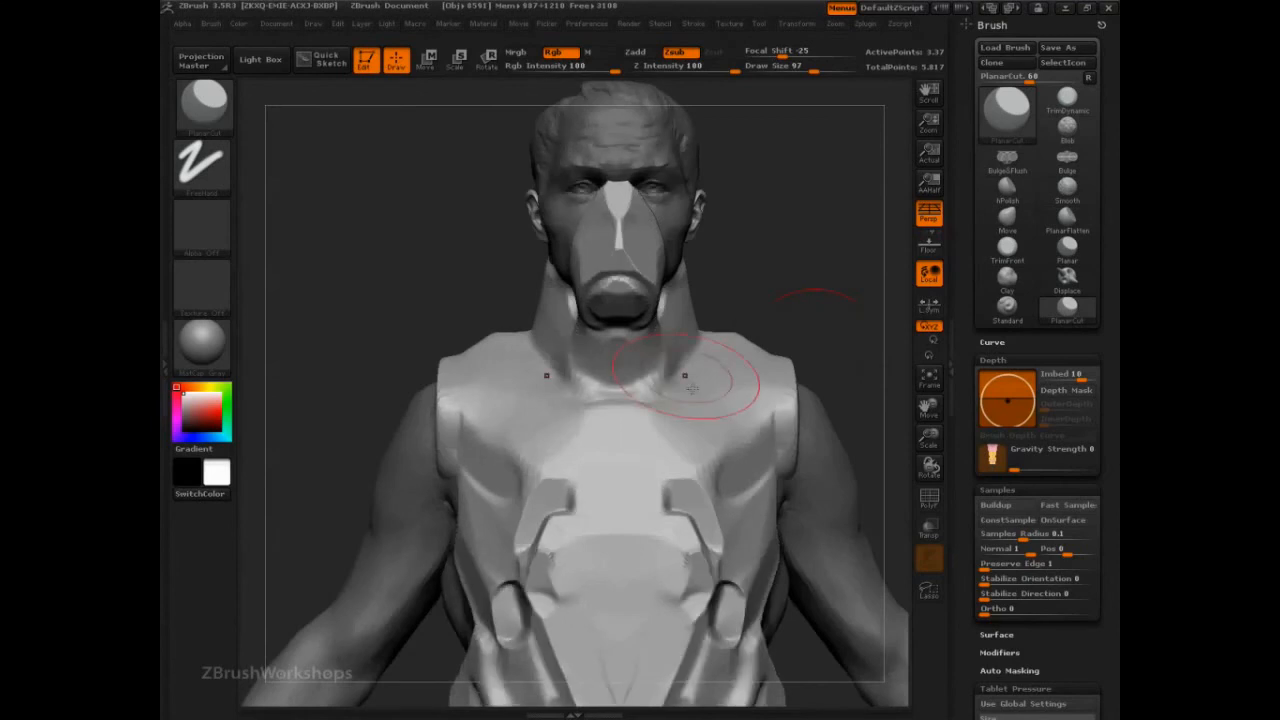
{"action": "left_click_drag", "start_coordinate": [724, 407], "coordinate": [700, 428]}
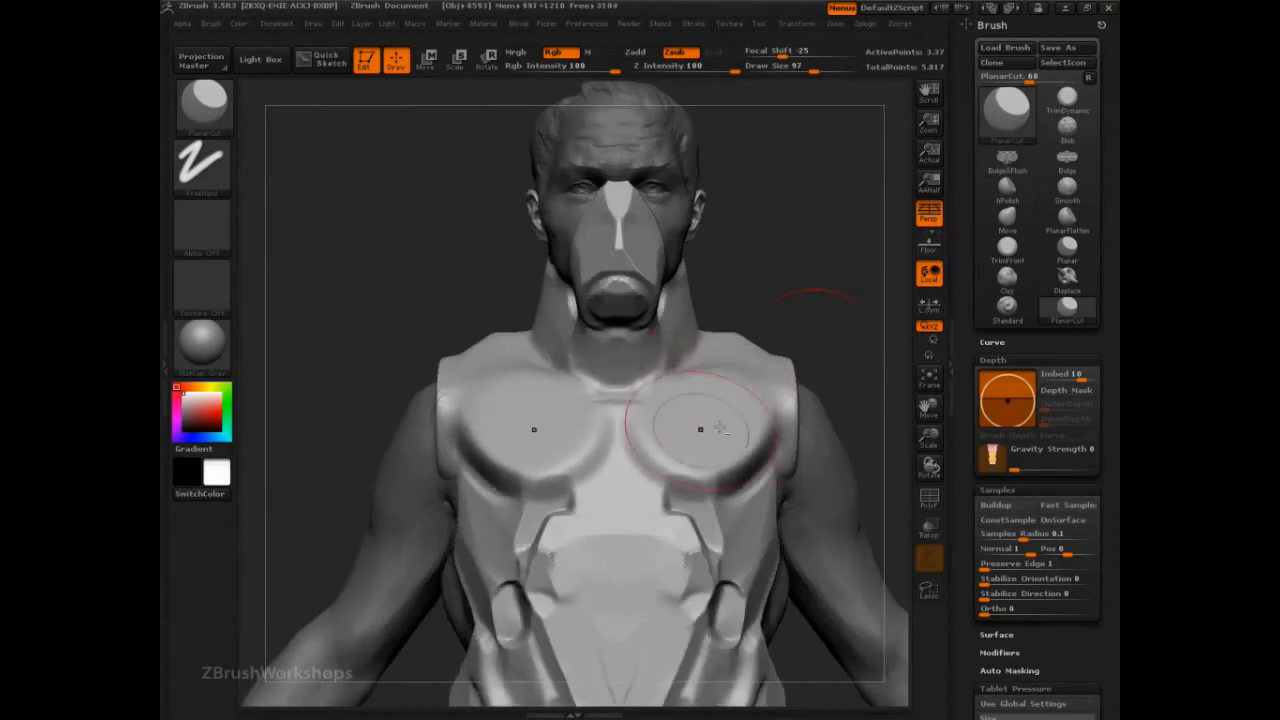
{"action": "key", "text": "ctrl+z"}
{"action": "left_click_drag", "start_coordinate": [507, 407], "coordinate": [533, 450]}
{"action": "key", "text": "ctrl+z"}
Step: Cut recessed planes into the vest's central chest and side waist with the PlanarCut brush at Draw Size 51
{"action": "key", "text": "s"}
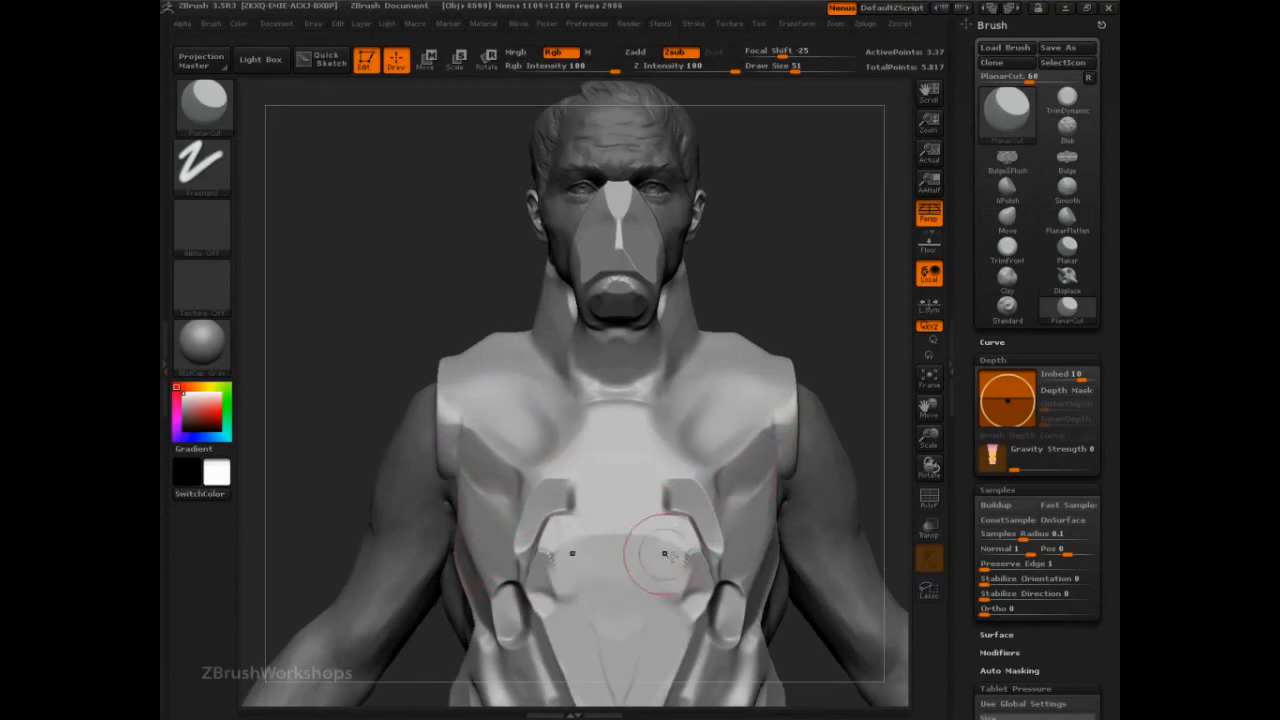
{"action": "mouse_move", "coordinate": [657, 543]}
{"action": "left_mouse_down"}
{"action": "mouse_move", "coordinate": [672, 566]}
{"action": "mouse_move", "coordinate": [695, 544]}
{"action": "mouse_move", "coordinate": [656, 598]}
{"action": "left_mouse_up"}
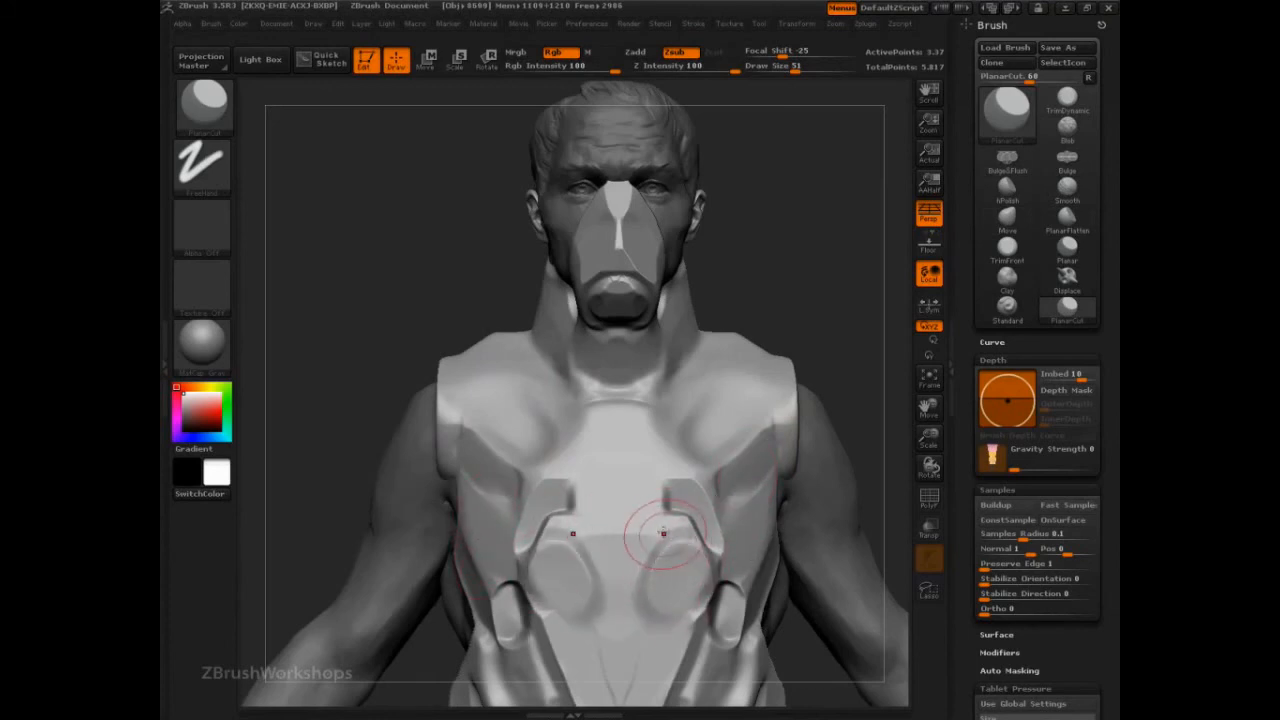
{"action": "left_click_drag", "start_coordinate": [663, 534], "coordinate": [633, 512]}
{"action": "mouse_move", "coordinate": [834, 340]}
{"action": "left_mouse_down", "text": "alt"}
{"action": "mouse_move", "coordinate": [791, 294]}
{"action": "mouse_move", "coordinate": [840, 369]}
{"action": "mouse_move", "coordinate": [777, 337]}
{"action": "mouse_move", "coordinate": [829, 322]}
{"action": "left_mouse_up", "text": "alt"}
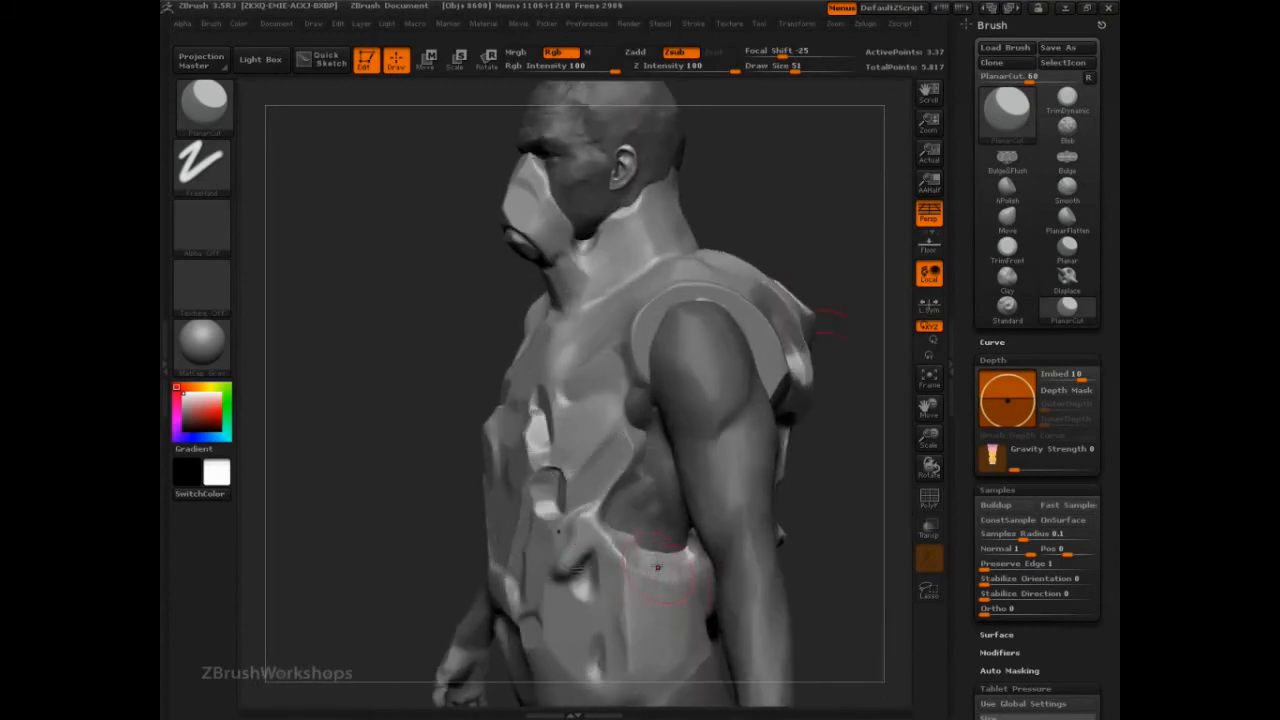
{"action": "mouse_move", "coordinate": [629, 541]}
{"action": "left_mouse_down"}
{"action": "mouse_move", "coordinate": [690, 570]}
{"action": "mouse_move", "coordinate": [681, 585]}
{"action": "mouse_move", "coordinate": [697, 566]}
{"action": "mouse_move", "coordinate": [630, 548]}
{"action": "left_mouse_up"}
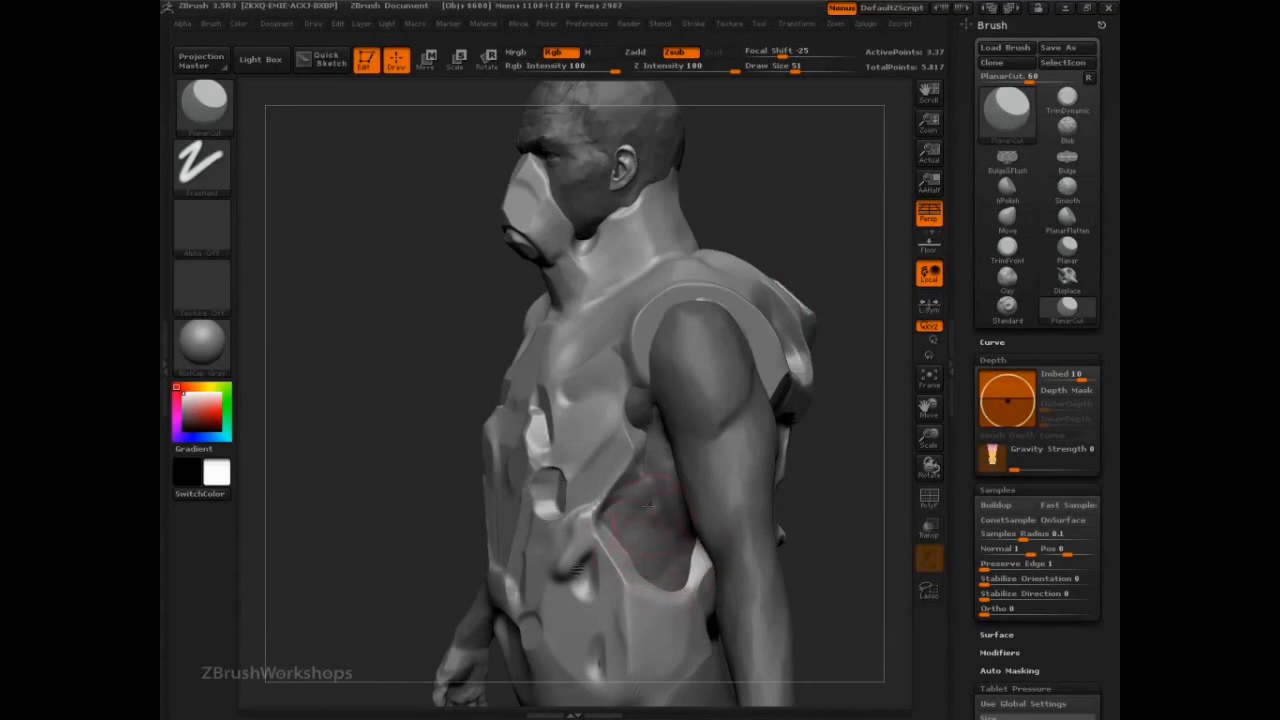
Step: Polish the mask's cheek planes into one smooth surface with the hPolish brush, setting the Draw Size to 113
{"action": "key", "text": "b"}
{"action": "key", "text": "h"}
{"action": "key", "text": "p"}
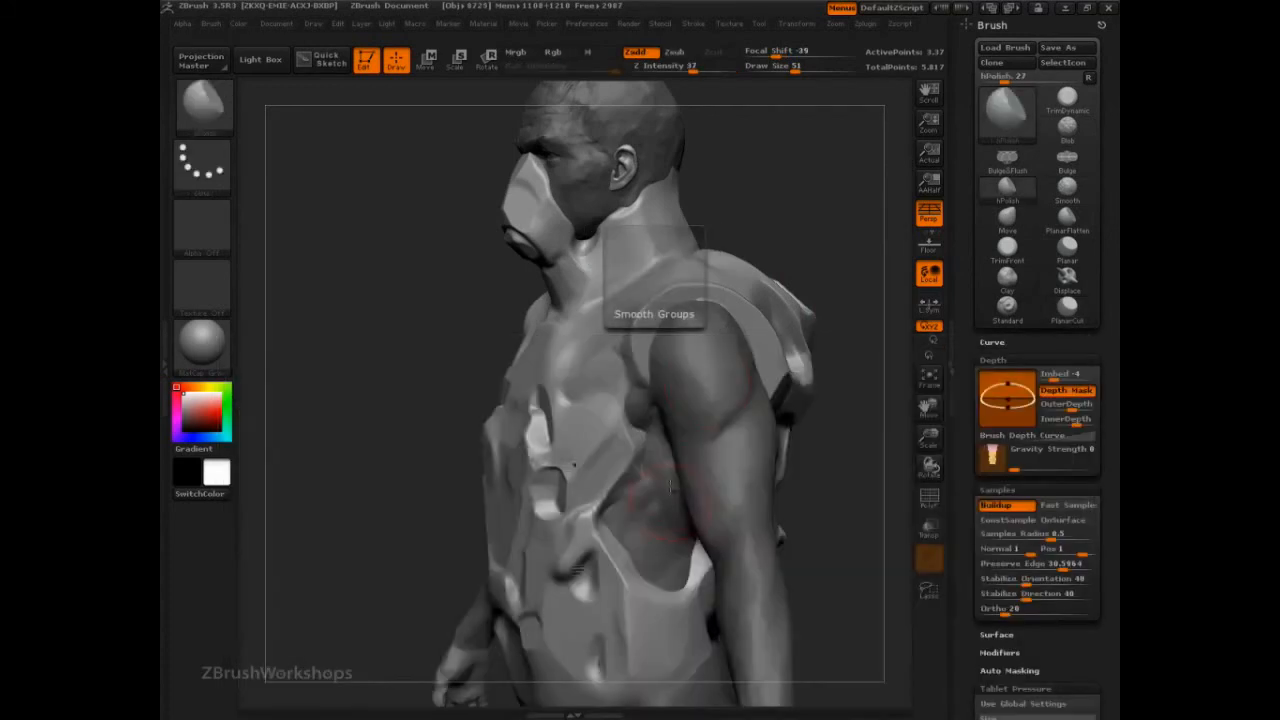
{"action": "mouse_move", "coordinate": [817, 268]}
{"action": "left_mouse_down"}
{"action": "mouse_move", "coordinate": [857, 241]}
{"action": "mouse_move", "coordinate": [840, 500]}
{"action": "left_mouse_up"}
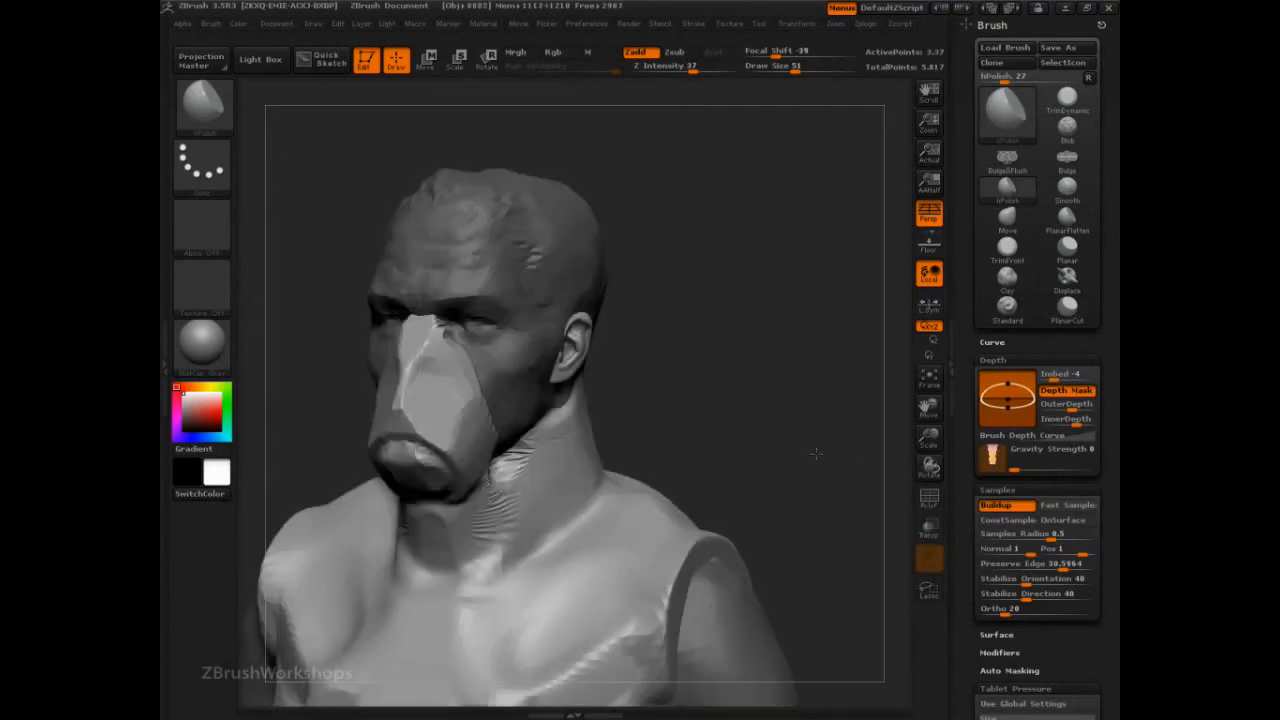
{"action": "mouse_move", "coordinate": [840, 440]}
{"action": "left_mouse_down"}
{"action": "mouse_move", "coordinate": [803, 434]}
{"action": "mouse_move", "coordinate": [803, 284]}
{"action": "mouse_move", "coordinate": [877, 337]}
{"action": "mouse_move", "coordinate": [900, 325]}
{"action": "left_mouse_up"}
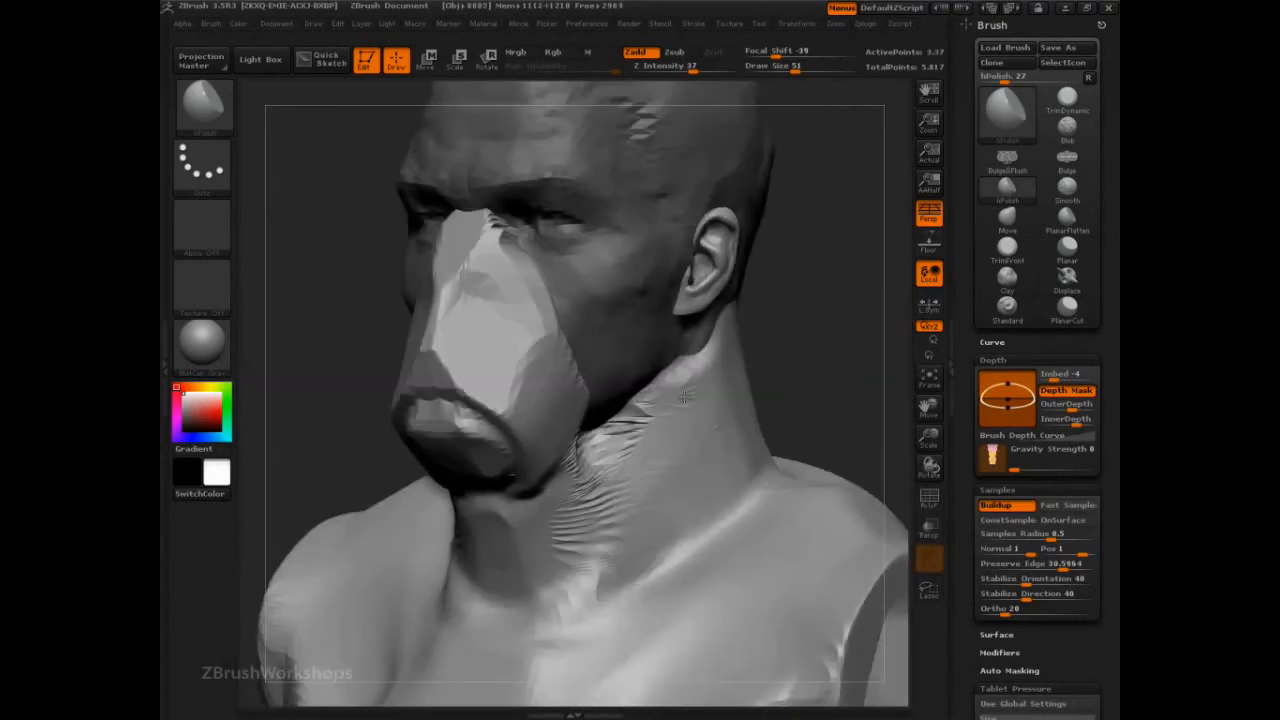
{"action": "key", "text": "s"}
{"action": "mouse_move", "coordinate": [523, 386]}
{"action": "left_mouse_down"}
{"action": "mouse_move", "coordinate": [546, 386]}
{"action": "mouse_move", "coordinate": [519, 384]}
{"action": "left_mouse_up"}
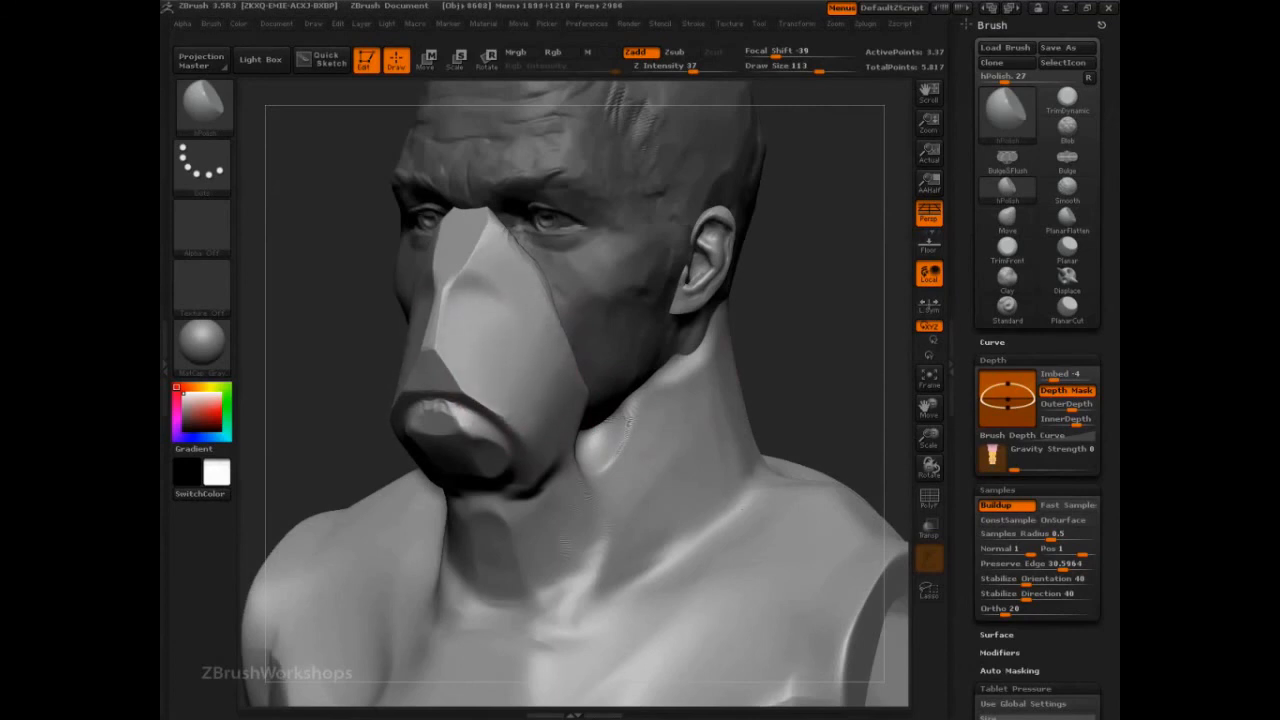
{"action": "left_click_drag", "start_coordinate": [778, 340], "coordinate": [858, 338]}
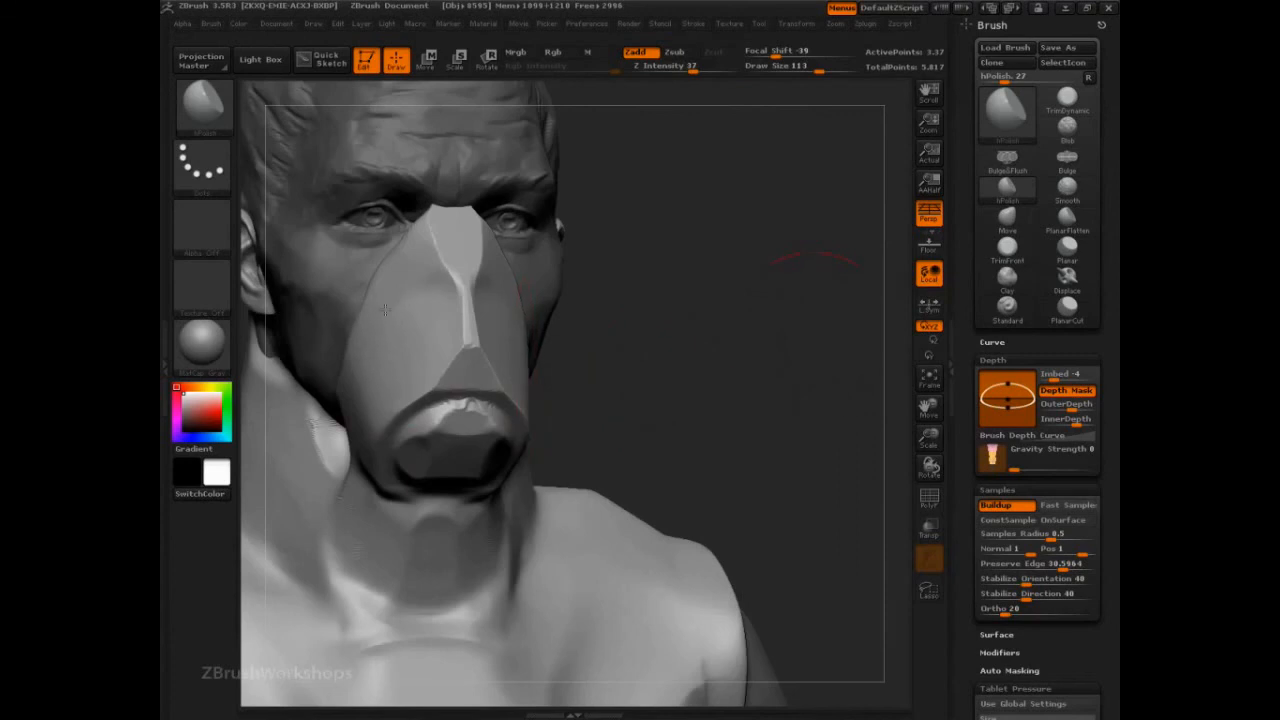
{"action": "left_click_drag", "start_coordinate": [563, 481], "coordinate": [546, 340], "text": "alt"}
{"action": "left_click_drag", "start_coordinate": [697, 431], "coordinate": [870, 325], "text": "alt"}
{"action": "left_click_drag", "start_coordinate": [750, 395], "coordinate": [558, 523]}
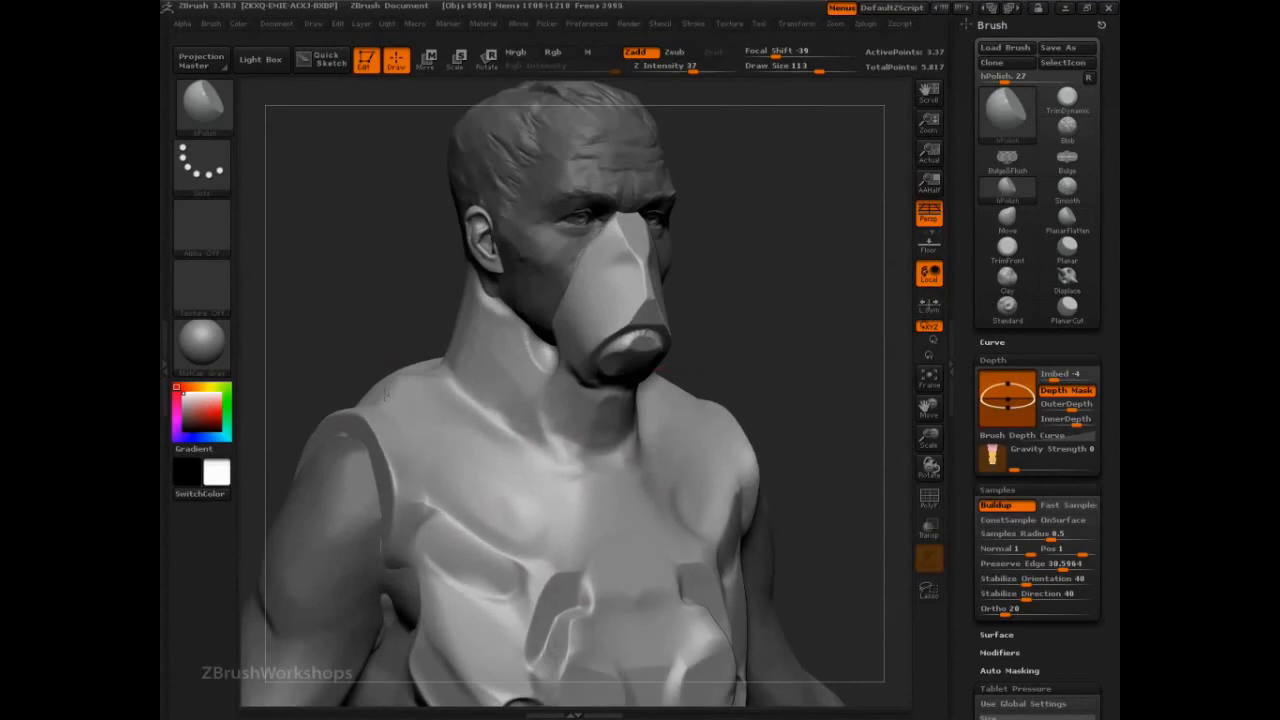
Step: Polish the vest's shoulder and upper chest planes with the hPolish brush, blending them with the Smooth brush
{"action": "left_click_drag", "start_coordinate": [348, 310], "coordinate": [390, 389]}
{"action": "mouse_move", "coordinate": [397, 380]}
{"action": "left_mouse_down"}
{"action": "mouse_move", "coordinate": [343, 368]}
{"action": "mouse_move", "coordinate": [386, 364]}
{"action": "mouse_move", "coordinate": [370, 364]}
{"action": "mouse_move", "coordinate": [378, 318]}
{"action": "mouse_move", "coordinate": [336, 318]}
{"action": "left_mouse_up"}
{"action": "mouse_move", "coordinate": [762, 424]}
{"action": "left_mouse_down"}
{"action": "mouse_move", "coordinate": [666, 391]}
{"action": "mouse_move", "coordinate": [763, 469]}
{"action": "mouse_move", "coordinate": [552, 414]}
{"action": "left_mouse_up"}
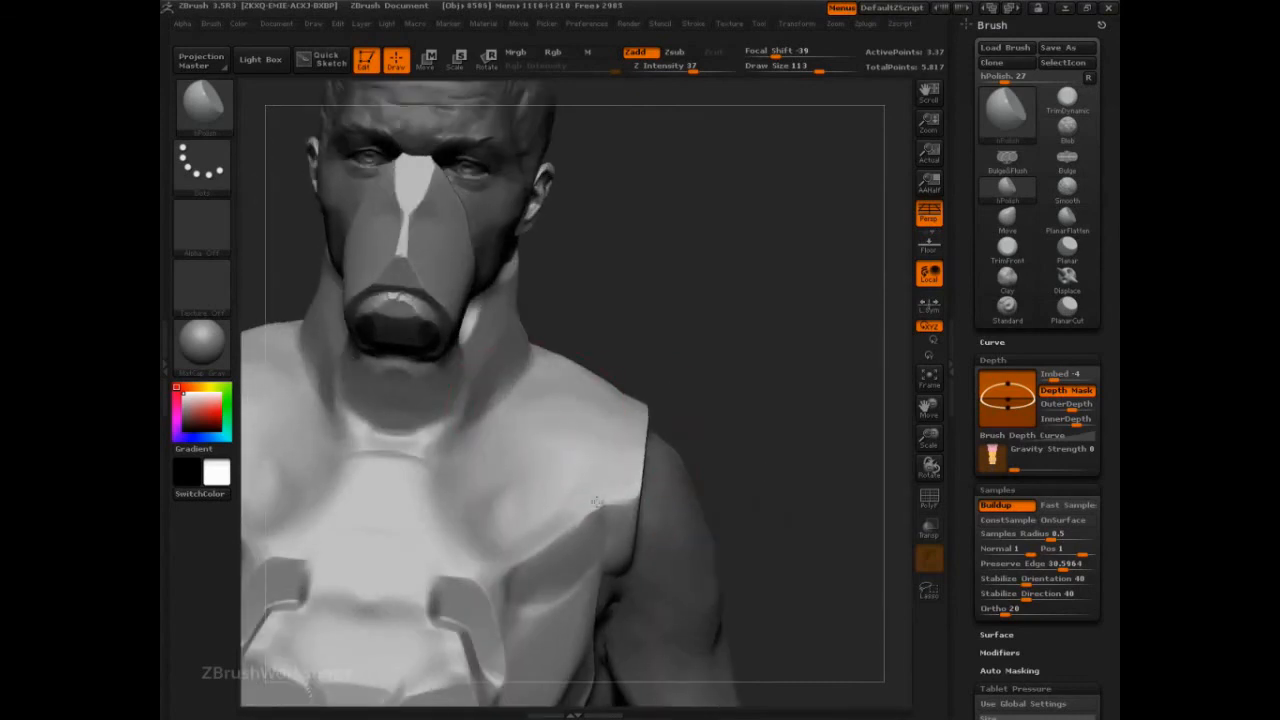
{"action": "key", "text": "shift"}
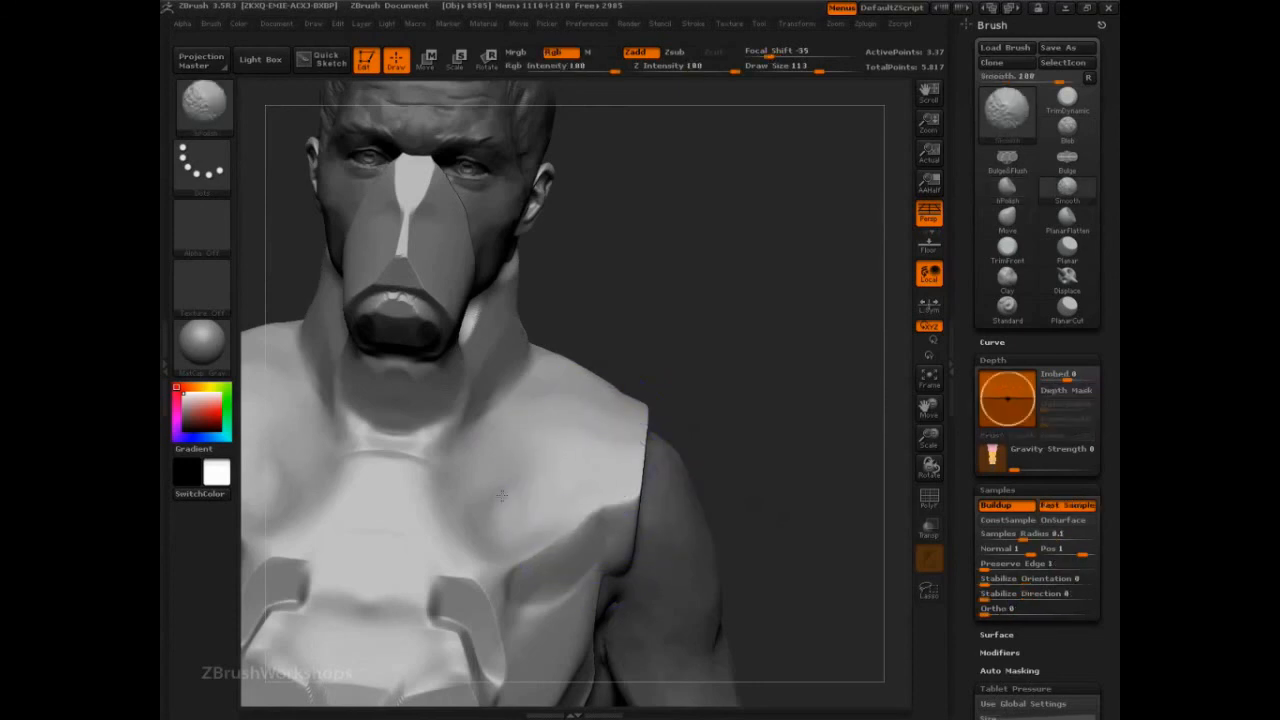
{"action": "mouse_move", "coordinate": [792, 447]}
{"action": "left_mouse_down", "text": "alt"}
{"action": "mouse_move", "coordinate": [680, 366]}
{"action": "mouse_move", "coordinate": [780, 431]}
{"action": "mouse_move", "coordinate": [785, 530]}
{"action": "left_mouse_up", "text": "alt"}
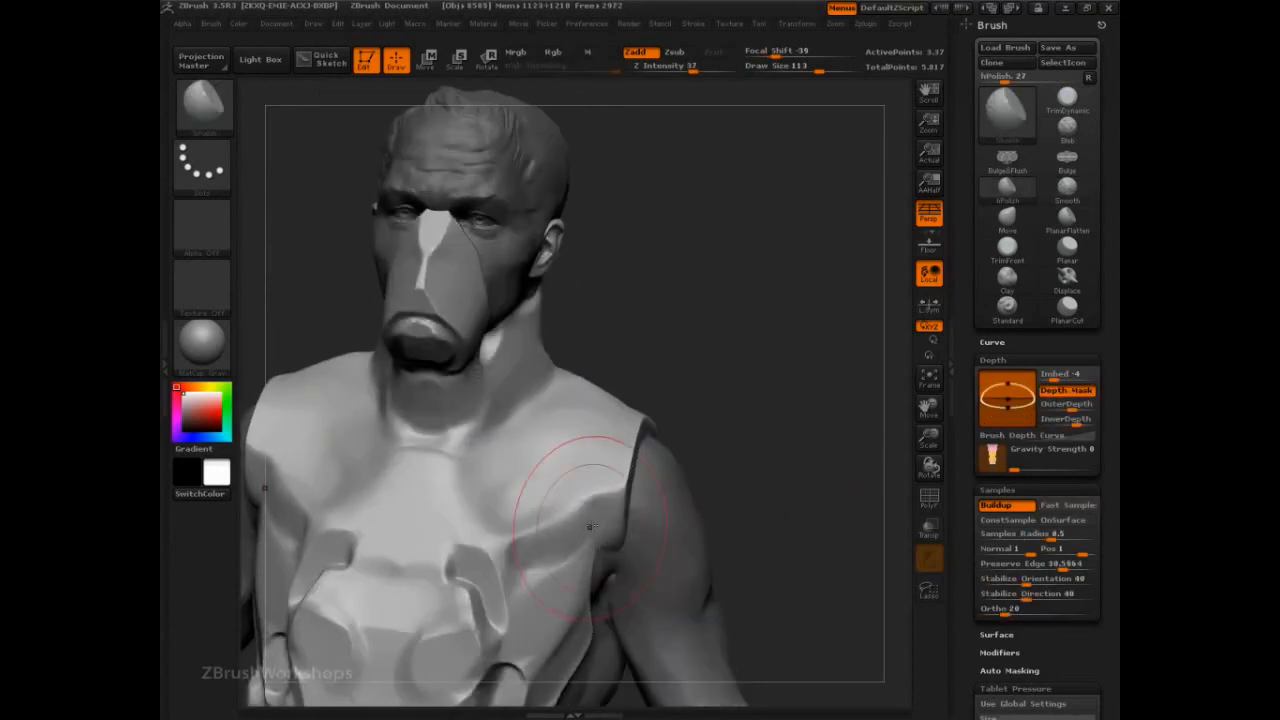
{"action": "mouse_move", "coordinate": [586, 512]}
{"action": "left_mouse_down"}
{"action": "mouse_move", "coordinate": [553, 536]}
{"action": "mouse_move", "coordinate": [612, 482]}
{"action": "left_mouse_up"}
Step: Examine the soldier's reworked vest and face mask planes from the front and both sides
{"action": "mouse_move", "coordinate": [750, 450]}
{"action": "left_mouse_down", "text": "alt"}
{"action": "mouse_move", "coordinate": [706, 361]}
{"action": "mouse_move", "coordinate": [758, 463]}
{"action": "mouse_move", "coordinate": [714, 366]}
{"action": "mouse_move", "coordinate": [740, 345]}
{"action": "mouse_move", "coordinate": [680, 340]}
{"action": "mouse_move", "coordinate": [793, 353]}
{"action": "mouse_move", "coordinate": [490, 538]}
{"action": "mouse_move", "coordinate": [503, 600]}
{"action": "left_mouse_up", "text": "alt"}
{"action": "mouse_move", "coordinate": [773, 413]}
{"action": "right_mouse_down", "text": "ctrl"}
{"action": "mouse_move", "coordinate": [734, 357]}
{"action": "mouse_move", "coordinate": [790, 368]}
{"action": "right_mouse_up", "text": "ctrl"}
{"action": "mouse_move", "coordinate": [774, 420]}
{"action": "left_mouse_down"}
{"action": "mouse_move", "coordinate": [490, 445]}
{"action": "mouse_move", "coordinate": [472, 492]}
{"action": "mouse_move", "coordinate": [491, 486]}
{"action": "mouse_move", "coordinate": [468, 474]}
{"action": "left_mouse_up"}
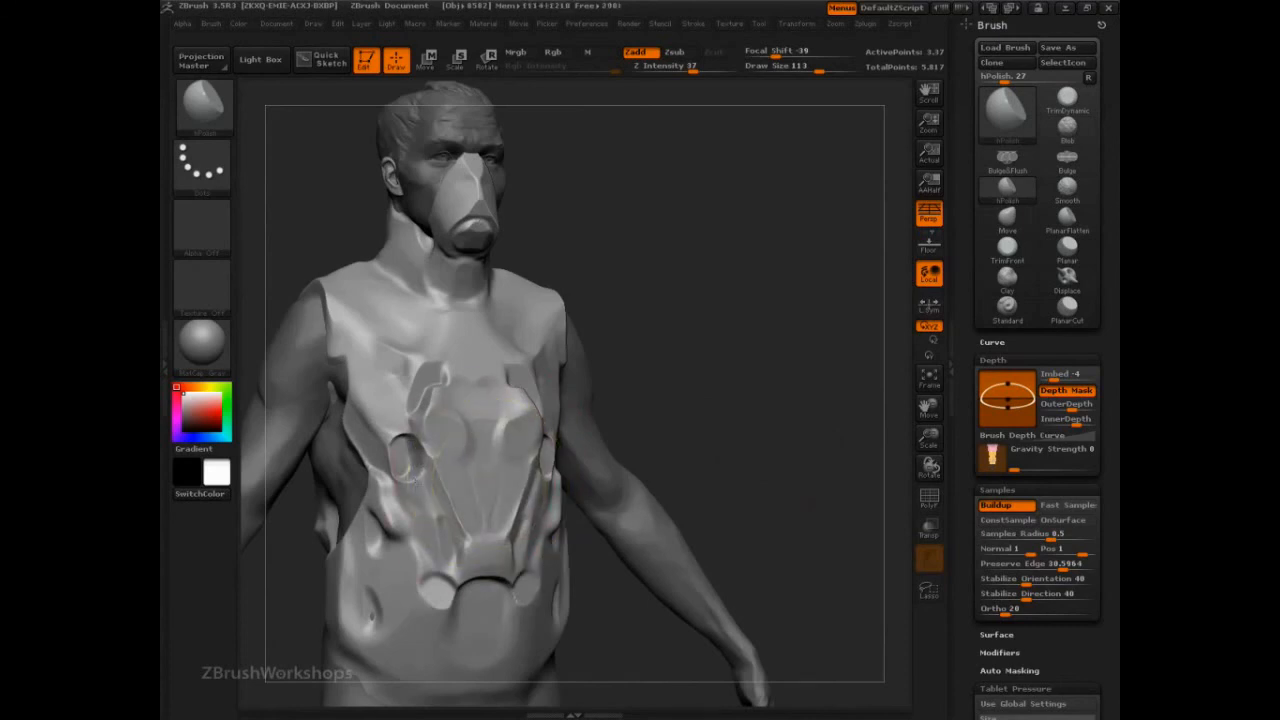
{"action": "mouse_move", "coordinate": [760, 420]}
{"action": "left_mouse_down"}
{"action": "mouse_move", "coordinate": [691, 349]}
{"action": "mouse_move", "coordinate": [755, 418]}
{"action": "mouse_move", "coordinate": [780, 480]}
{"action": "left_mouse_up"}
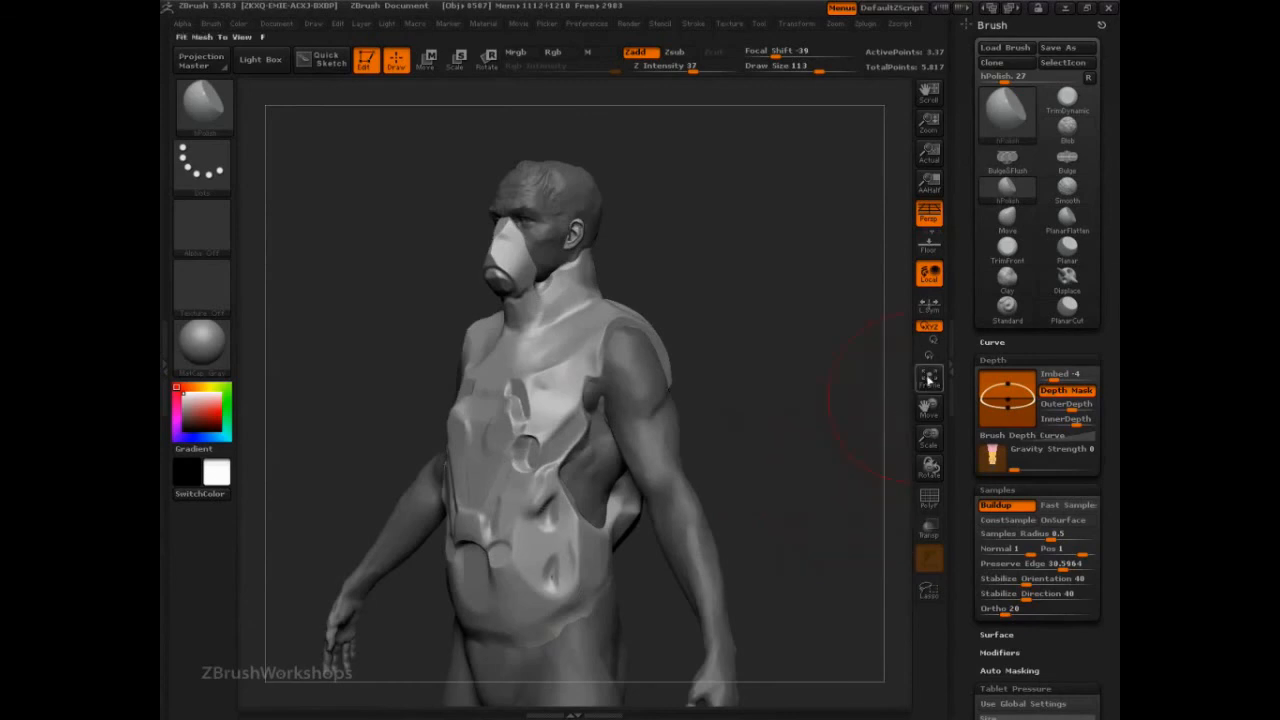
{"action": "left_click_drag", "start_coordinate": [1053, 648], "coordinate": [1057, 537]}
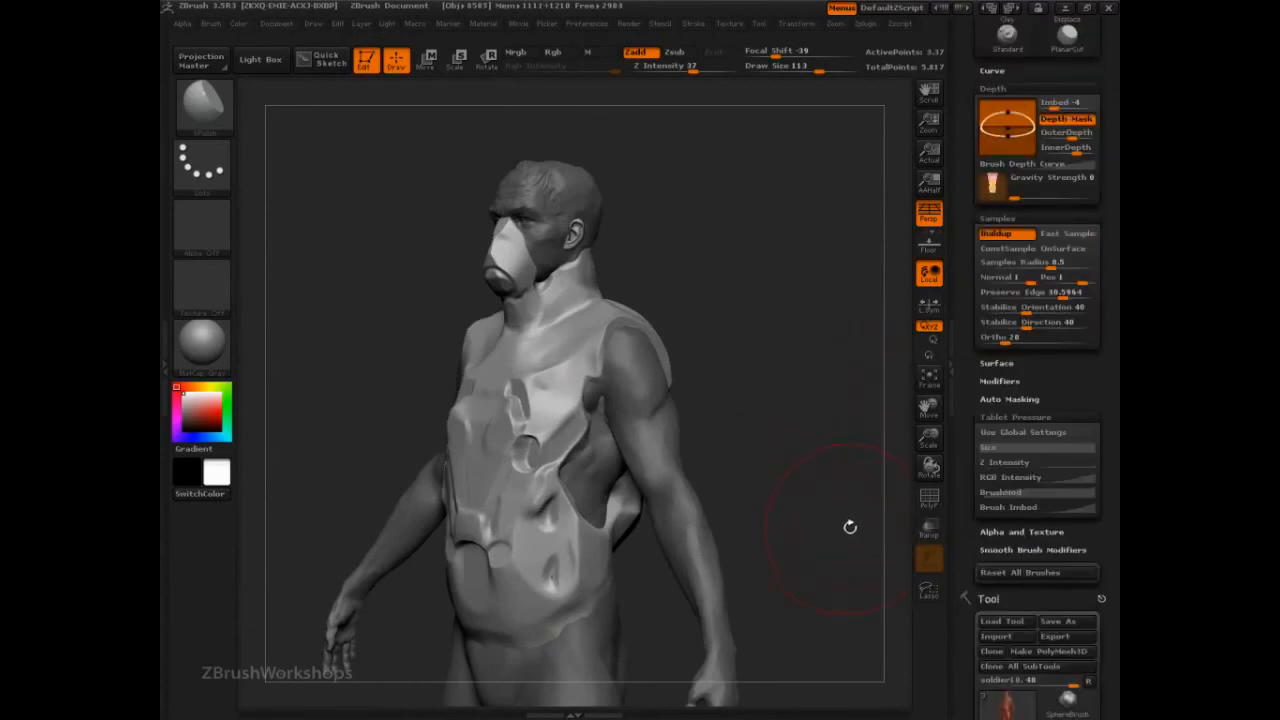
{"action": "left_click_drag", "start_coordinate": [823, 500], "coordinate": [810, 486], "text": "shift"}
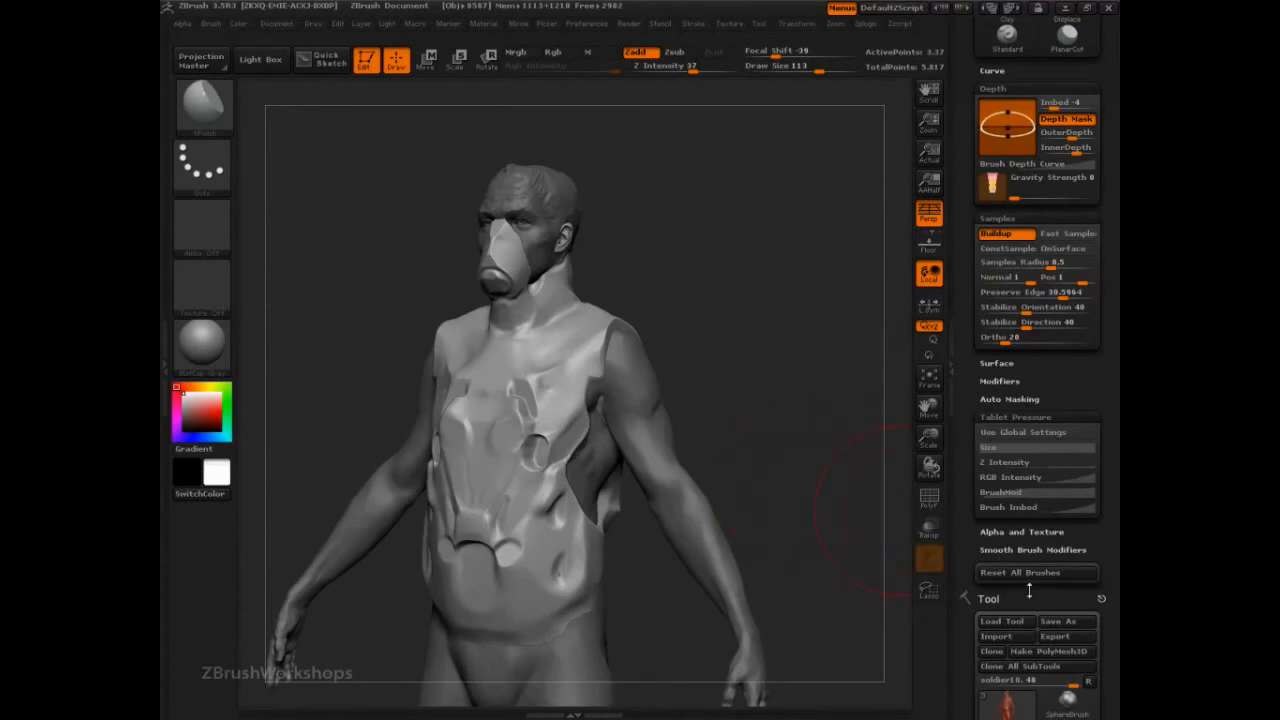
Step: Switch to the armourTop tool and examine the hard-surface planes on the armour's chest, helmet and back
{"action": "scroll", "coordinate": [1029, 590], "scroll_direction": "down", "scroll_amount": 4}
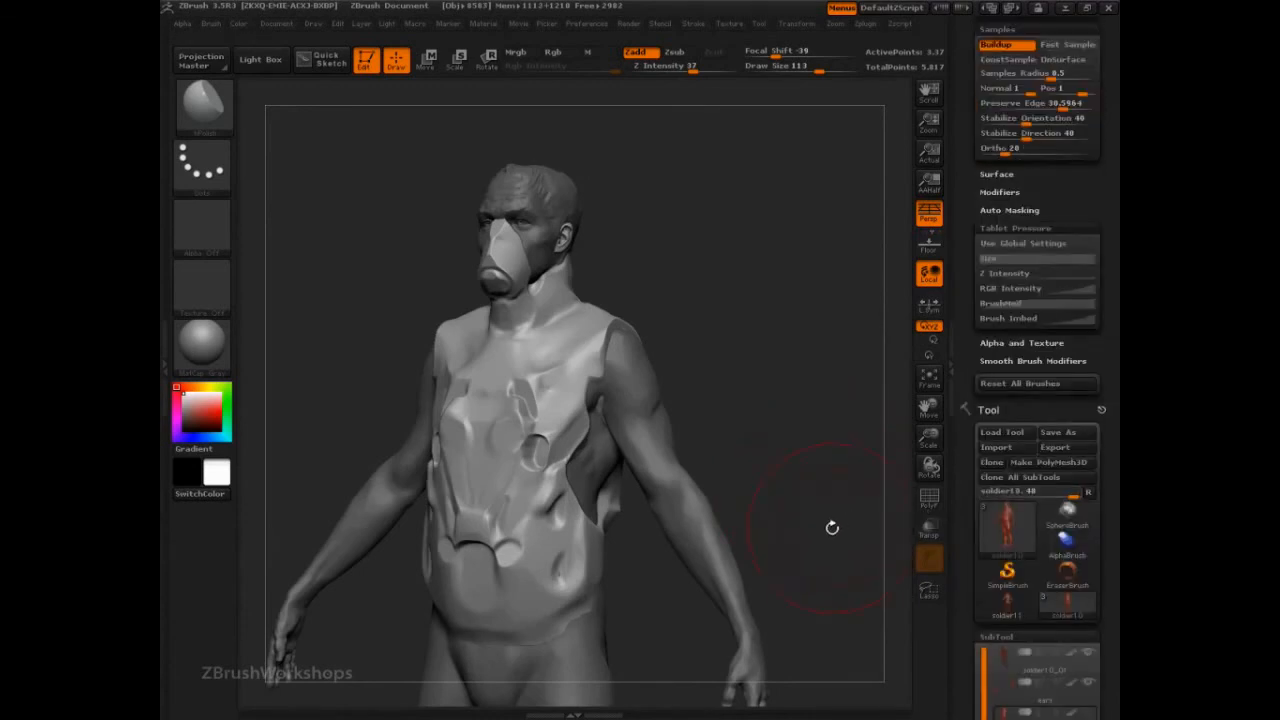
{"action": "left_click_drag", "start_coordinate": [808, 534], "coordinate": [791, 551]}
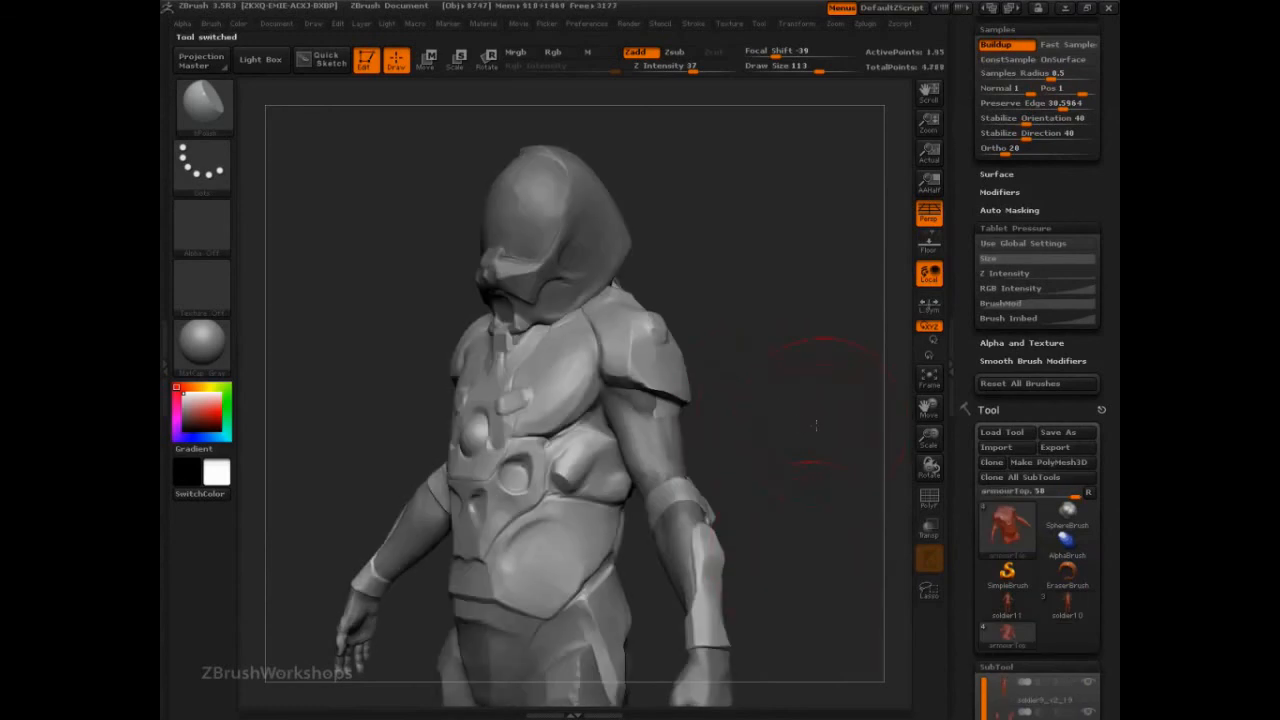
{"action": "mouse_move", "coordinate": [803, 422]}
{"action": "left_mouse_down"}
{"action": "mouse_move", "coordinate": [793, 411]}
{"action": "mouse_move", "coordinate": [824, 399]}
{"action": "mouse_move", "coordinate": [887, 206]}
{"action": "mouse_move", "coordinate": [845, 393]}
{"action": "left_mouse_up"}
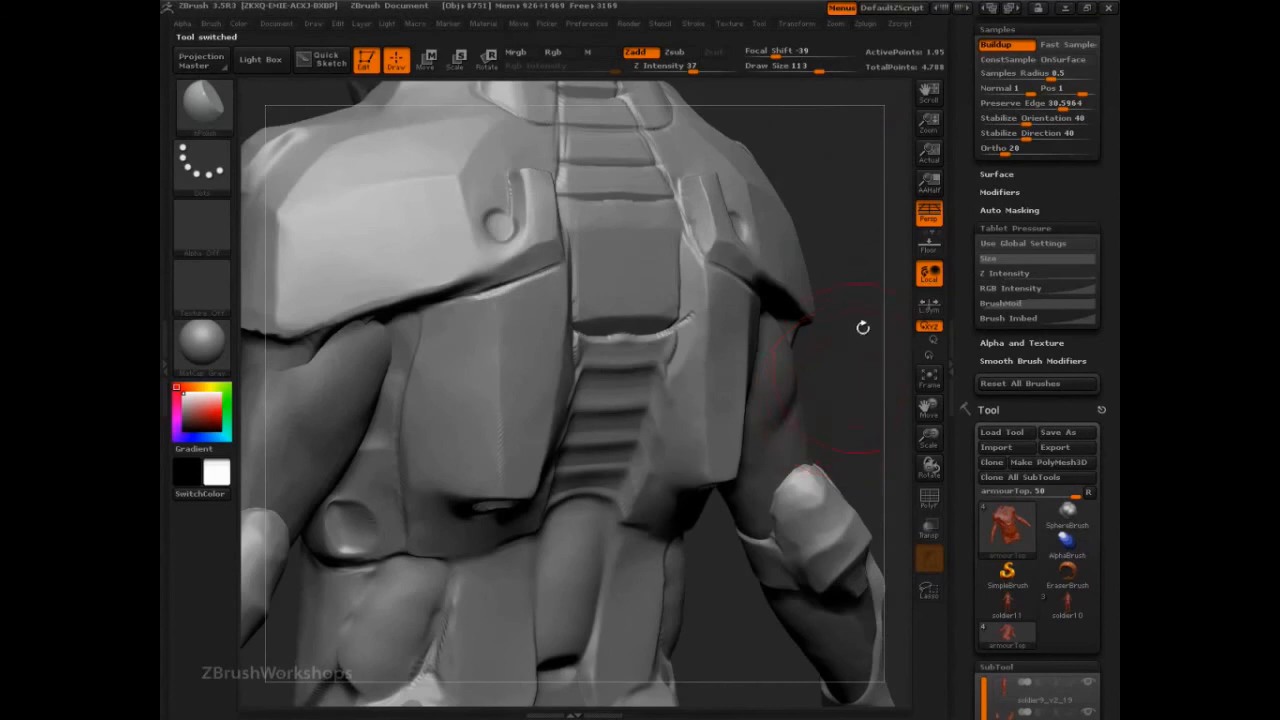
{"action": "mouse_move", "coordinate": [856, 214]}
{"action": "left_mouse_down"}
{"action": "mouse_move", "coordinate": [846, 289]}
{"action": "mouse_move", "coordinate": [922, 247]}
{"action": "mouse_move", "coordinate": [877, 234]}
{"action": "mouse_move", "coordinate": [867, 270]}
{"action": "mouse_move", "coordinate": [888, 440]}
{"action": "mouse_move", "coordinate": [840, 224]}
{"action": "mouse_move", "coordinate": [863, 243]}
{"action": "left_mouse_up"}
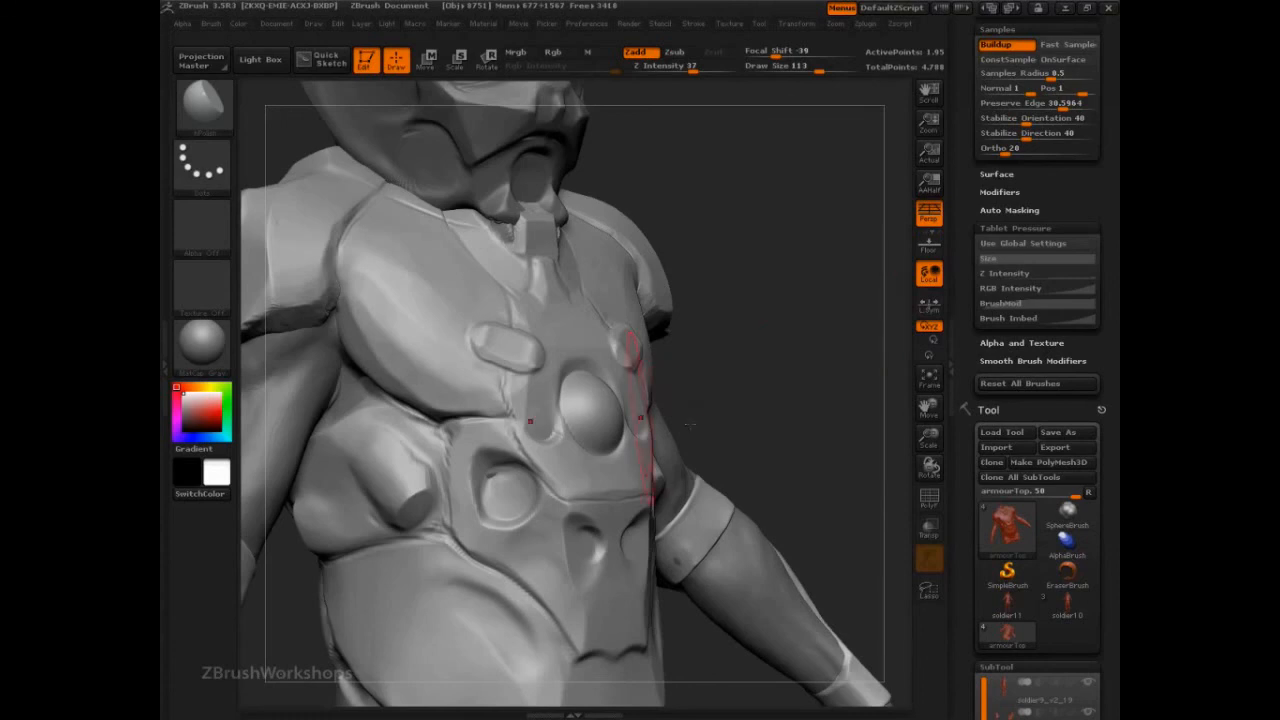
{"action": "left_click_drag", "start_coordinate": [737, 354], "coordinate": [740, 270], "text": "alt"}
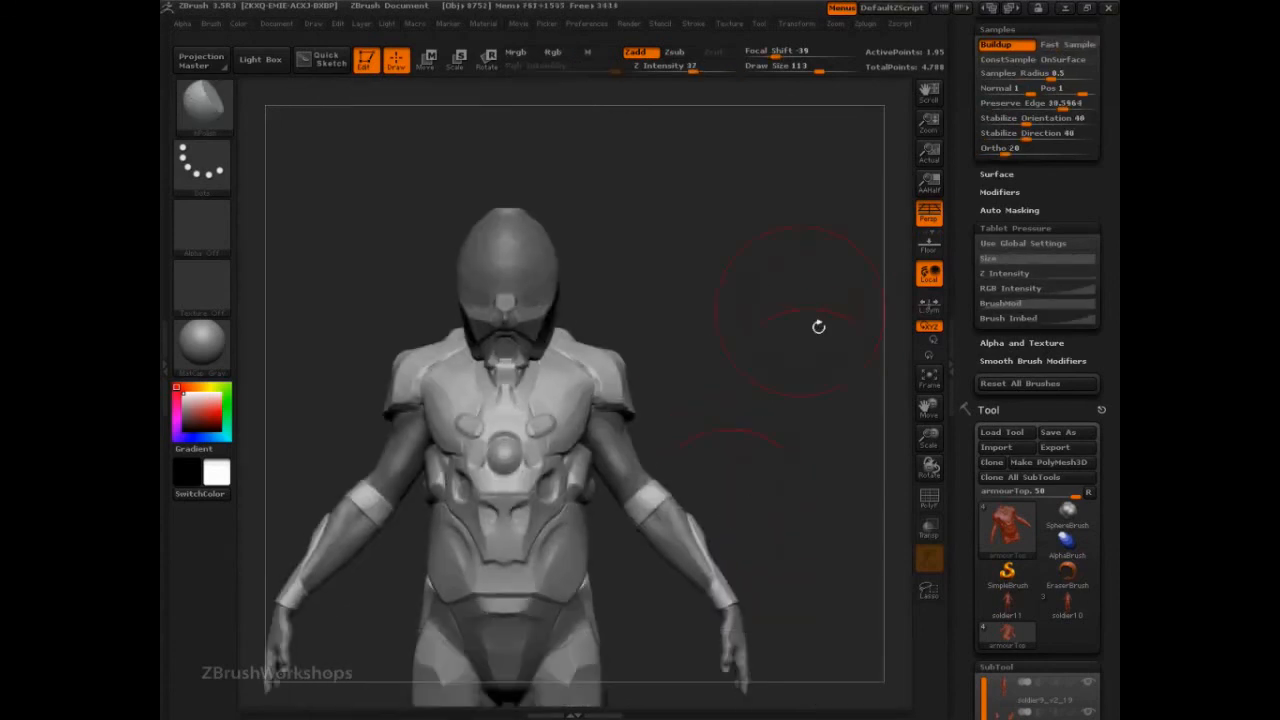
{"action": "mouse_move", "coordinate": [818, 326]}
{"action": "left_mouse_down"}
{"action": "mouse_move", "coordinate": [811, 397]}
{"action": "mouse_move", "coordinate": [842, 392]}
{"action": "mouse_move", "coordinate": [800, 403]}
{"action": "mouse_move", "coordinate": [814, 380]}
{"action": "left_mouse_up"}
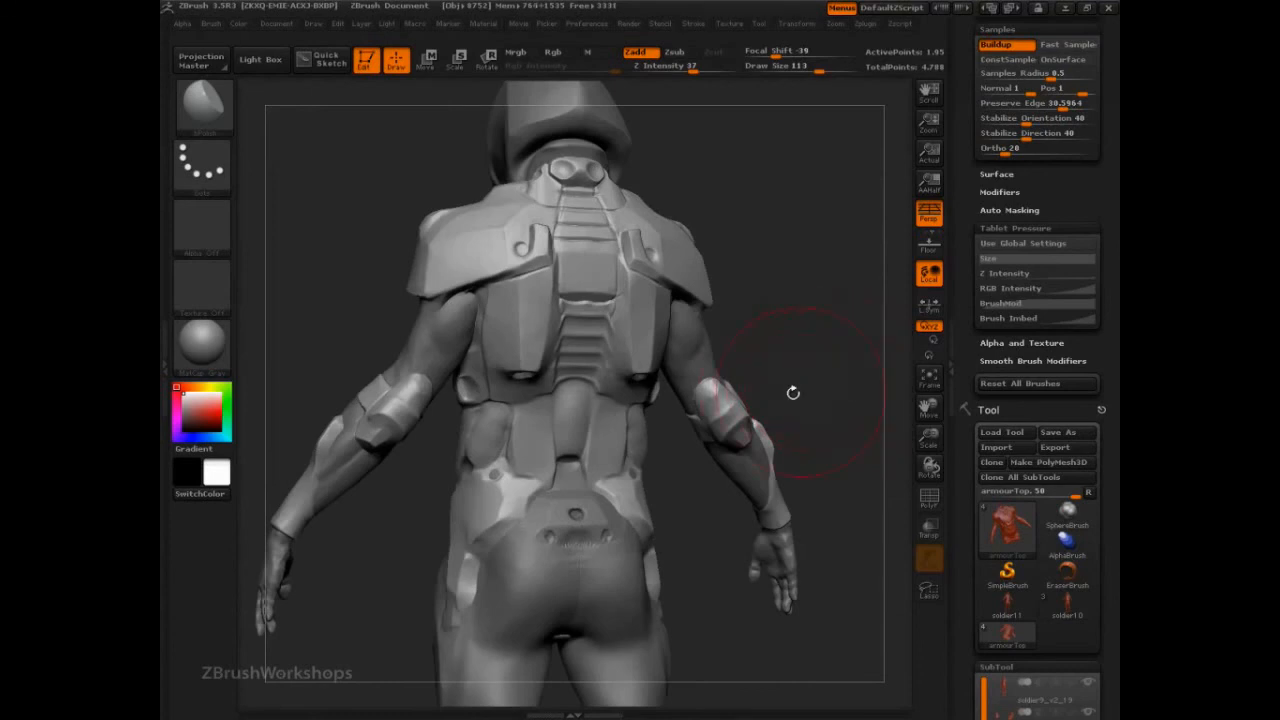